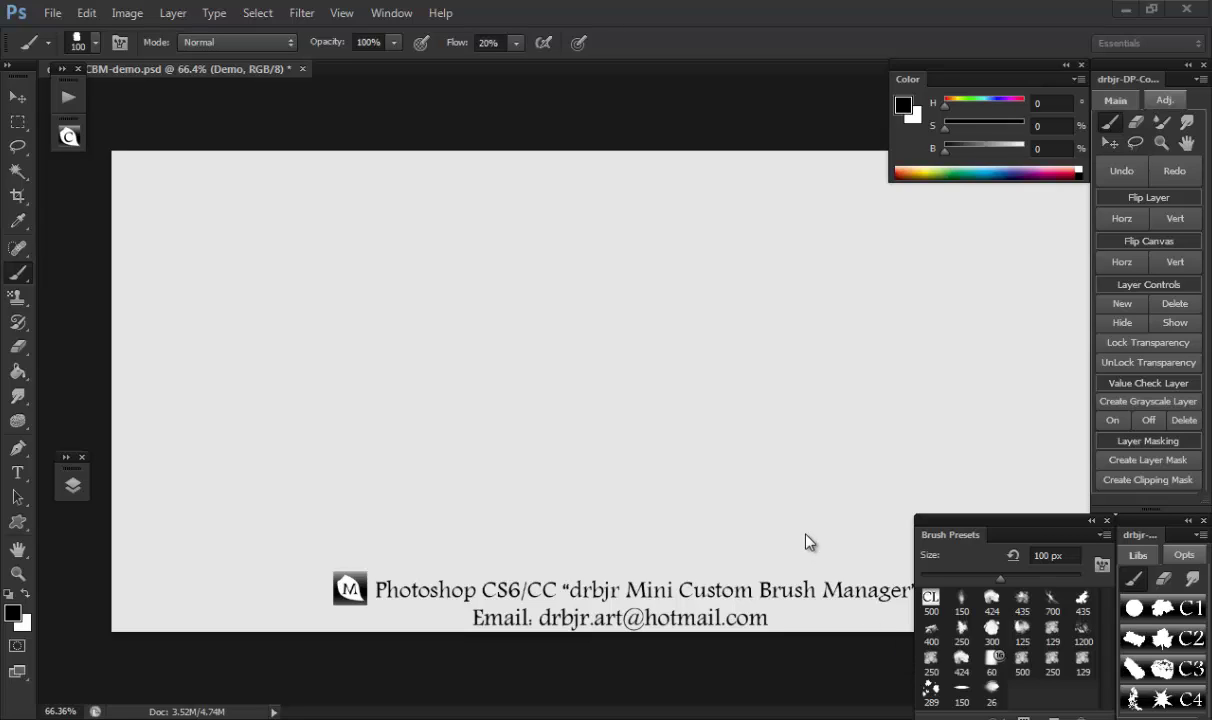
Step: Tour the brush manager's options, tool options and external panels pages, then collapse it
click(1181, 556)
click(1140, 556)
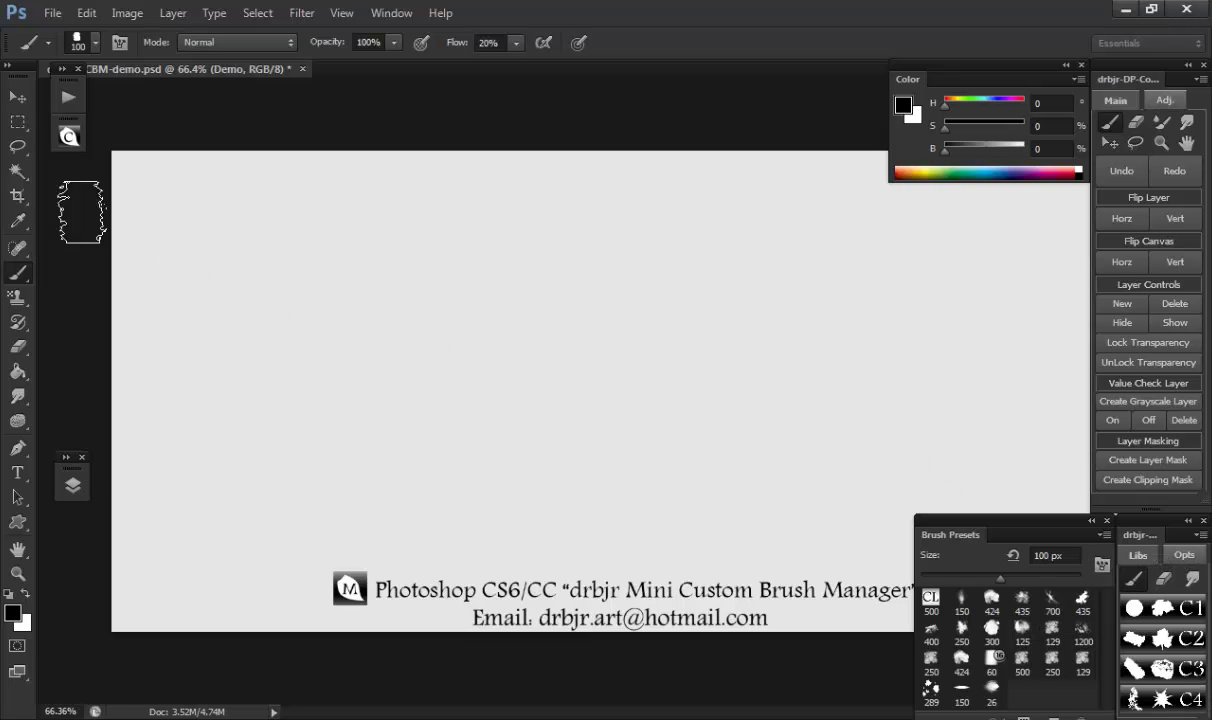
click(69, 137)
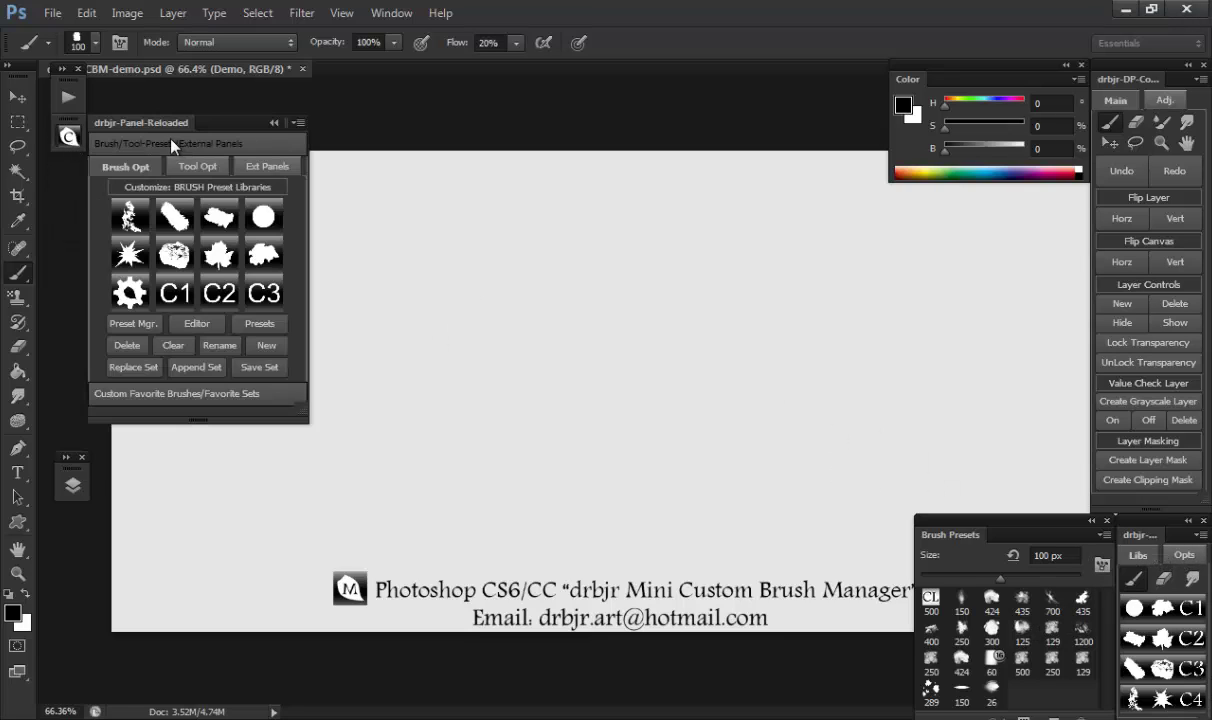
click(196, 166)
click(262, 166)
click(142, 166)
click(264, 166)
click(124, 167)
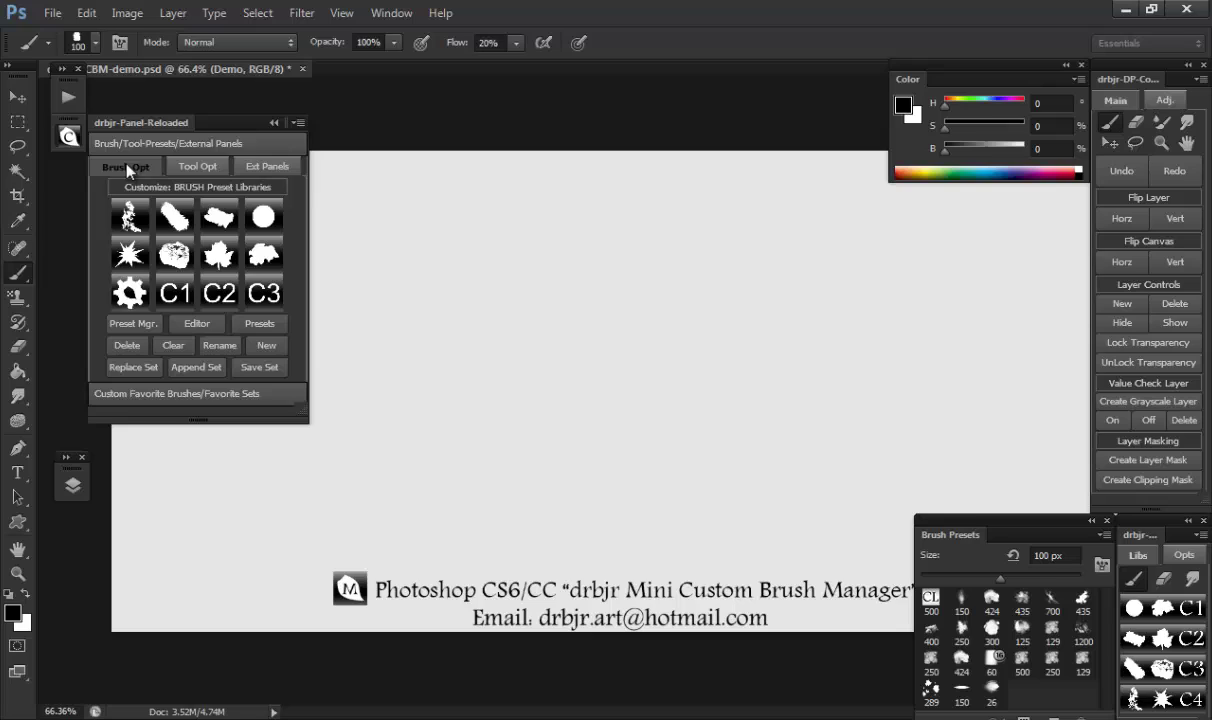
click(76, 137)
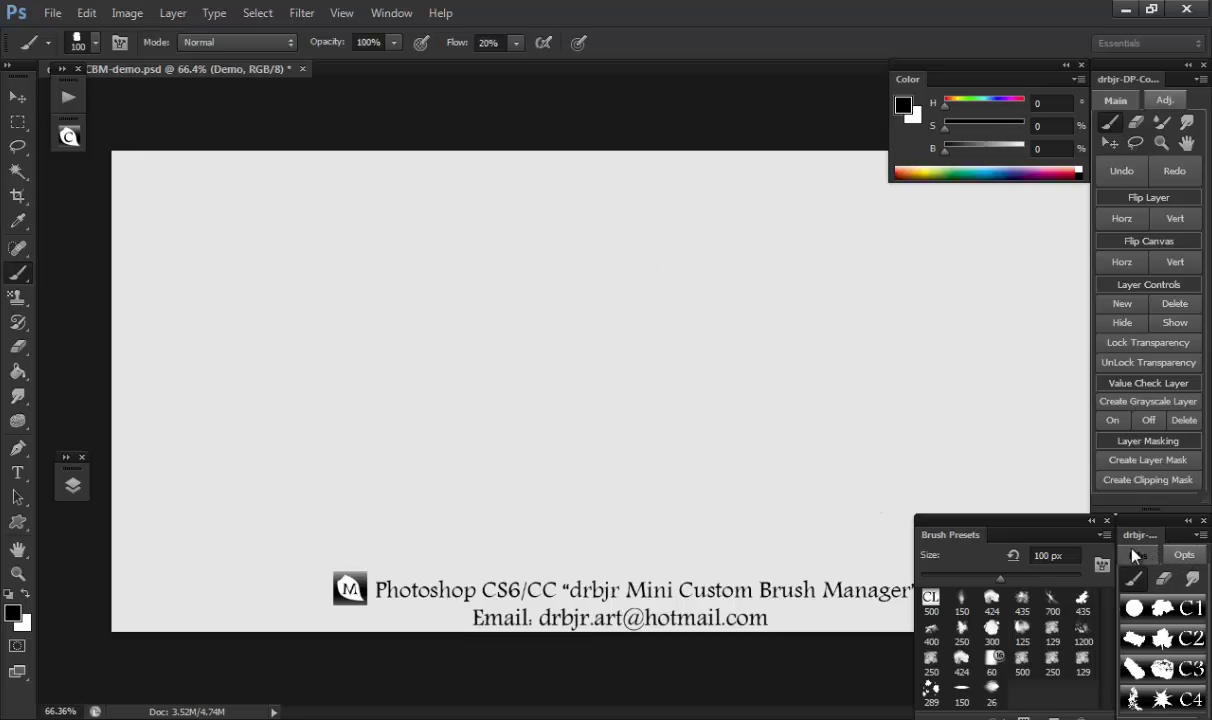
Step: Load the AS, Paint, PA, CL and CH brush libraries one after another
click(1135, 642)
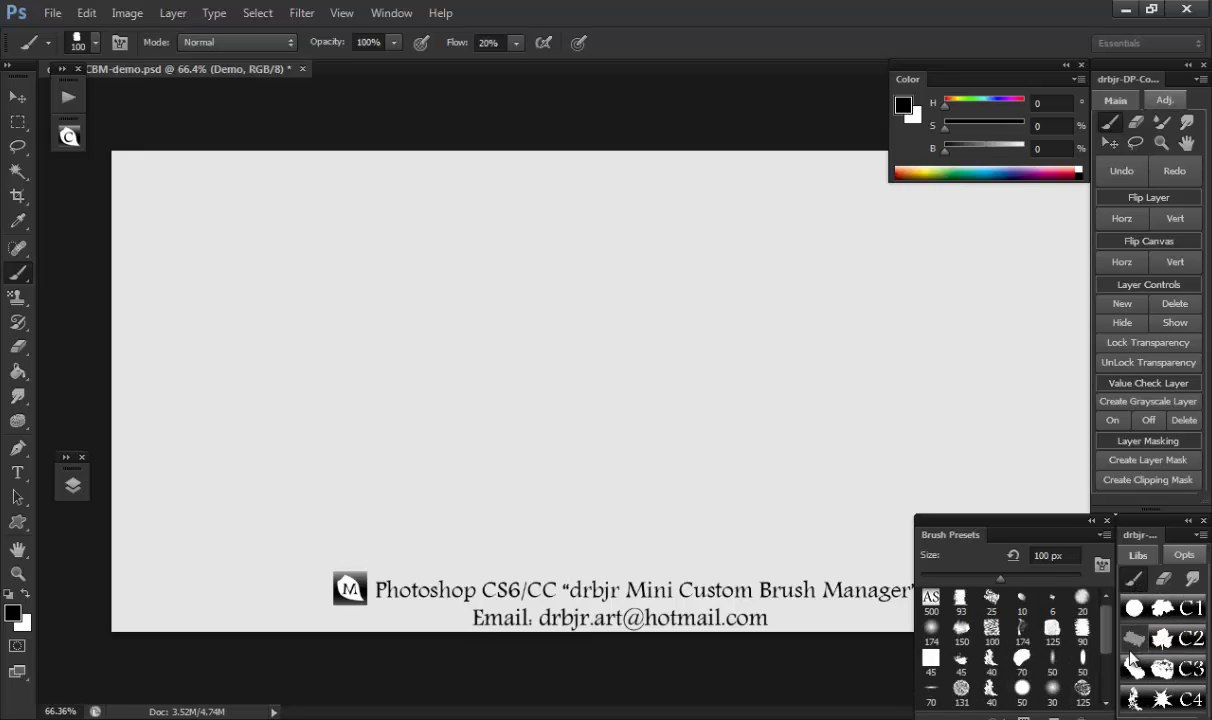
click(1131, 665)
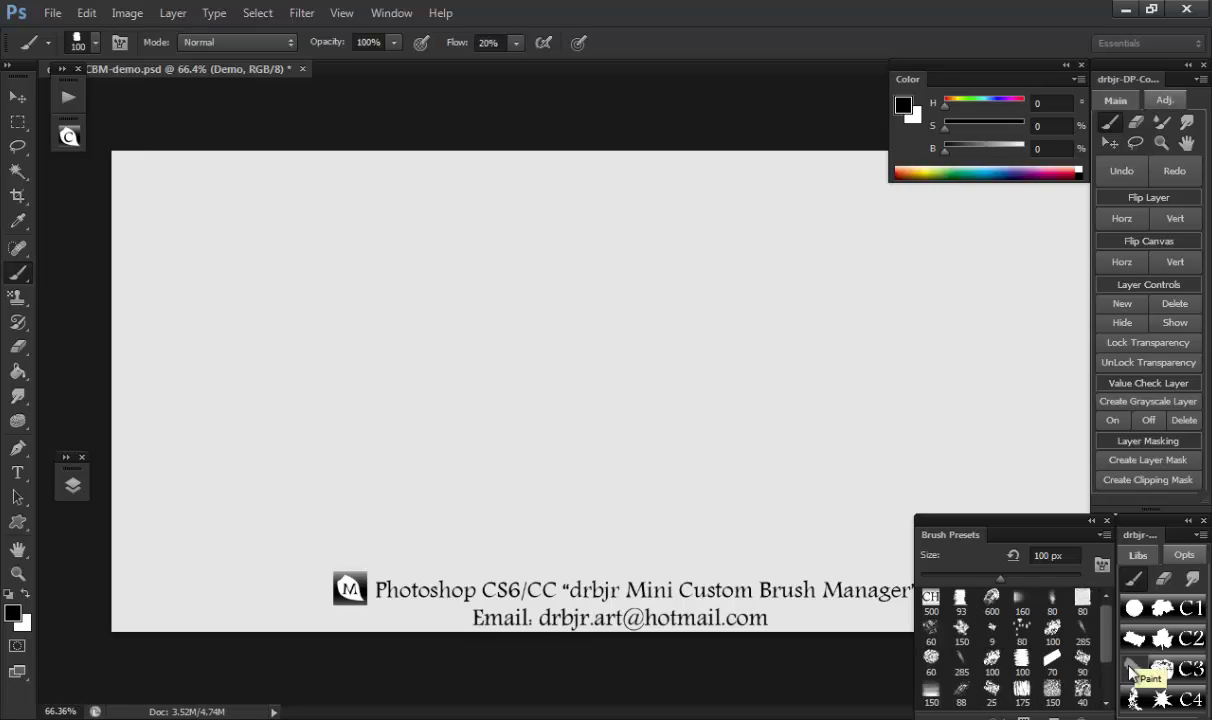
click(1130, 698)
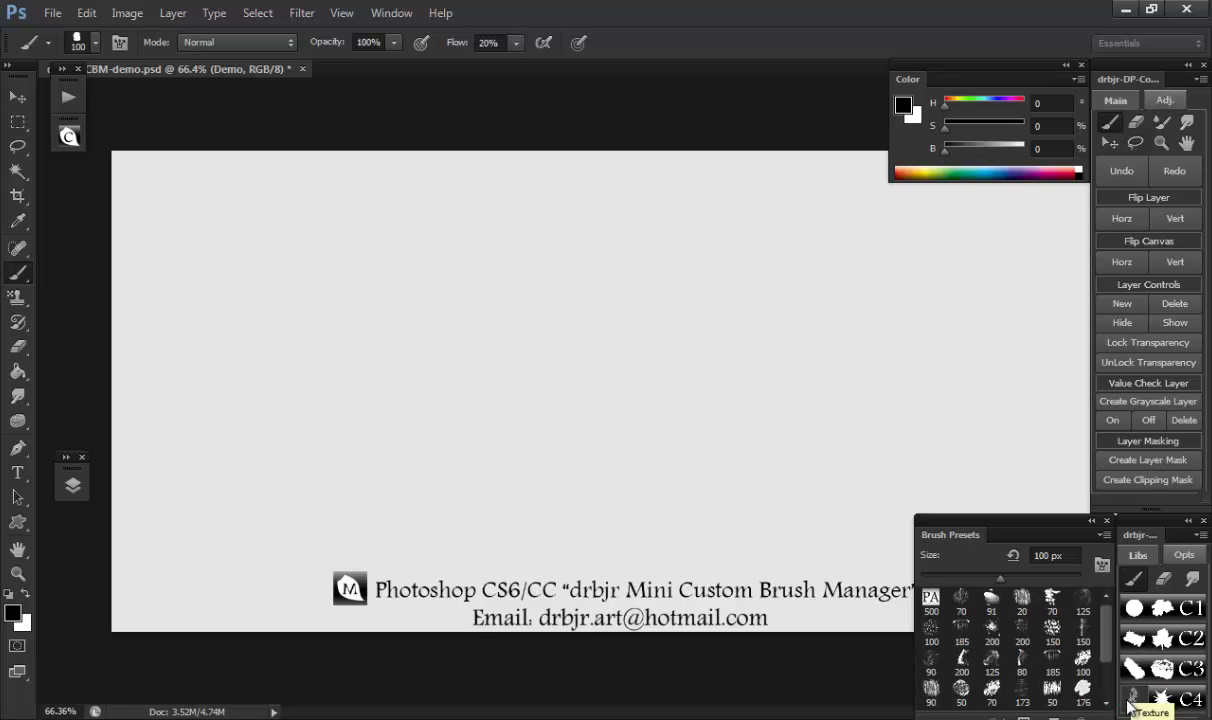
click(1163, 620)
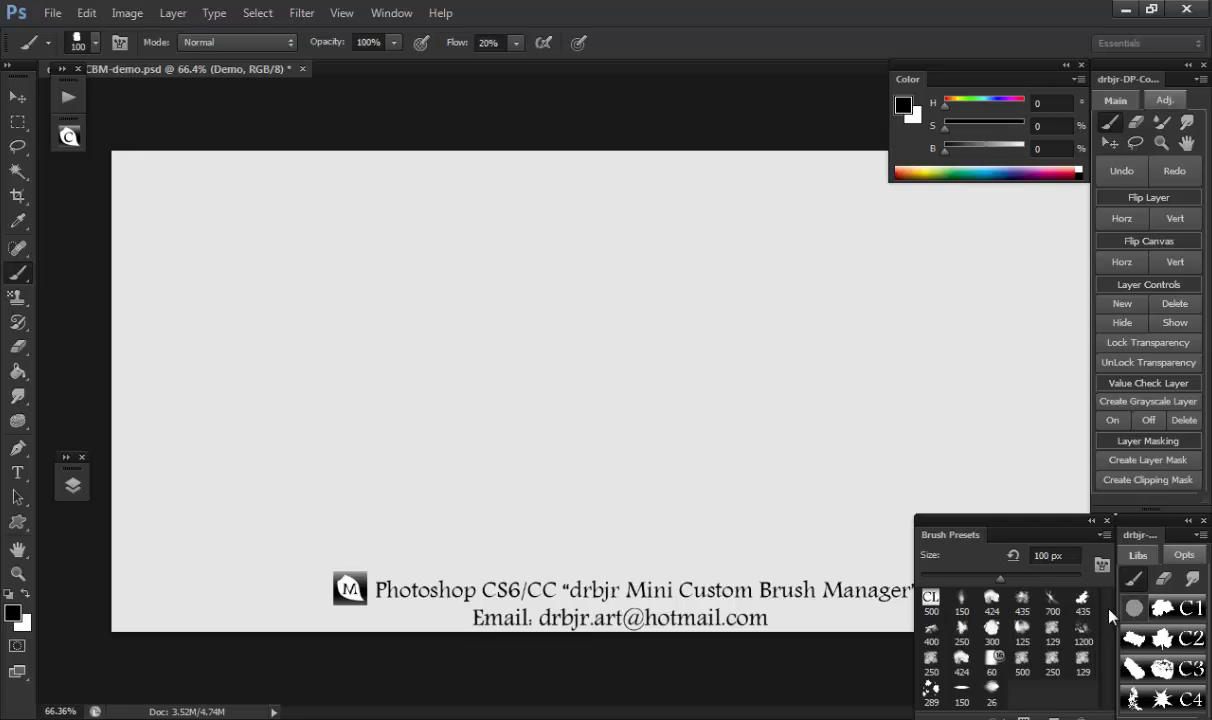
click(1143, 638)
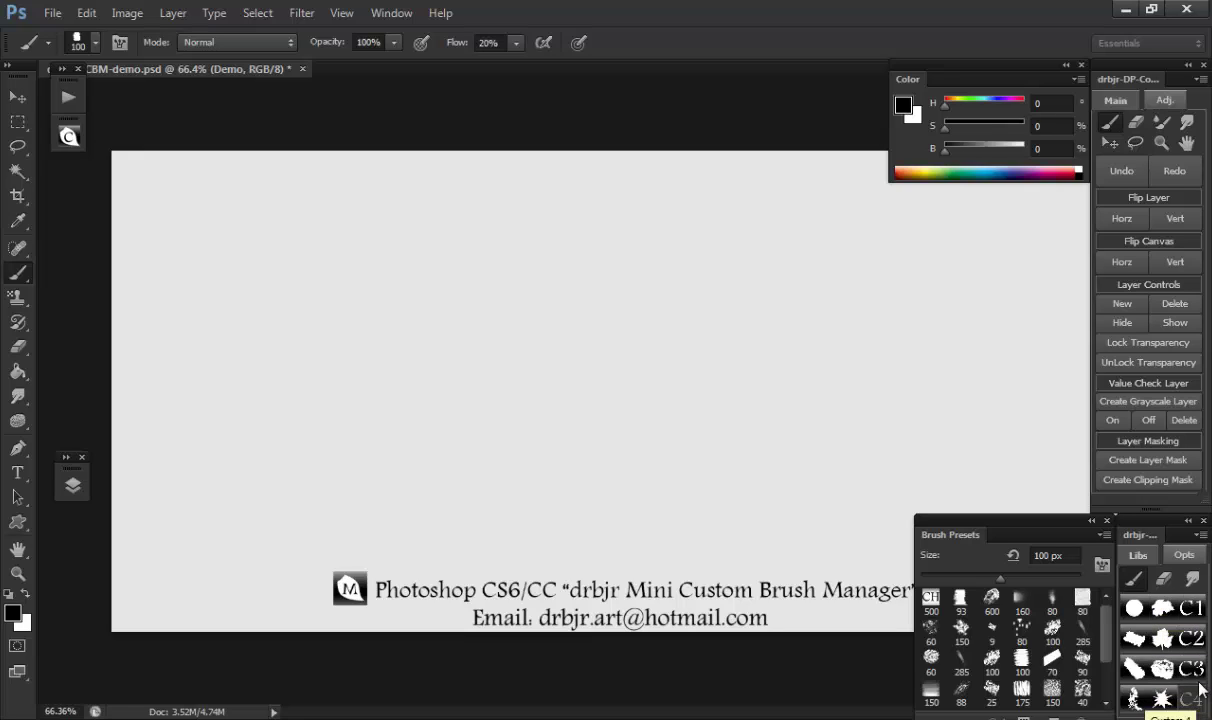
Step: Load the custom C1, C2, C3 and C1 libraries, then paint, PA and finally AS
click(1193, 609)
click(1187, 650)
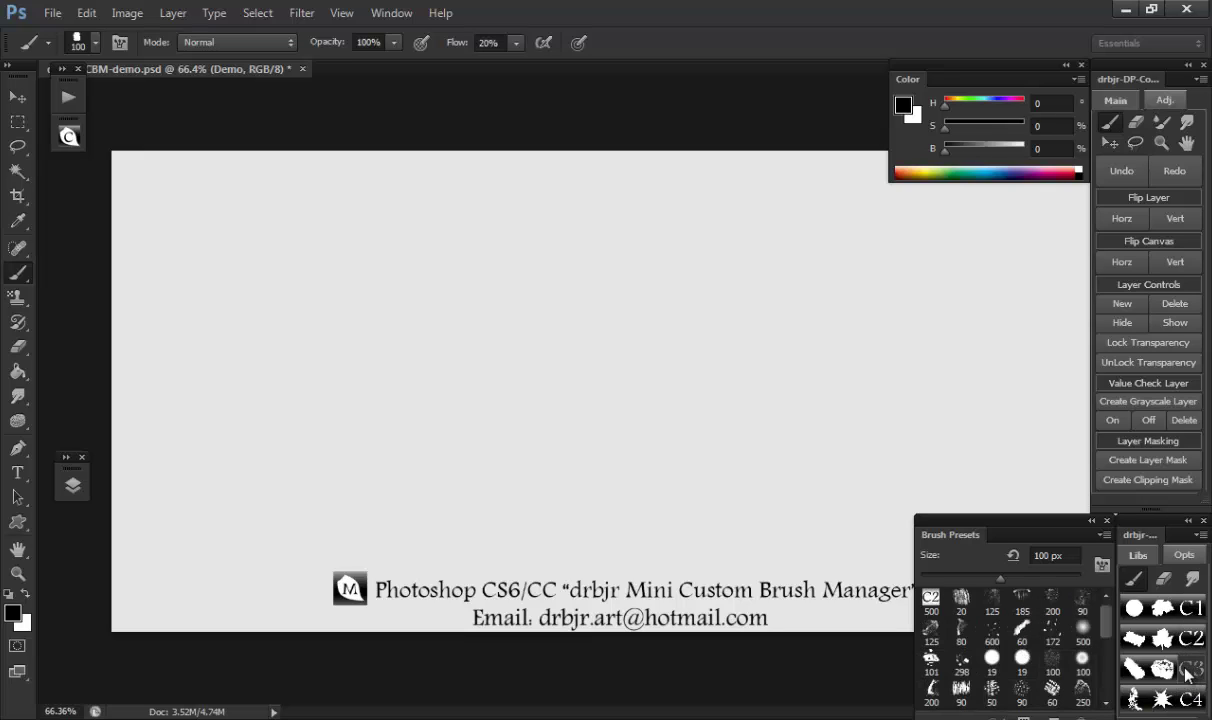
click(1187, 668)
click(1195, 610)
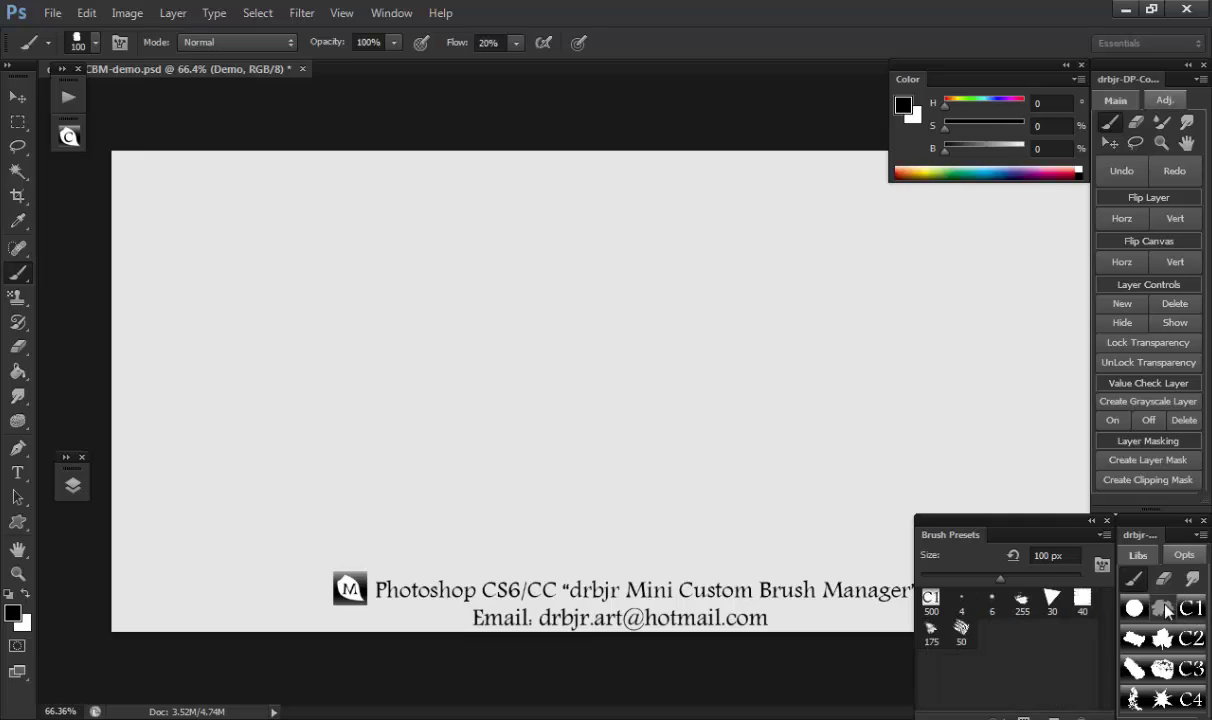
click(1131, 668)
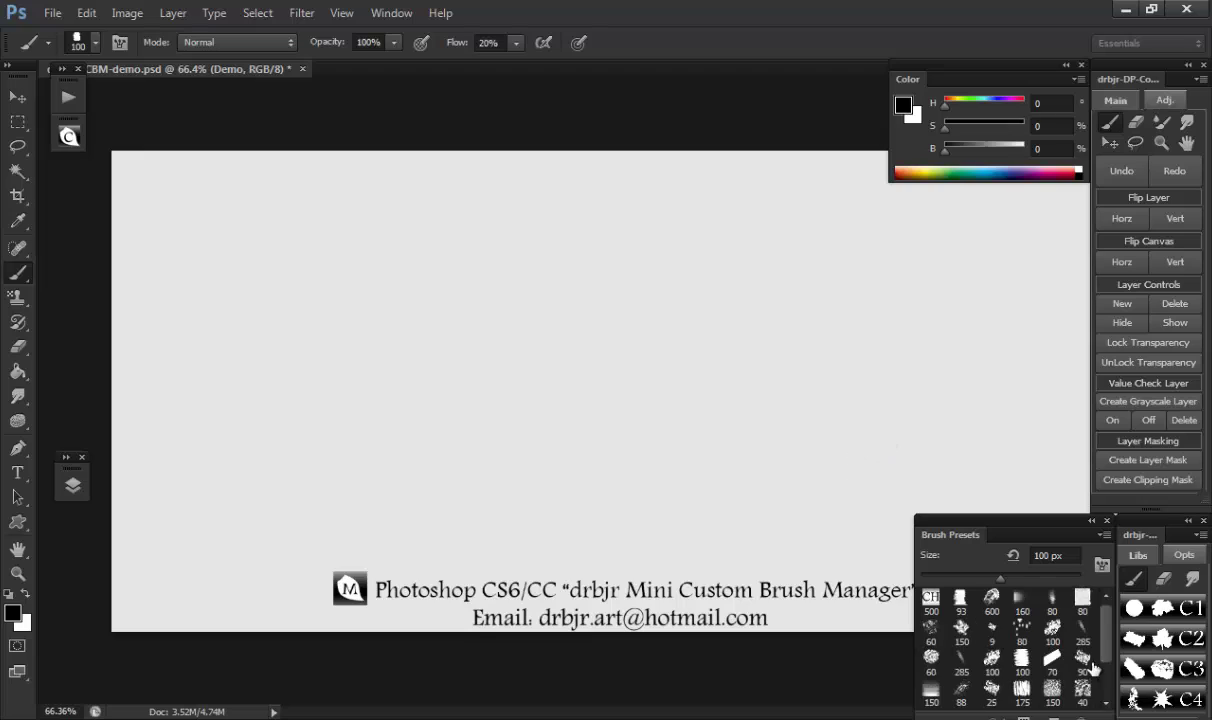
click(1130, 667)
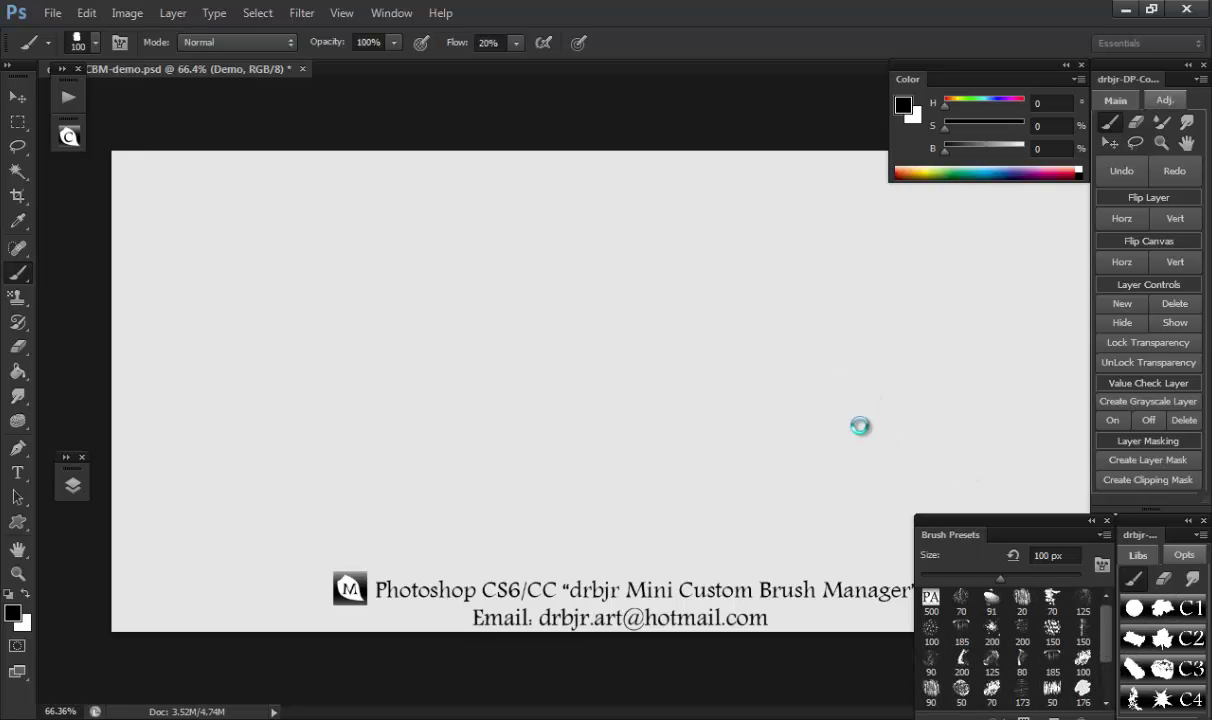
click(1148, 645)
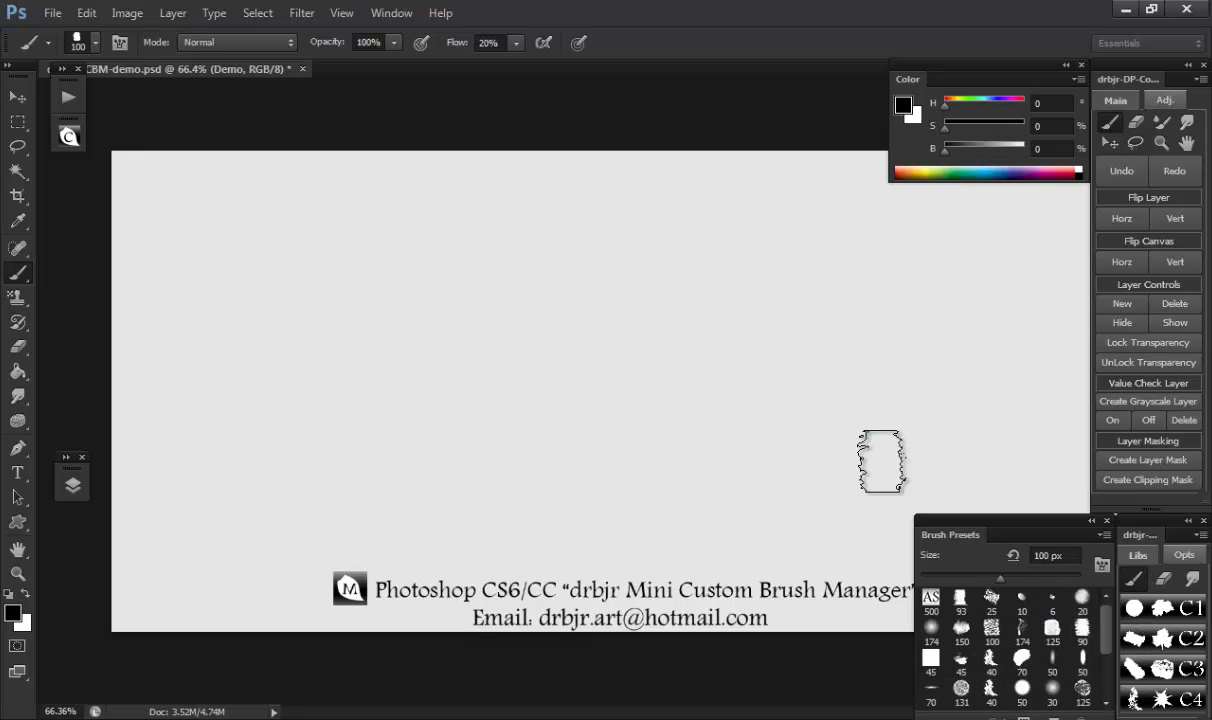
scroll(1081, 652, up, 3)
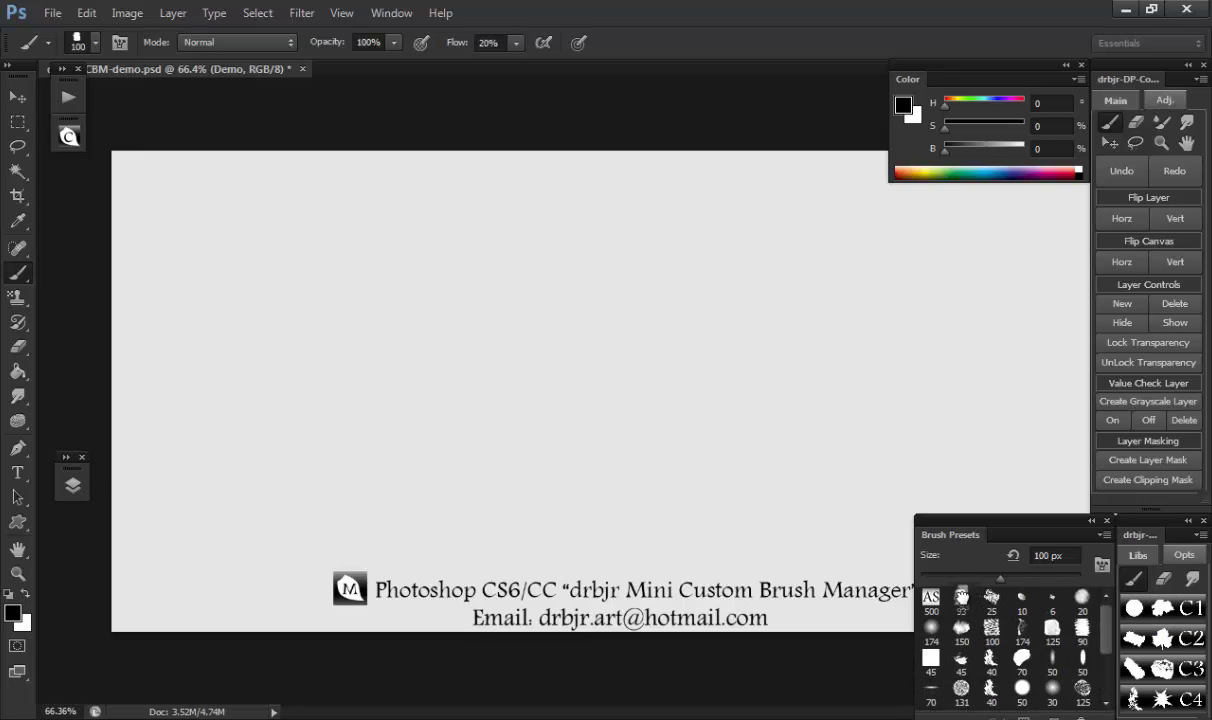
Step: Paint test strokes with the 93 px, 80 px and 300 px cloud presets
click(960, 598)
drag(148, 193, 132, 446)
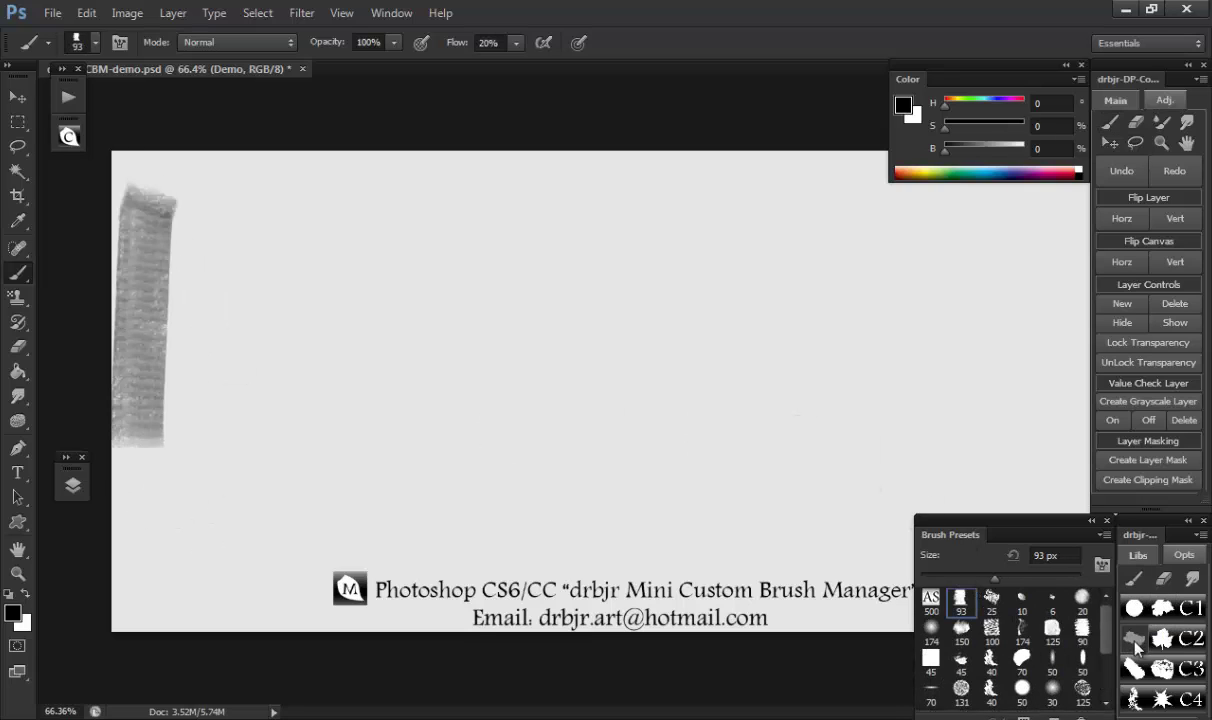
click(1021, 630)
mouse_move(236, 198)
mouse_down()
mouse_move(230, 370)
mouse_move(245, 468)
mouse_up()
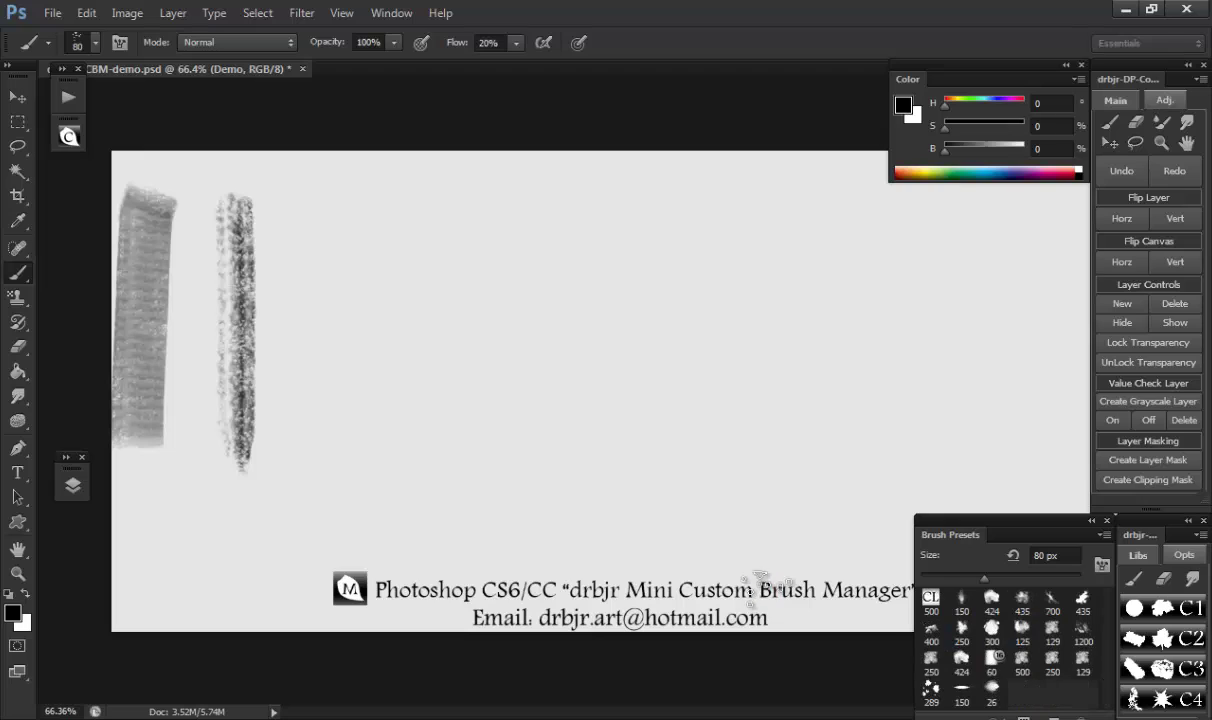
click(997, 640)
mouse_move(325, 203)
mouse_down()
mouse_move(330, 444)
mouse_move(381, 487)
mouse_up()
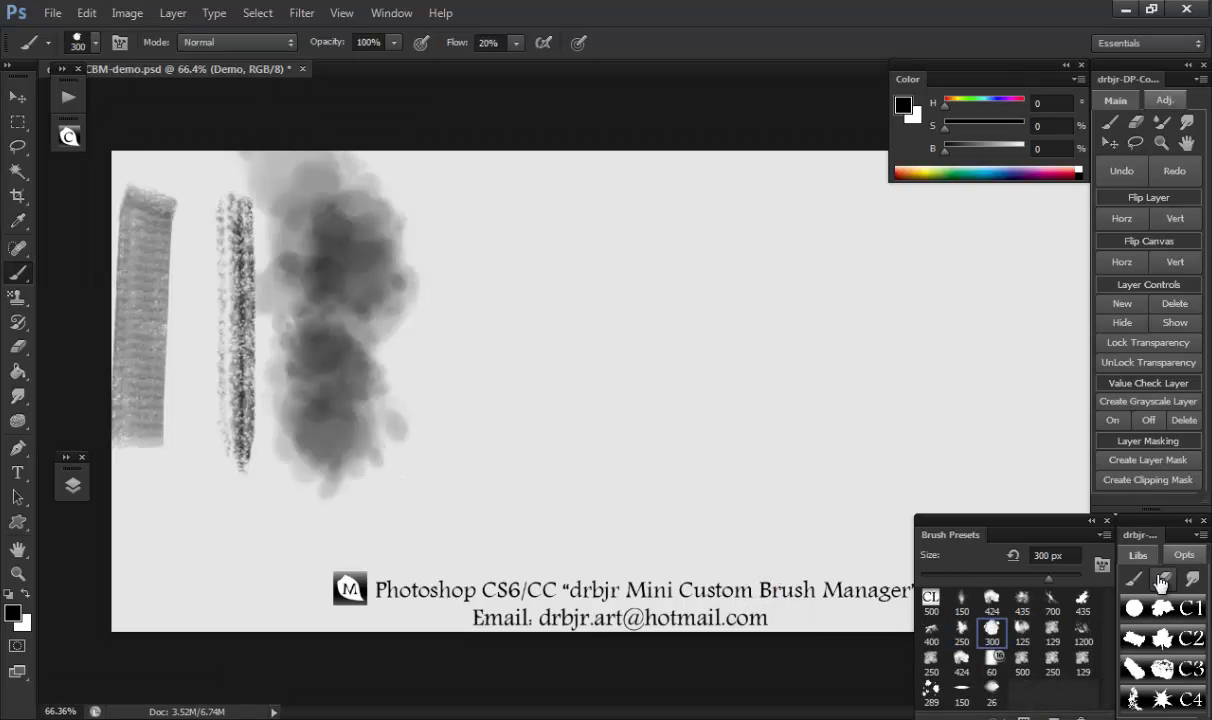
Step: Reload the AS library and paint a zigzag stroke right of the cloud
click(1134, 609)
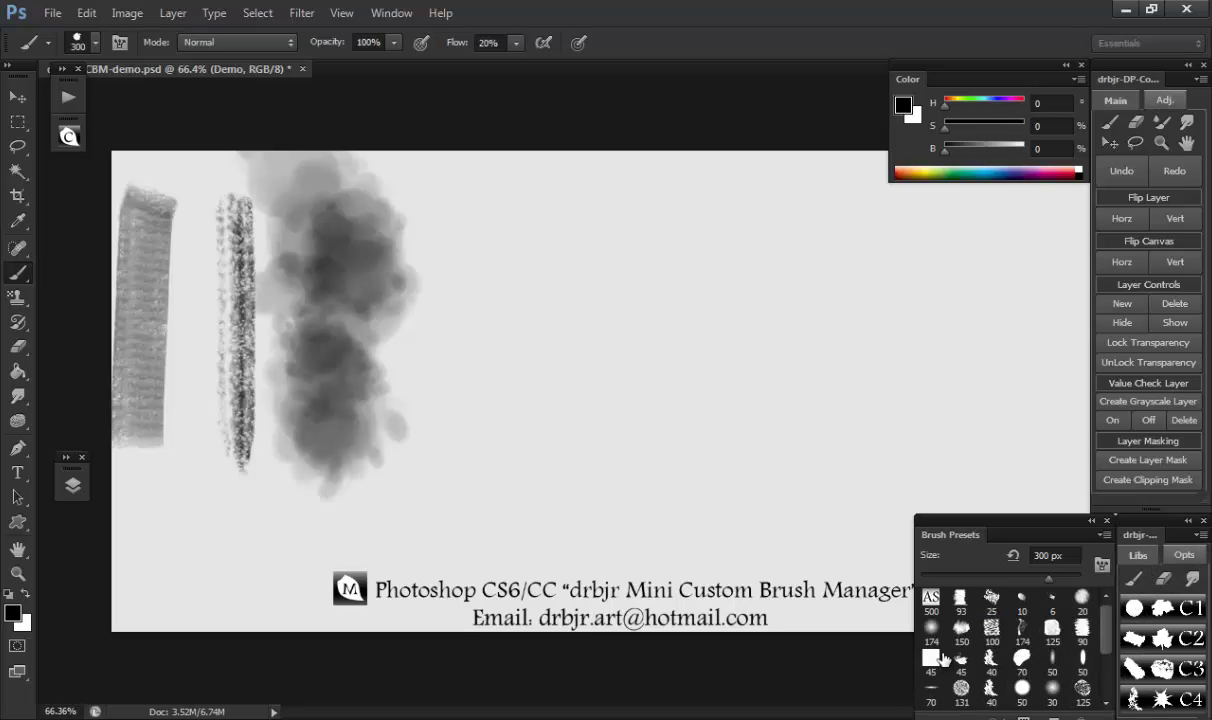
drag(462, 228, 490, 440)
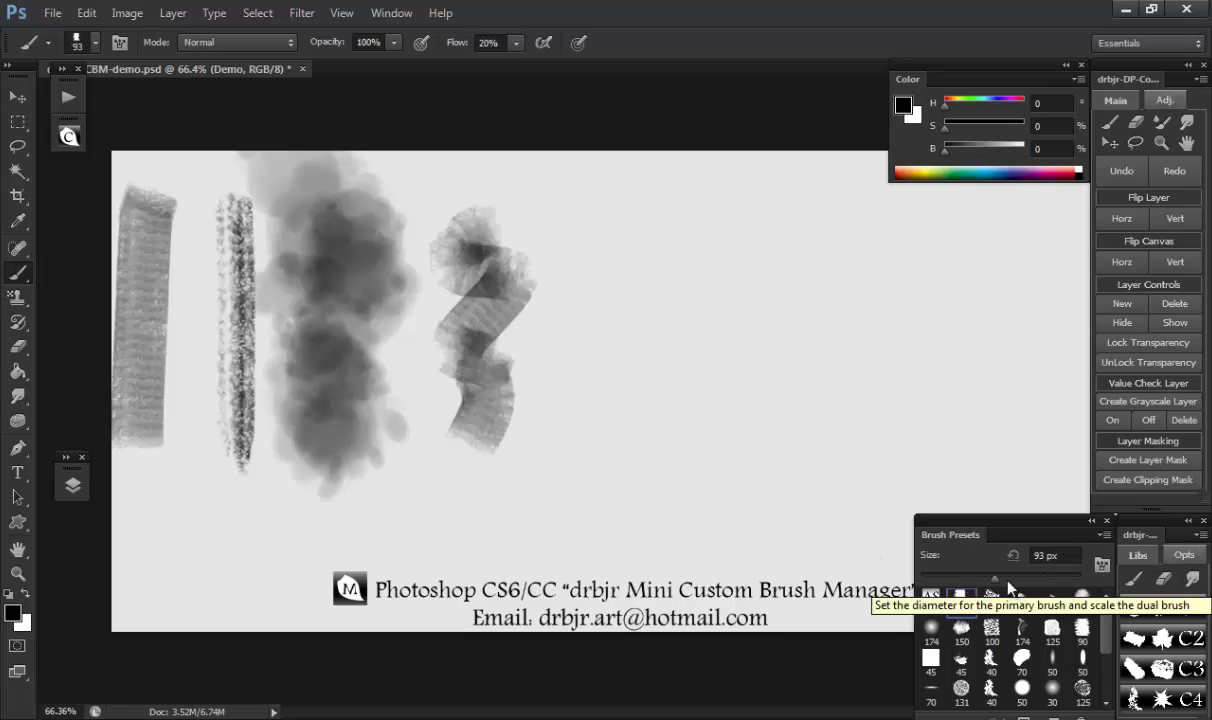
click(1136, 546)
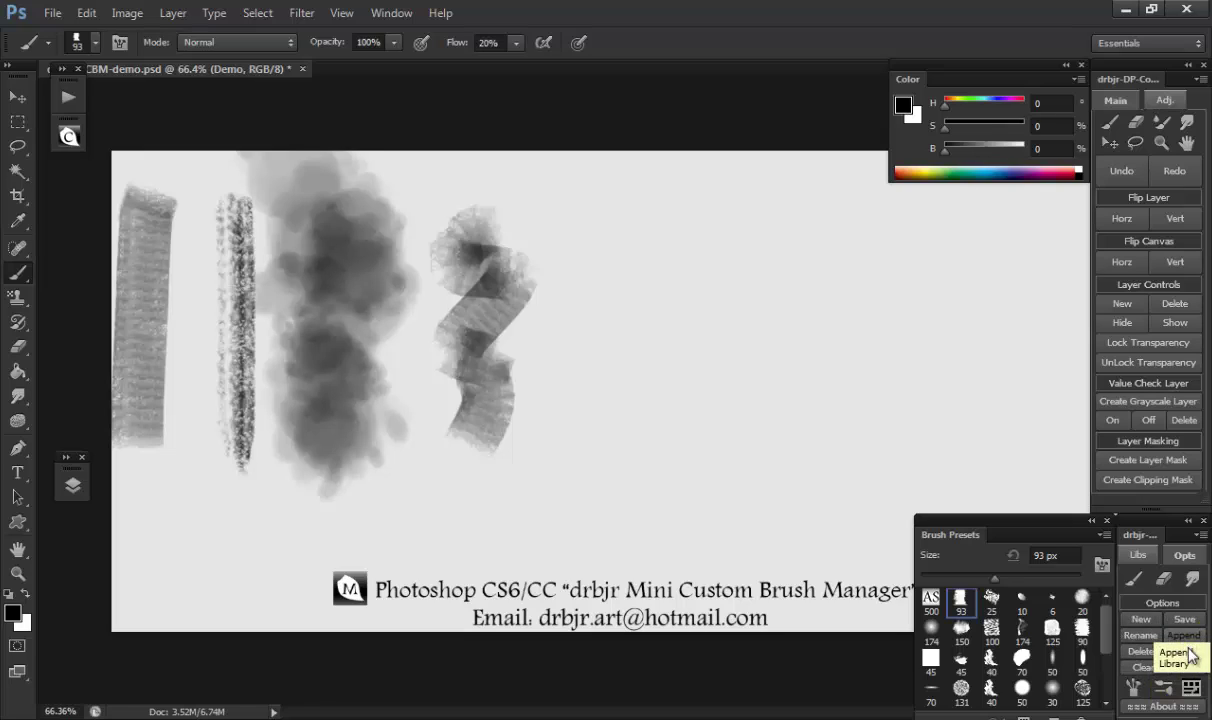
Step: Try the brush settings editor, presets list toggle and Preset Manager from the manager's options
click(1133, 688)
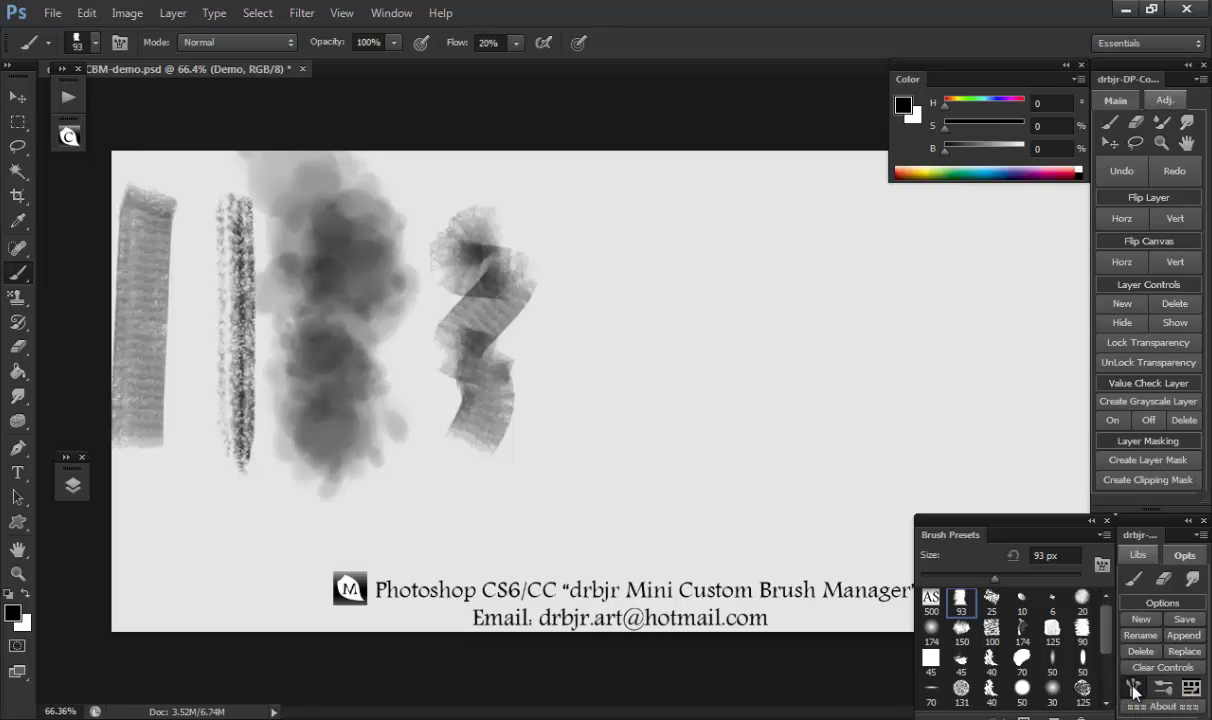
click(1133, 688)
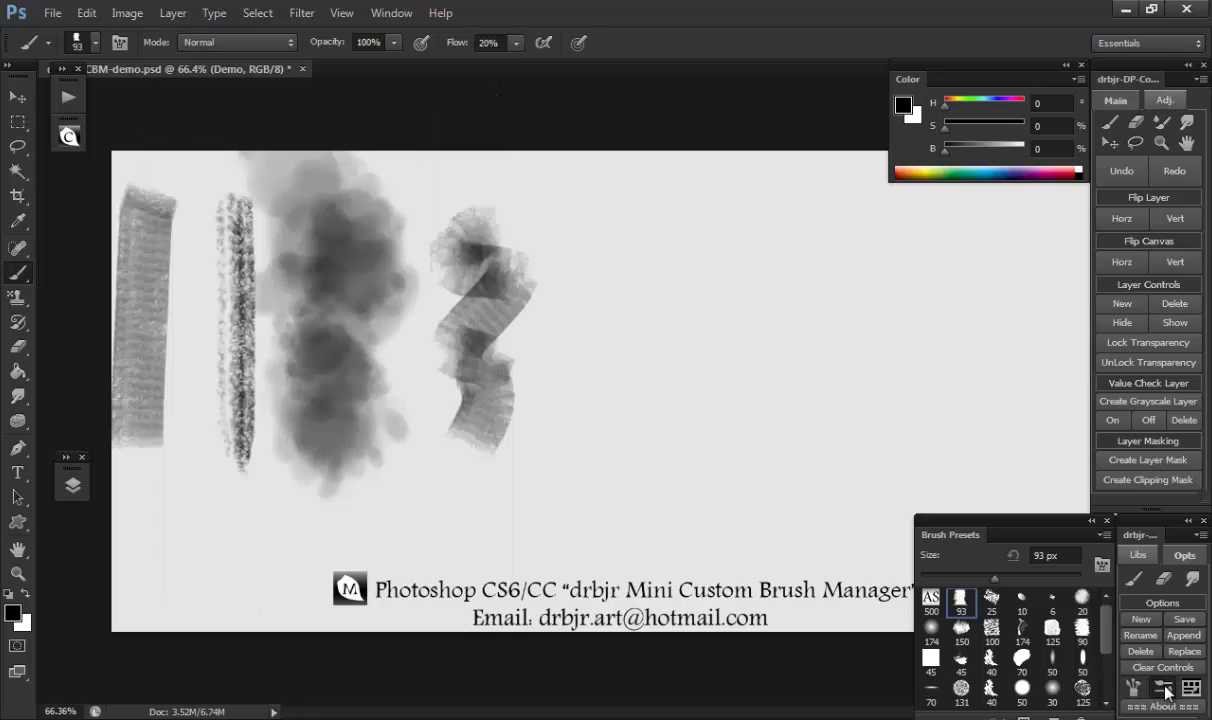
click(1163, 689)
click(1164, 689)
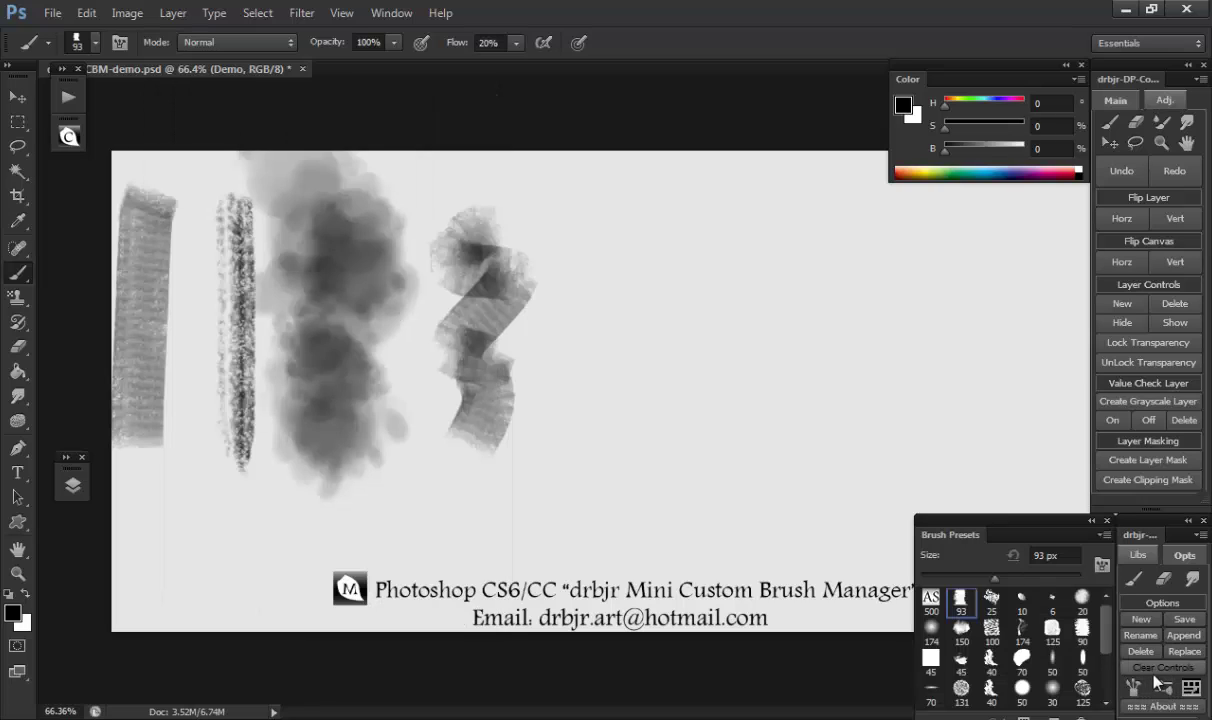
click(1192, 688)
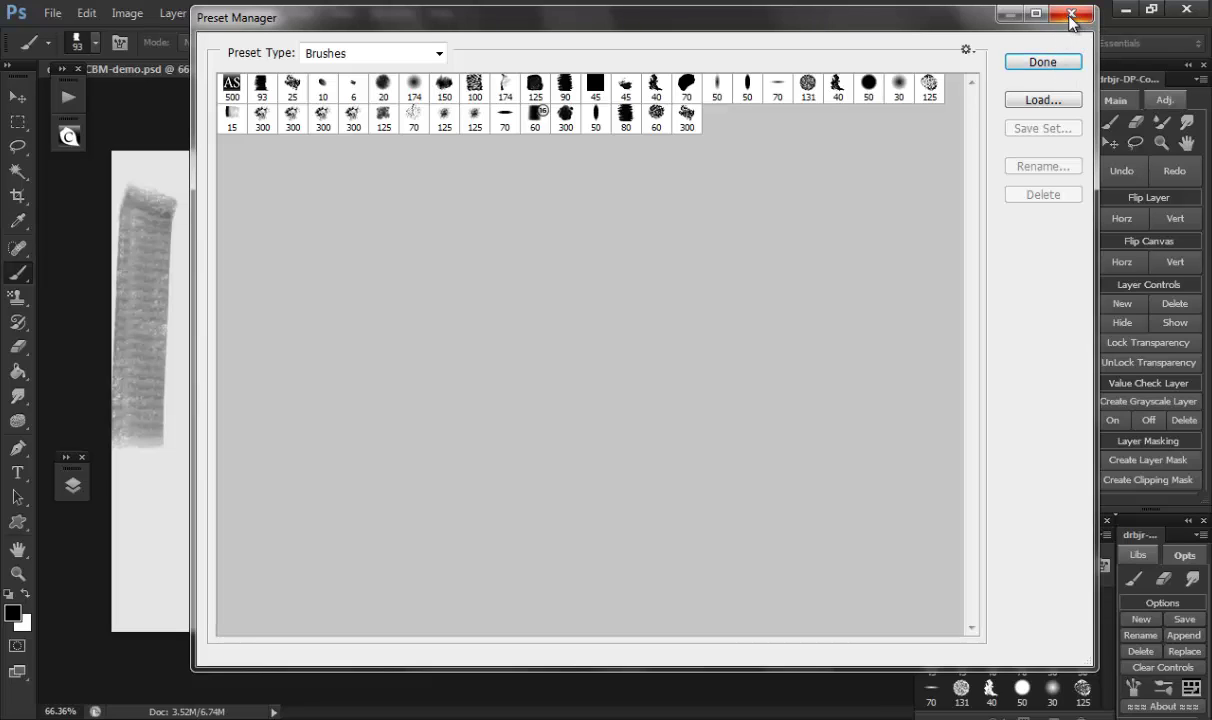
click(1069, 15)
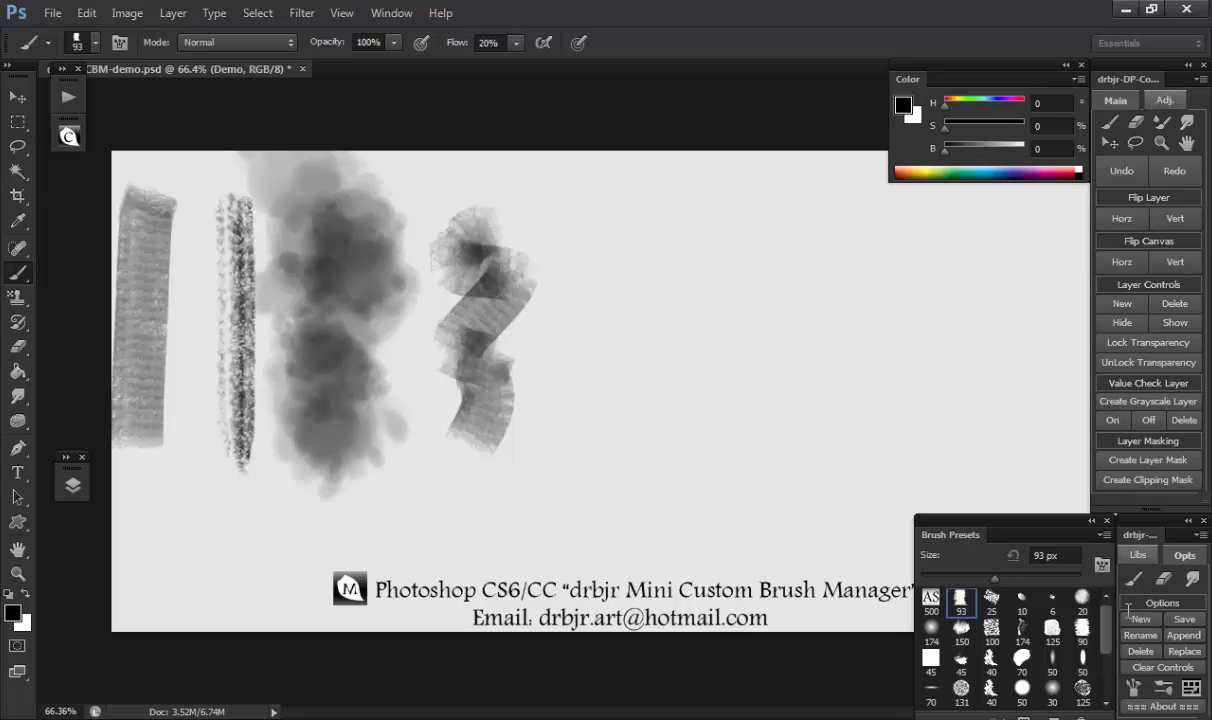
click(1137, 558)
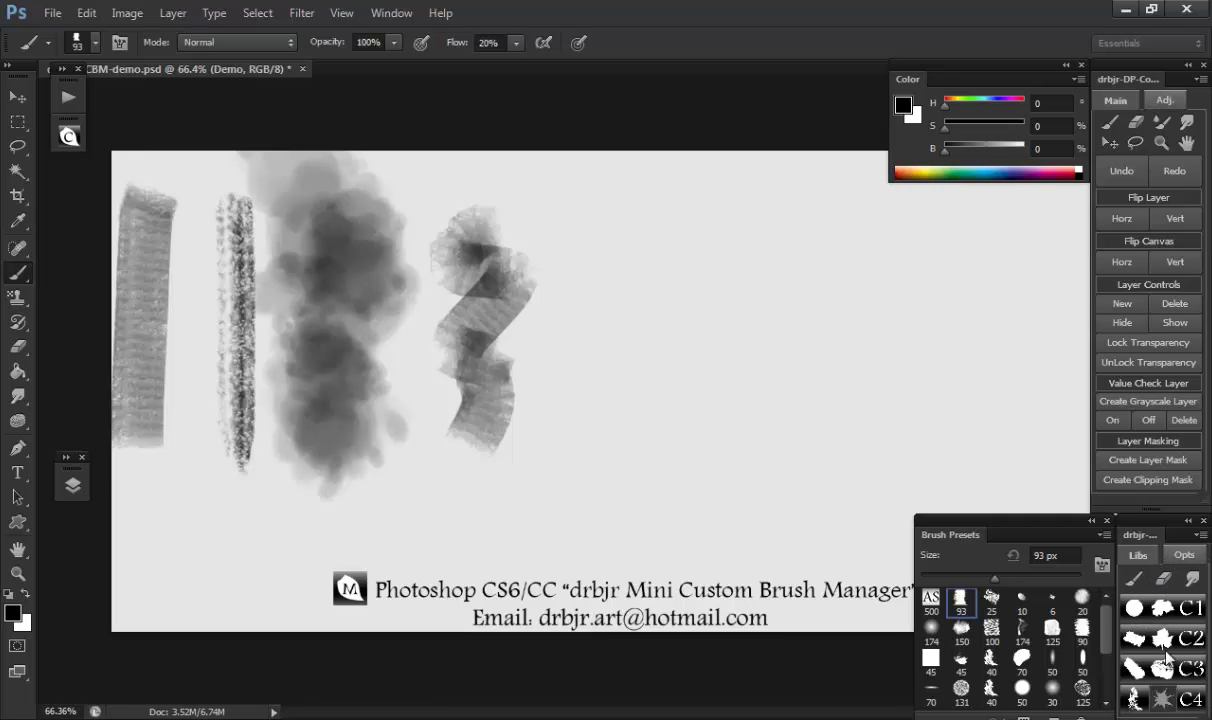
click(1184, 555)
Step: In Preset Manager, delete the presets from AS 500 through the 45 px square
click(1191, 690)
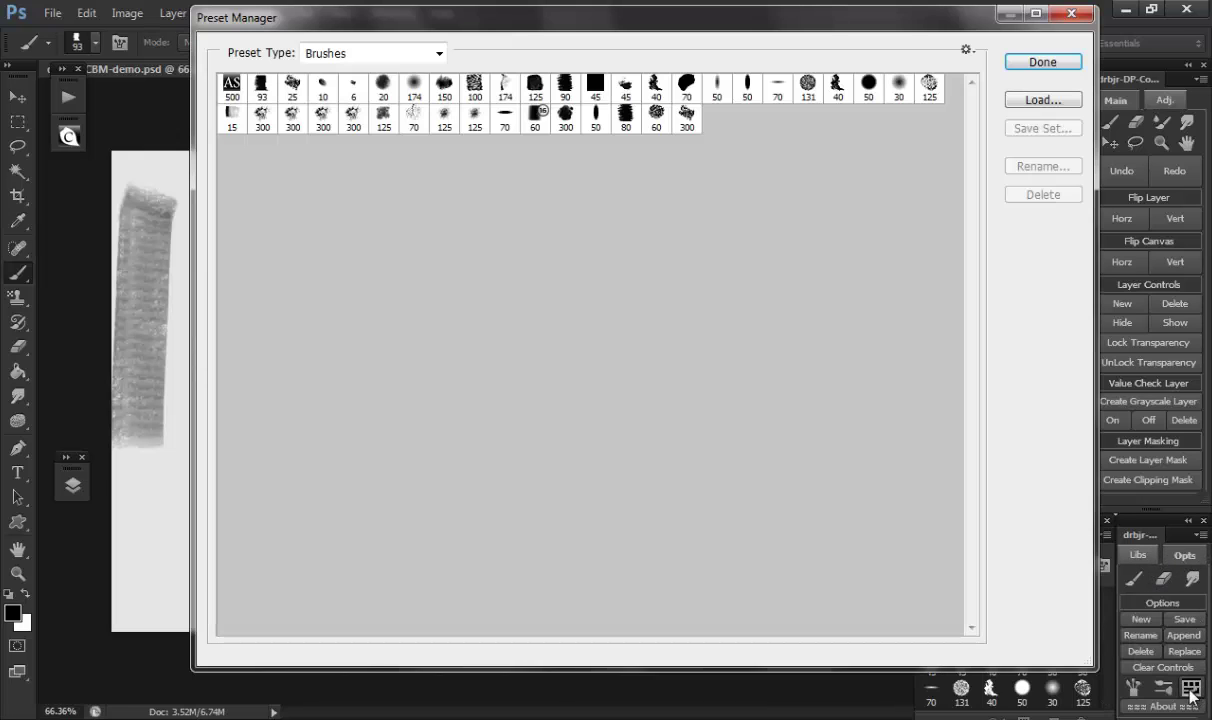
click(604, 88)
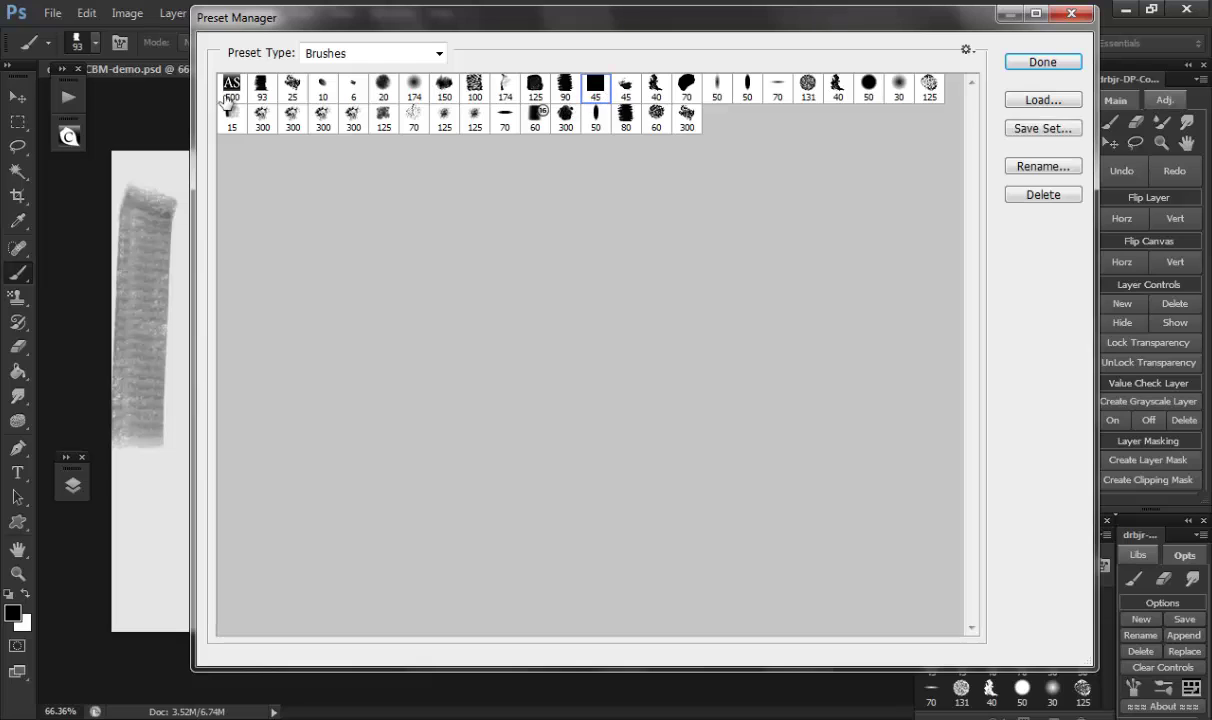
shift+click(231, 88)
click(1043, 196)
click(1008, 66)
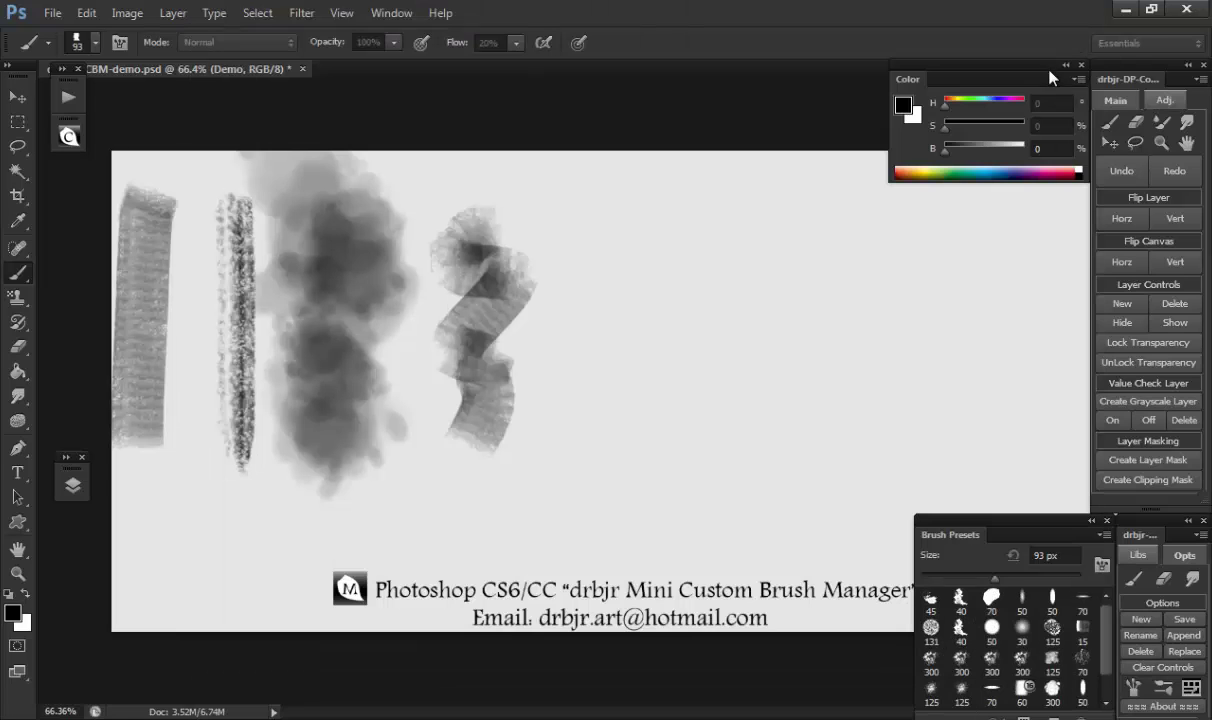
Step: Paint another zigzag and save the current brush as new preset chalk-demo
mouse_move(711, 290)
mouse_down()
mouse_move(722, 455)
mouse_move(790, 440)
mouse_up()
click(1141, 620)
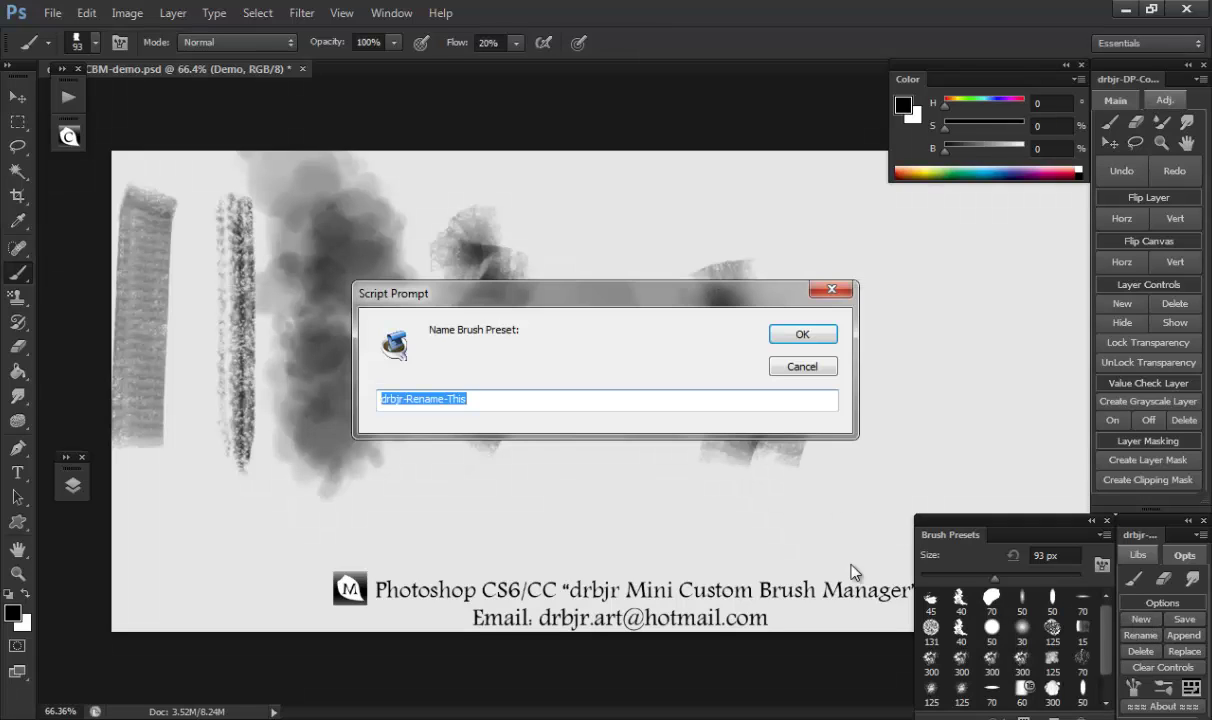
text(chalk-demo)
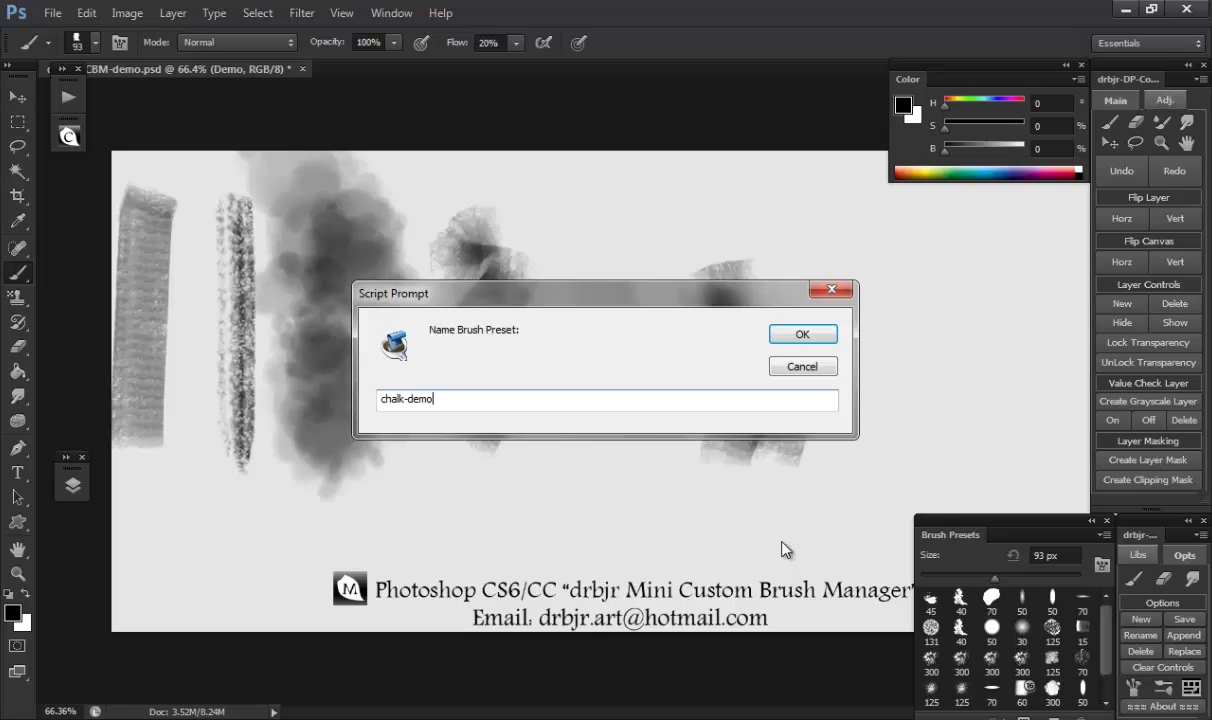
key(Return)
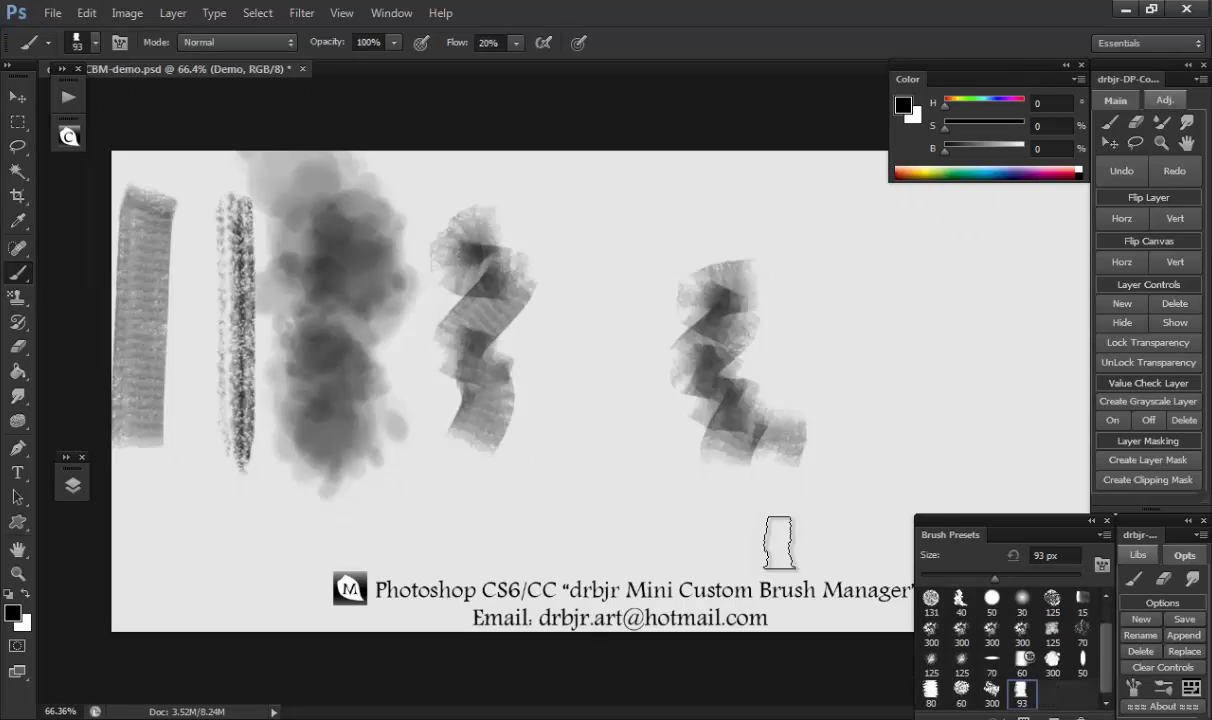
Step: Show presets as a text-only list and rename chalk-demo to chalk-demo2
drag(1108, 674, 1114, 606)
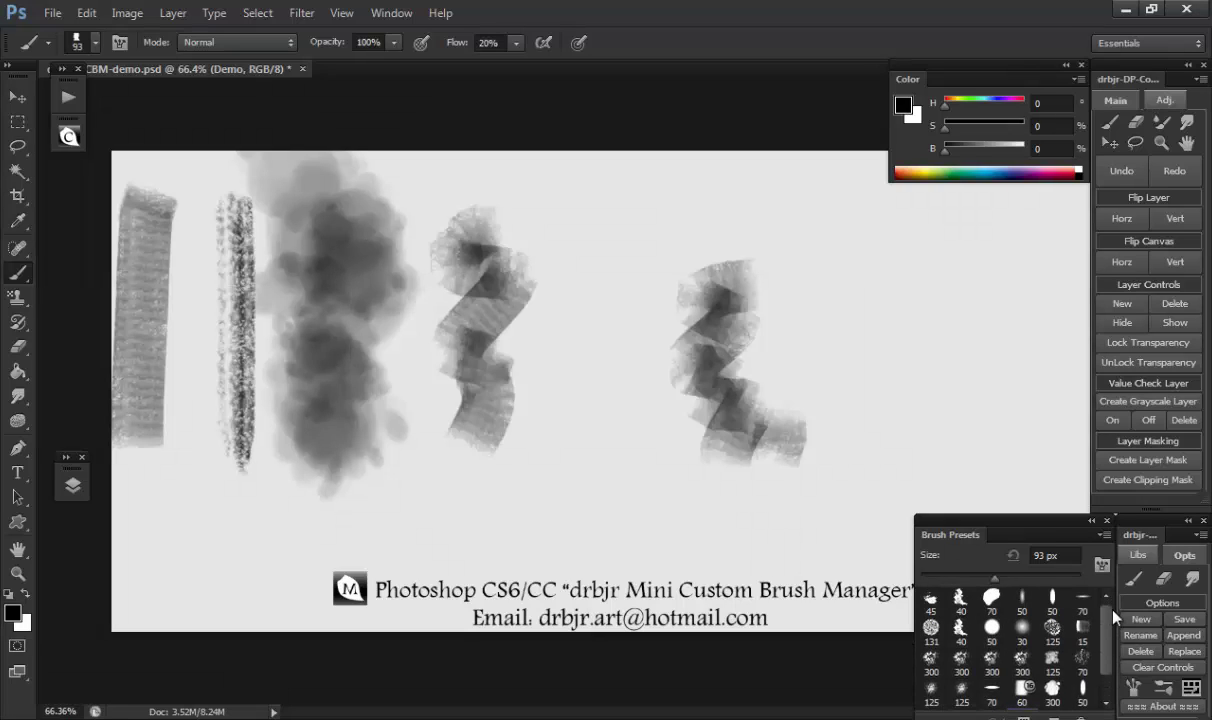
click(1104, 535)
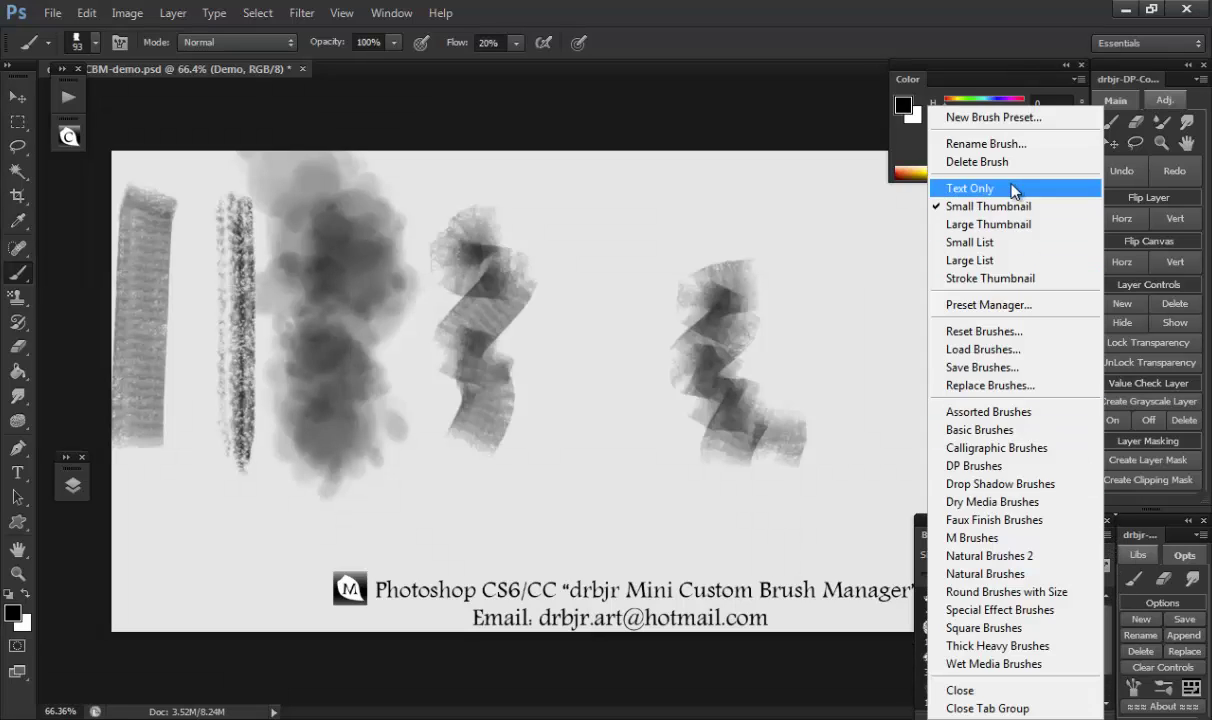
click(965, 189)
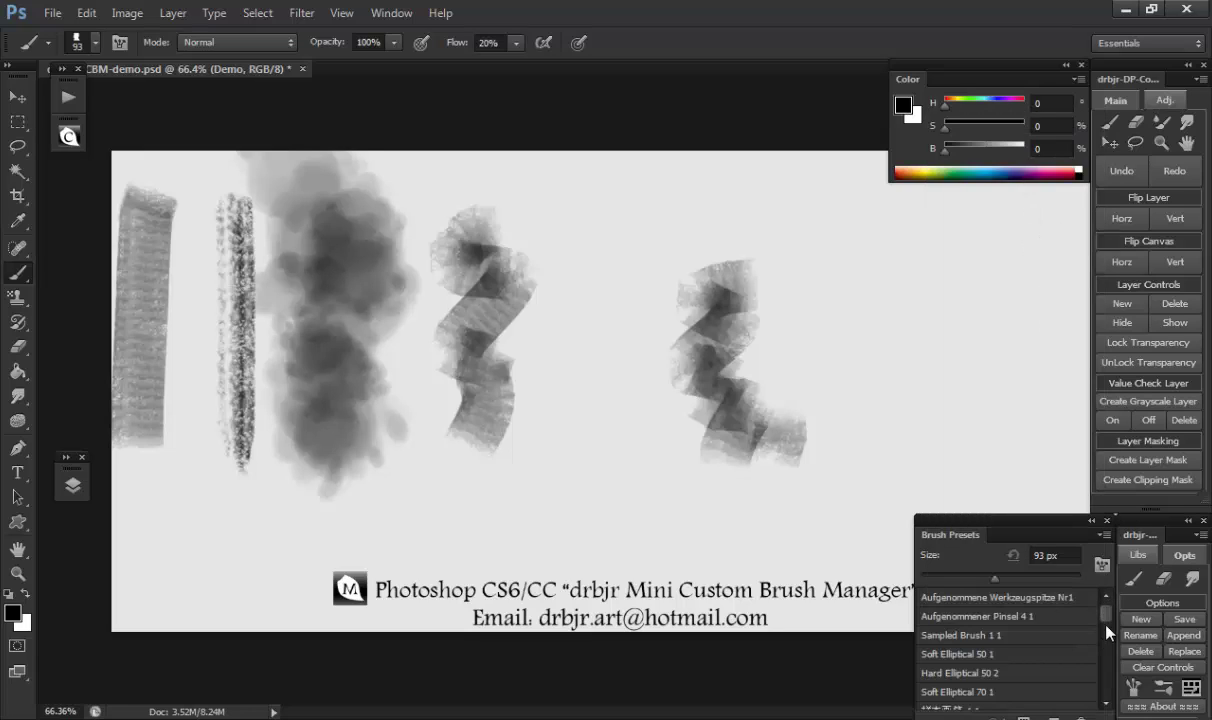
drag(1108, 614, 1106, 684)
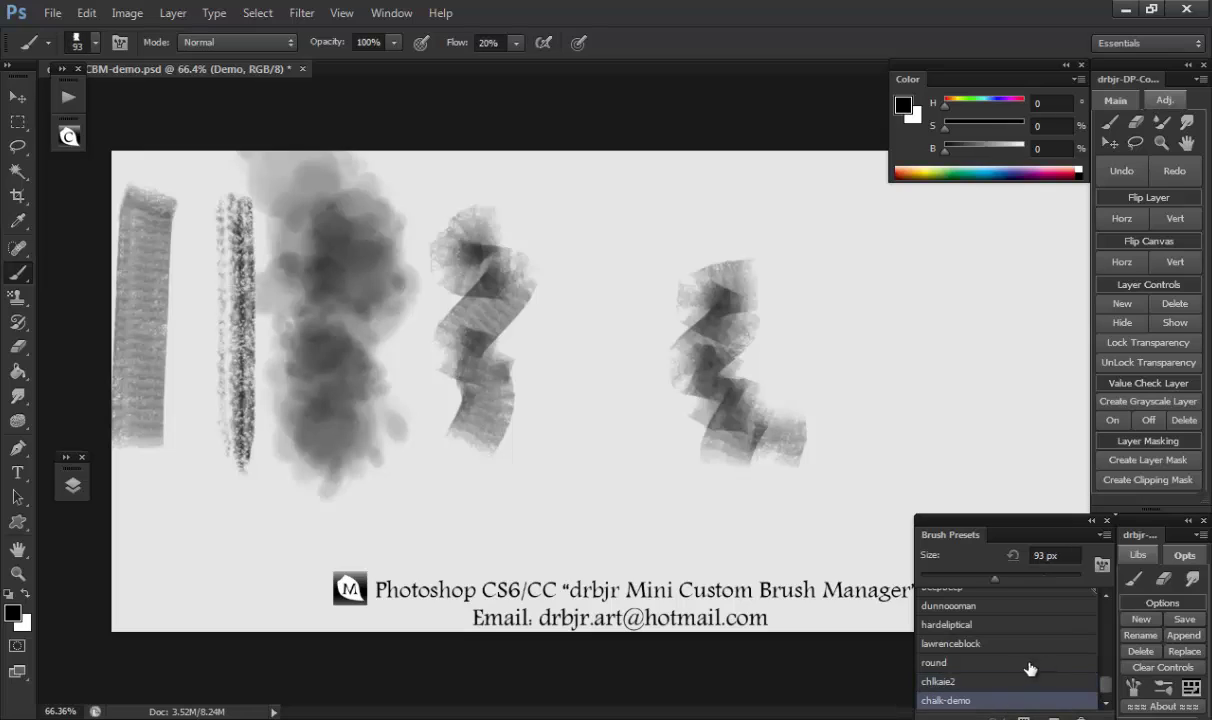
click(1142, 638)
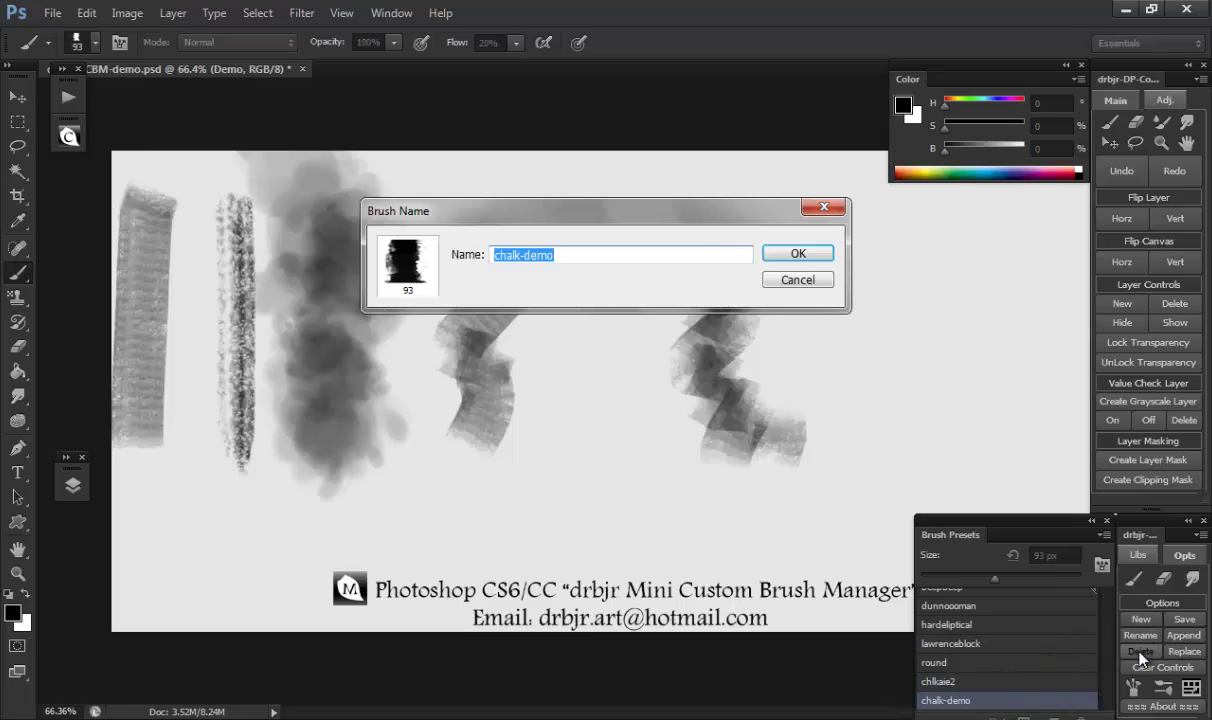
key(End)
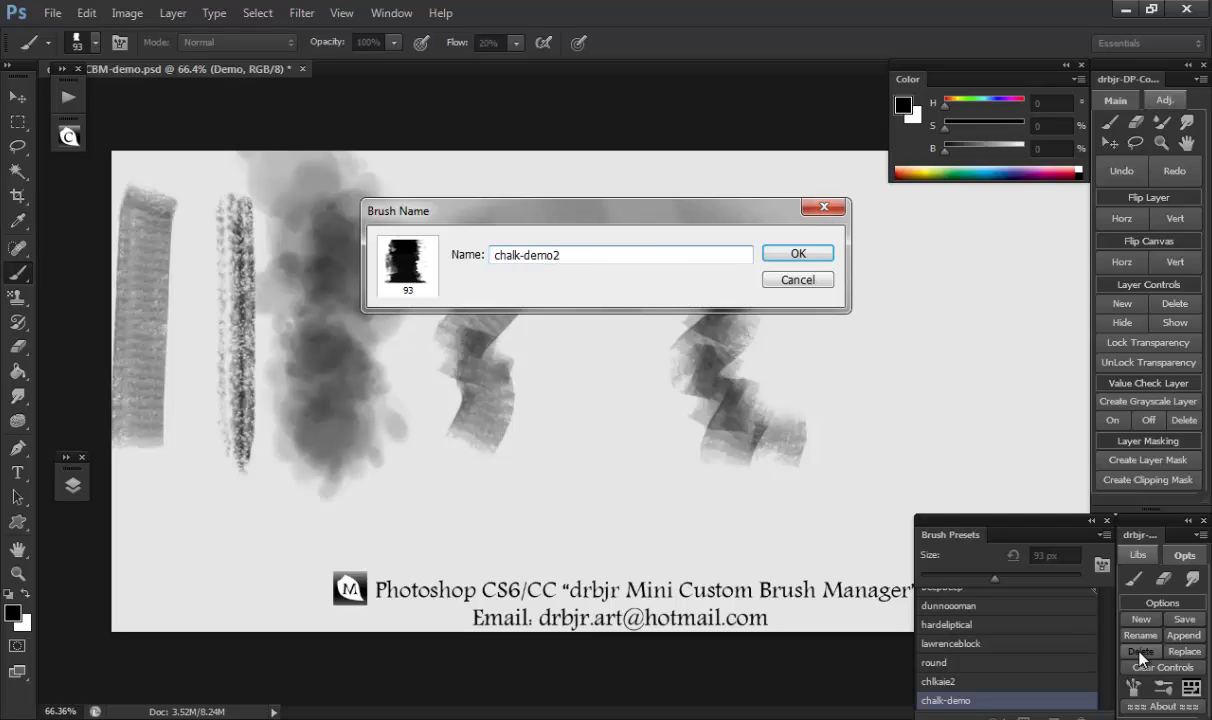
key(Return)
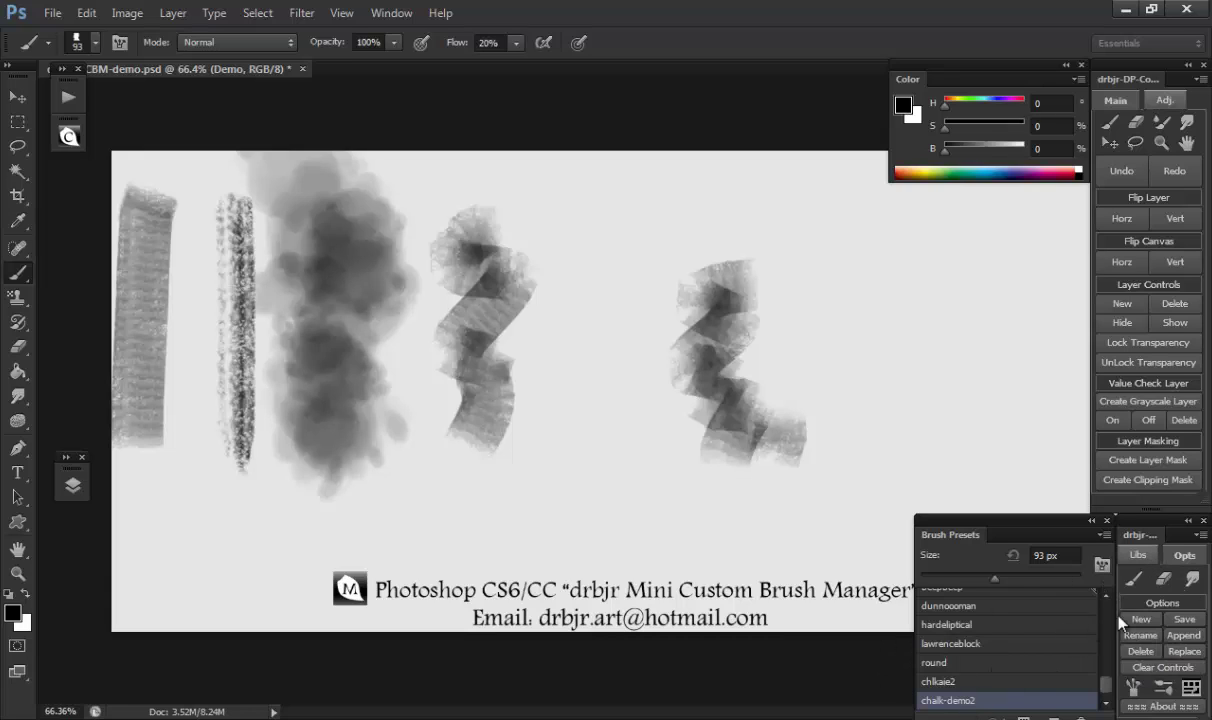
Step: Save the brush set as demo-test.abr in drbjr-MCBM-Brush-Libraries, replacing the existing file
click(1184, 619)
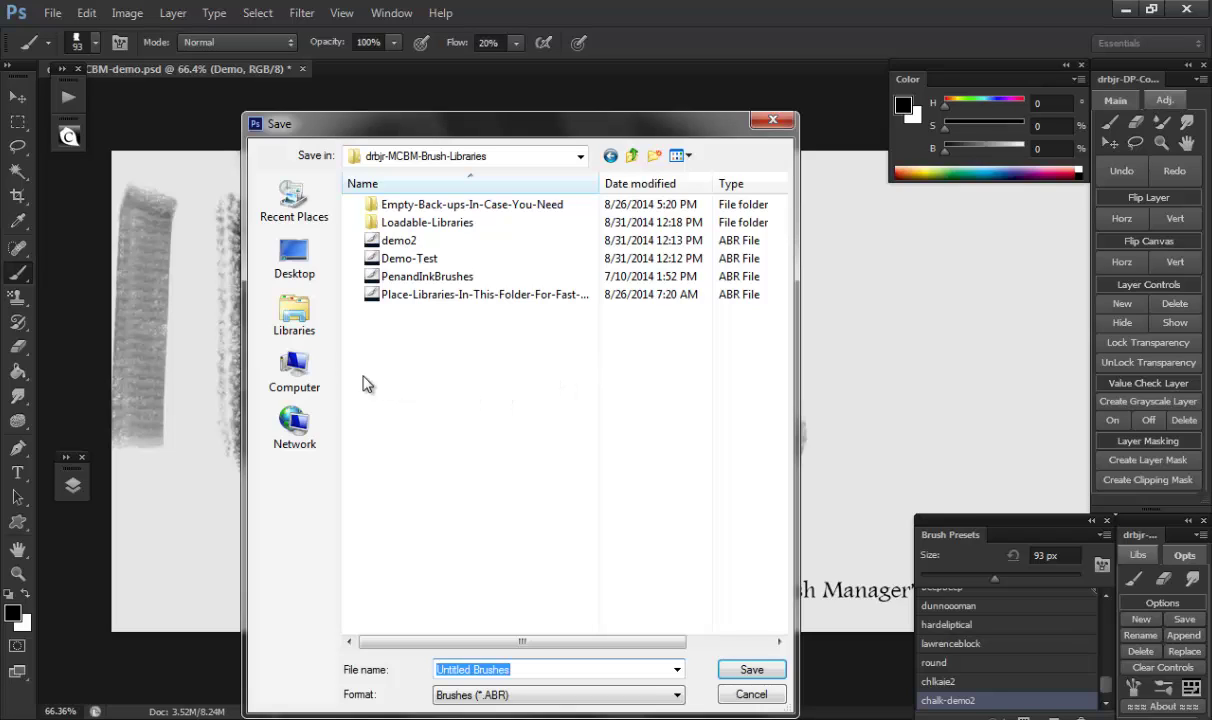
click(294, 370)
double_click(430, 222)
scroll(497, 472, down, 1)
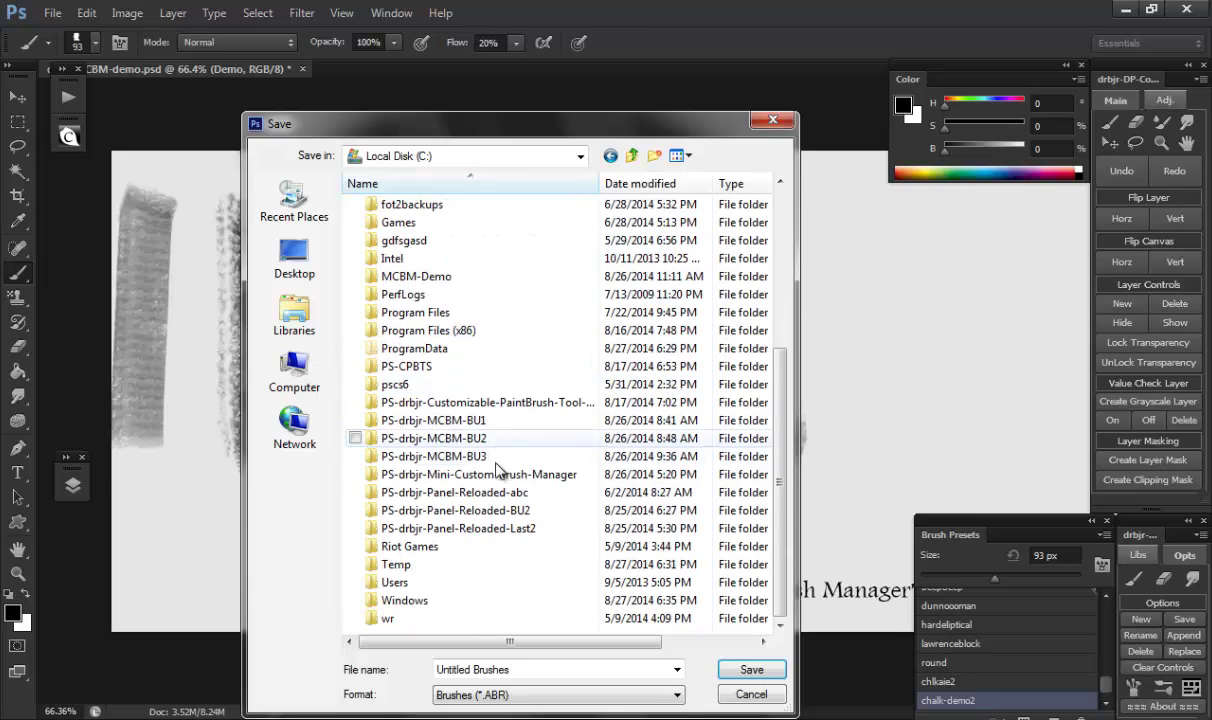
double_click(497, 474)
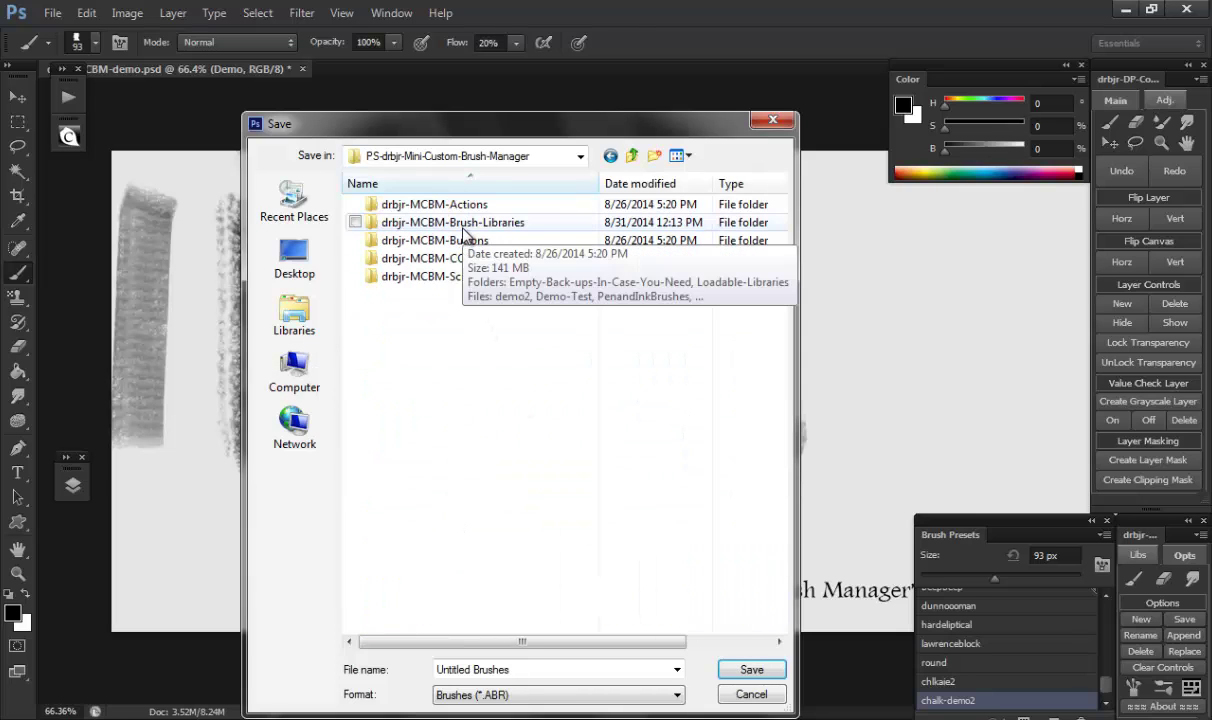
double_click(464, 224)
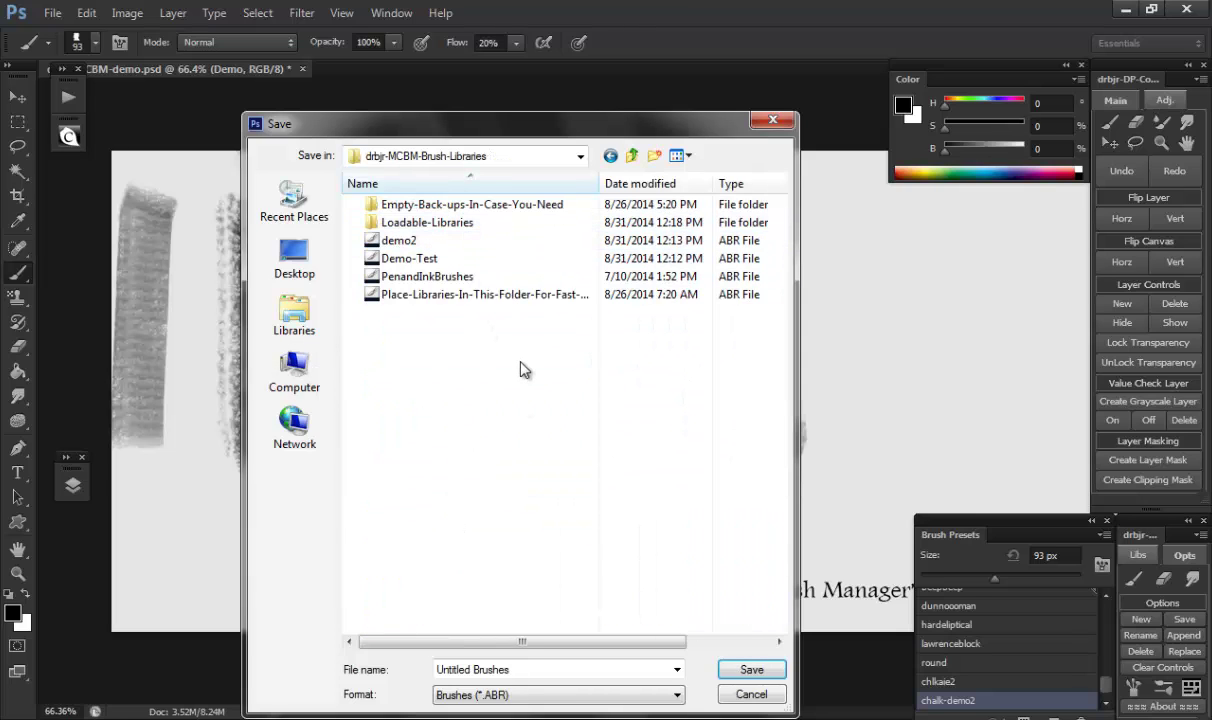
click(548, 669)
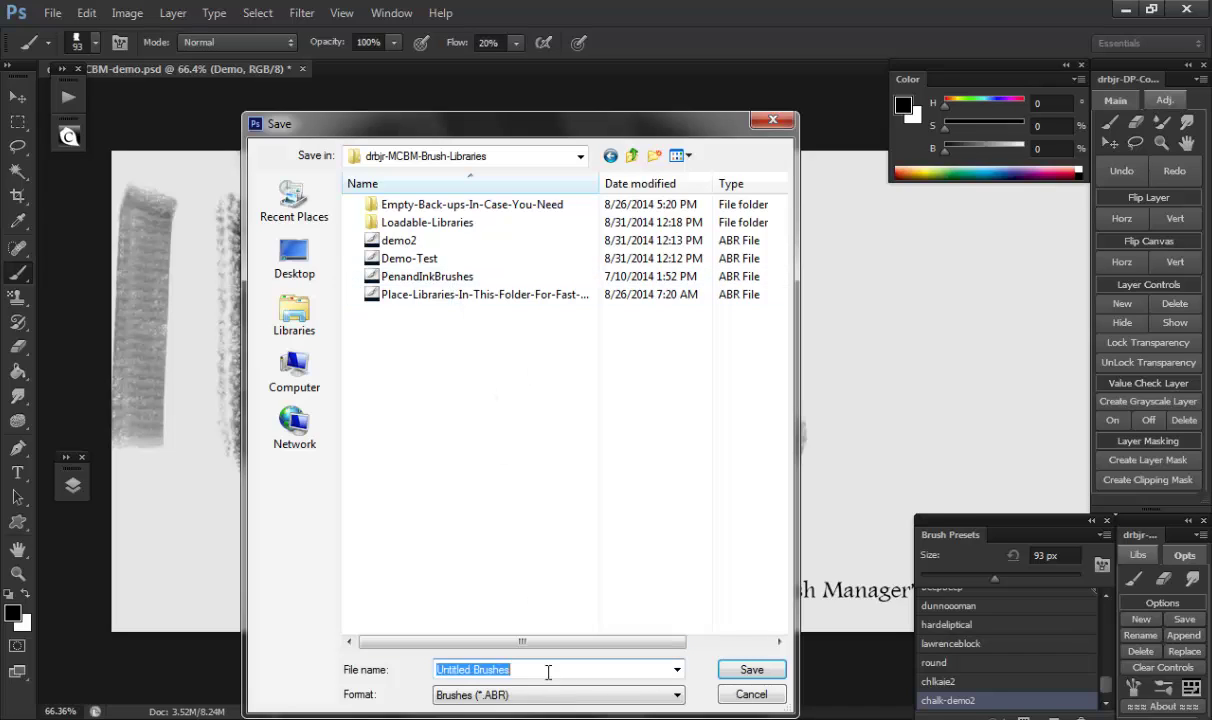
text(demo)
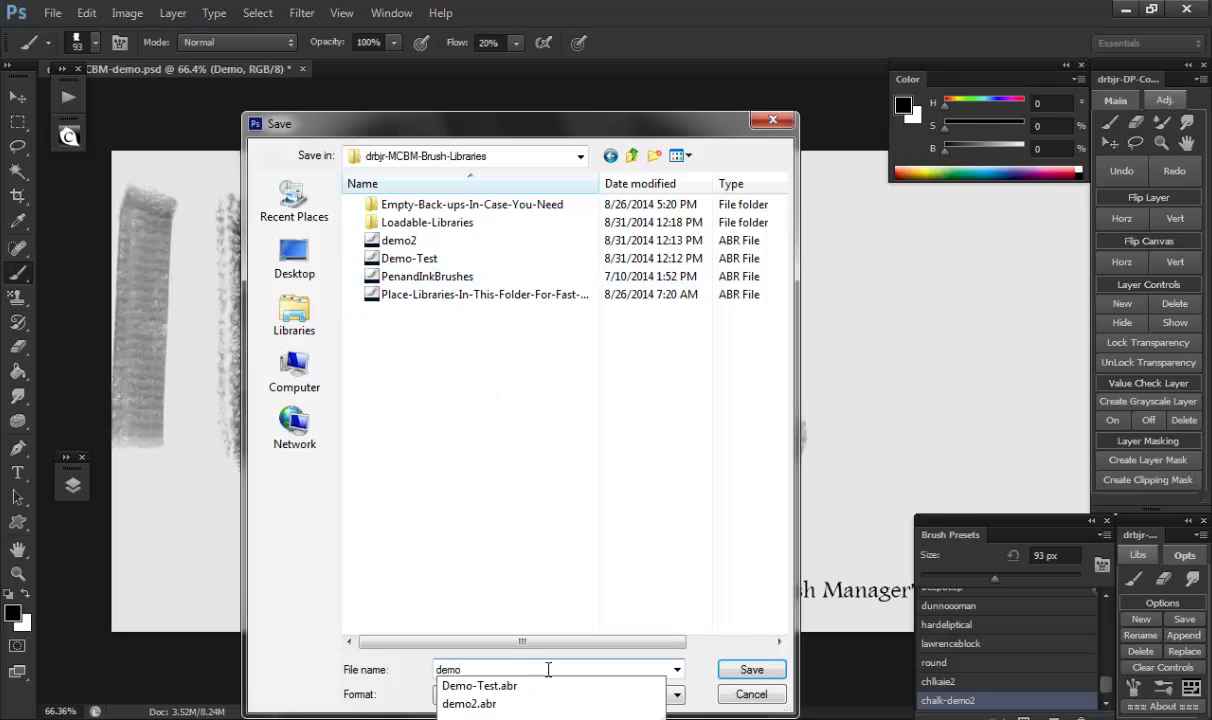
text(-test)
key(Return)
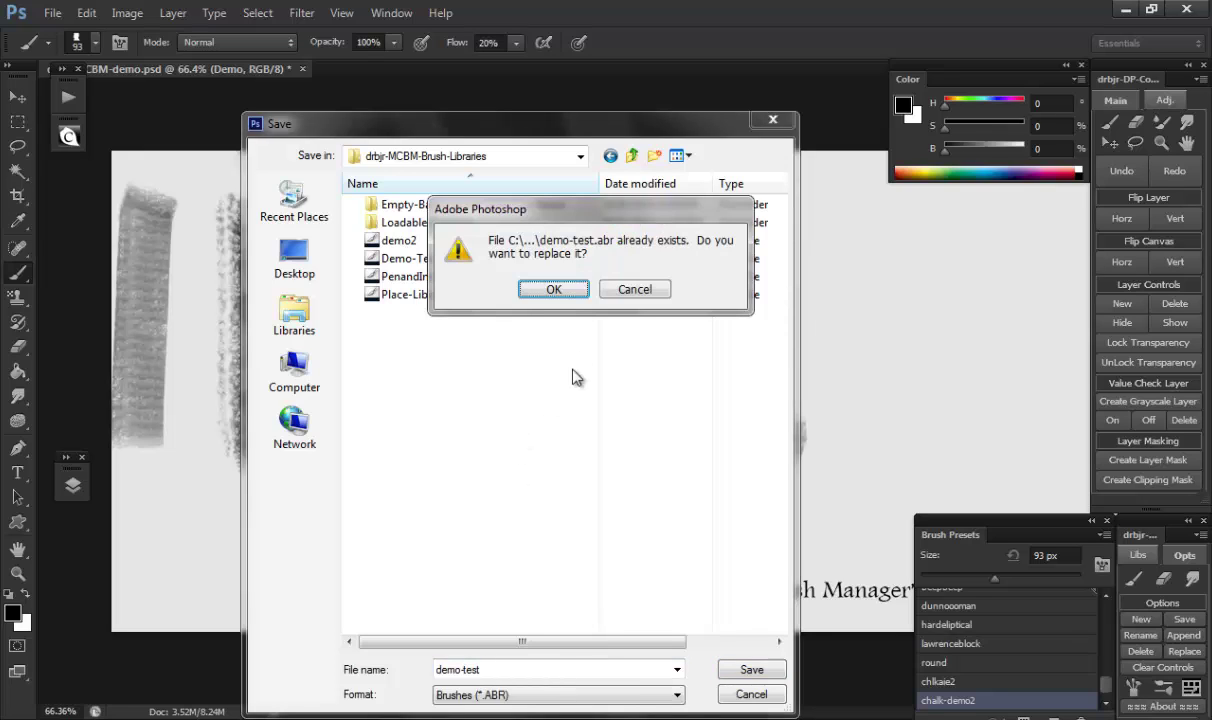
click(551, 289)
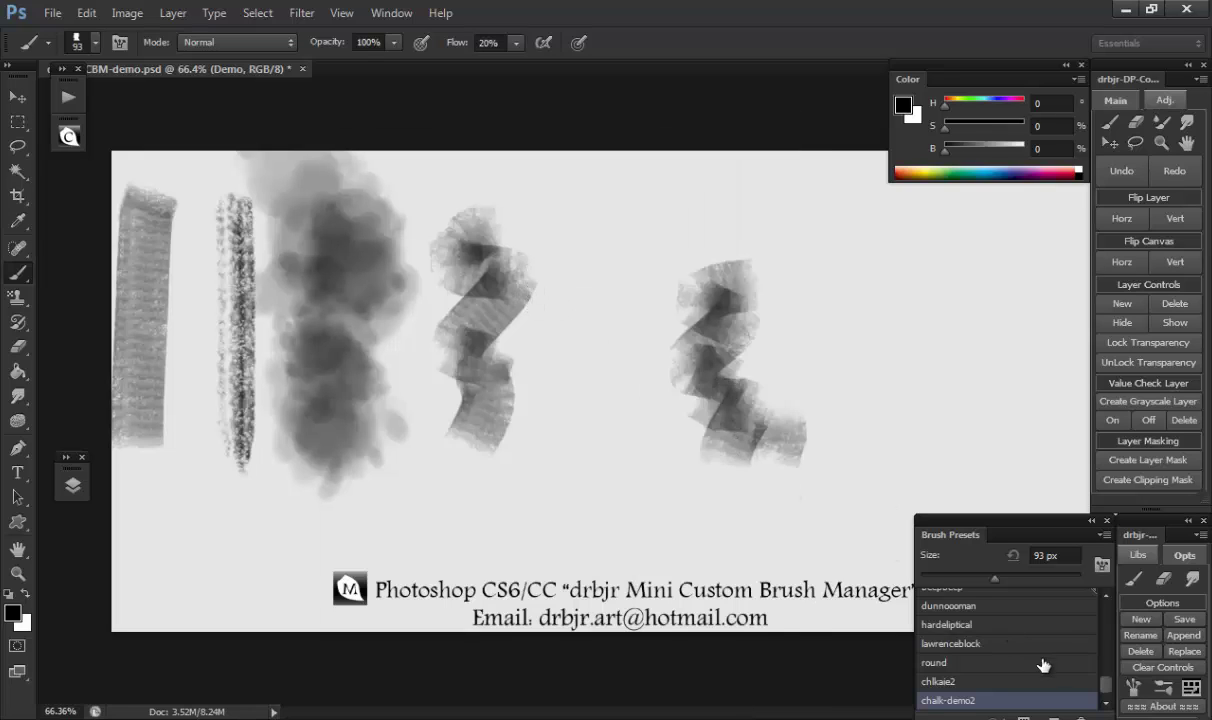
click(1146, 603)
scroll(1096, 657, up, 3)
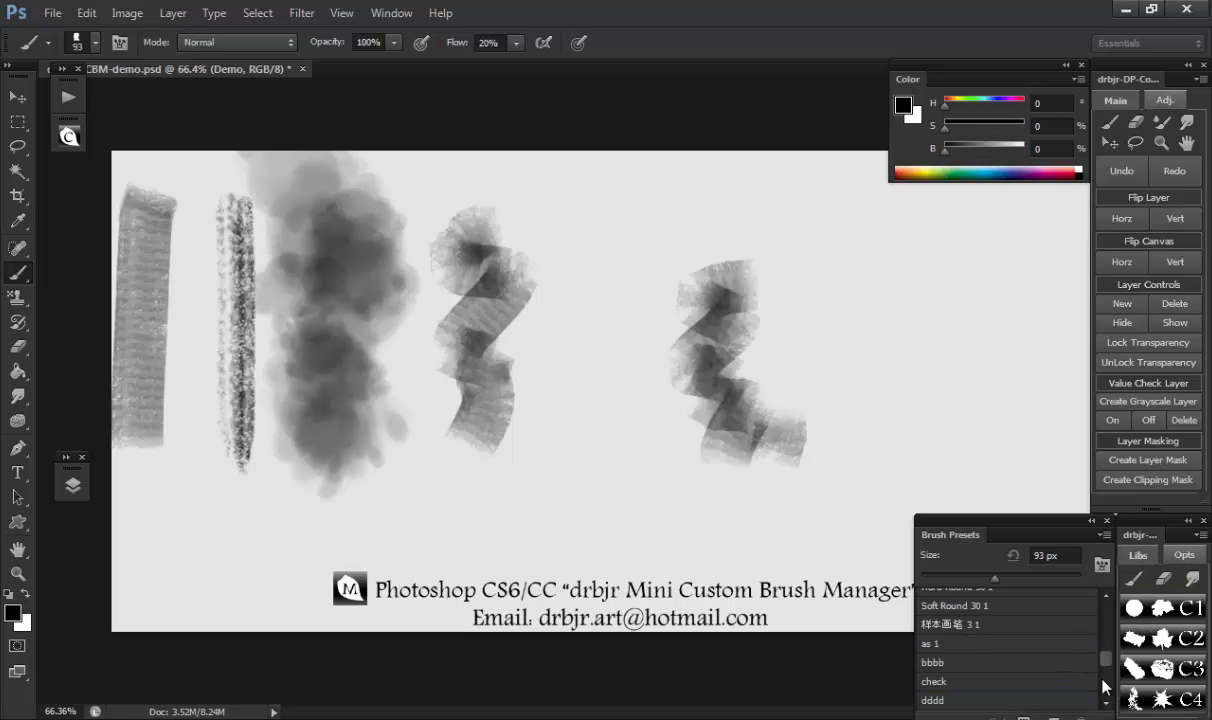
Step: Show presets as small thumbnails and replace them with the demo-test library
scroll(1105, 690, up, 5)
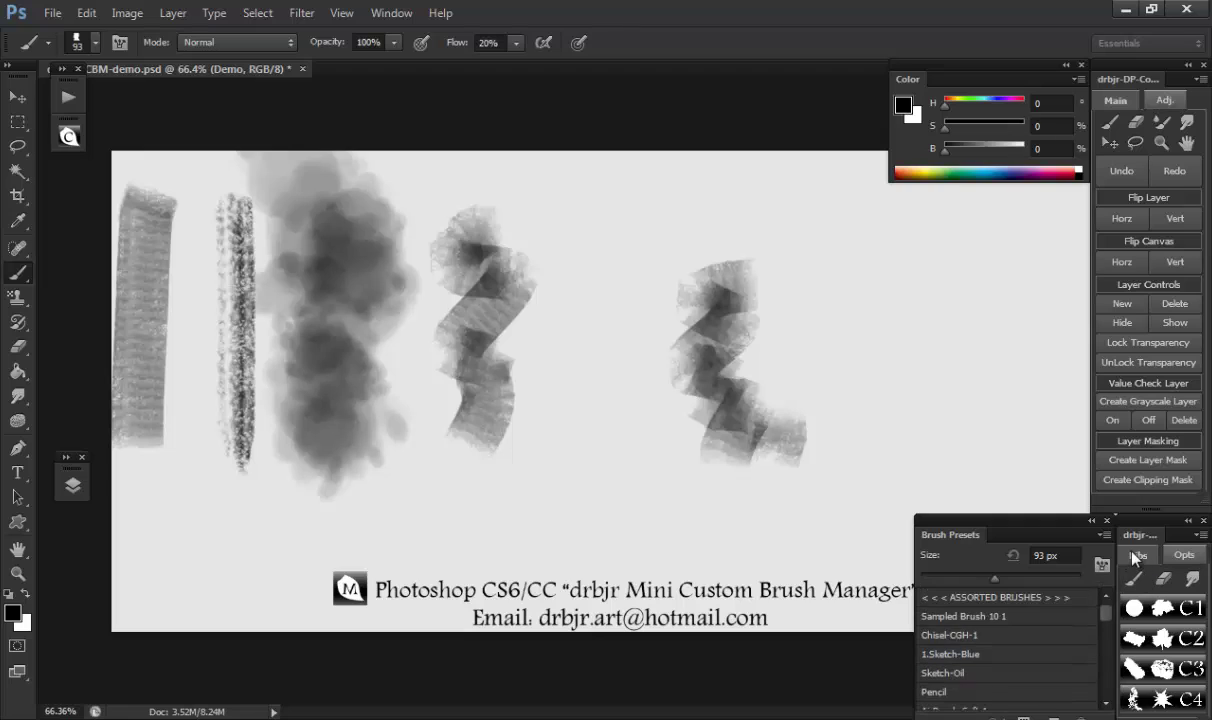
click(1104, 535)
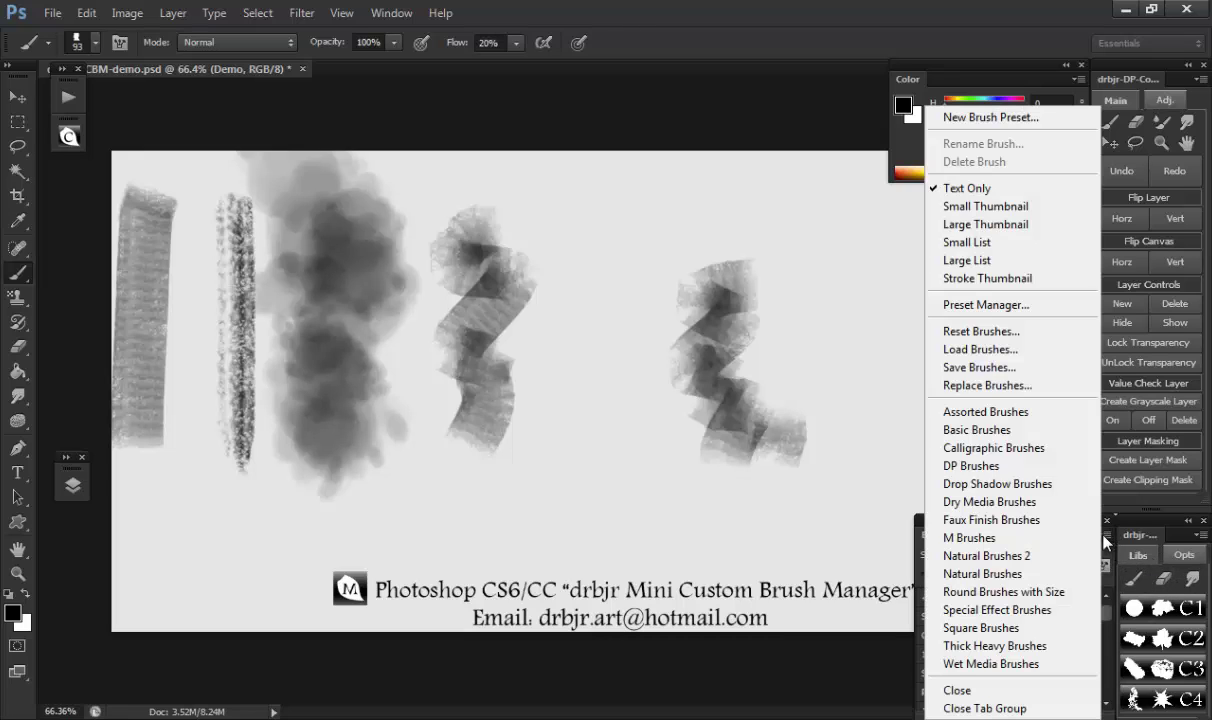
click(1005, 200)
click(1188, 553)
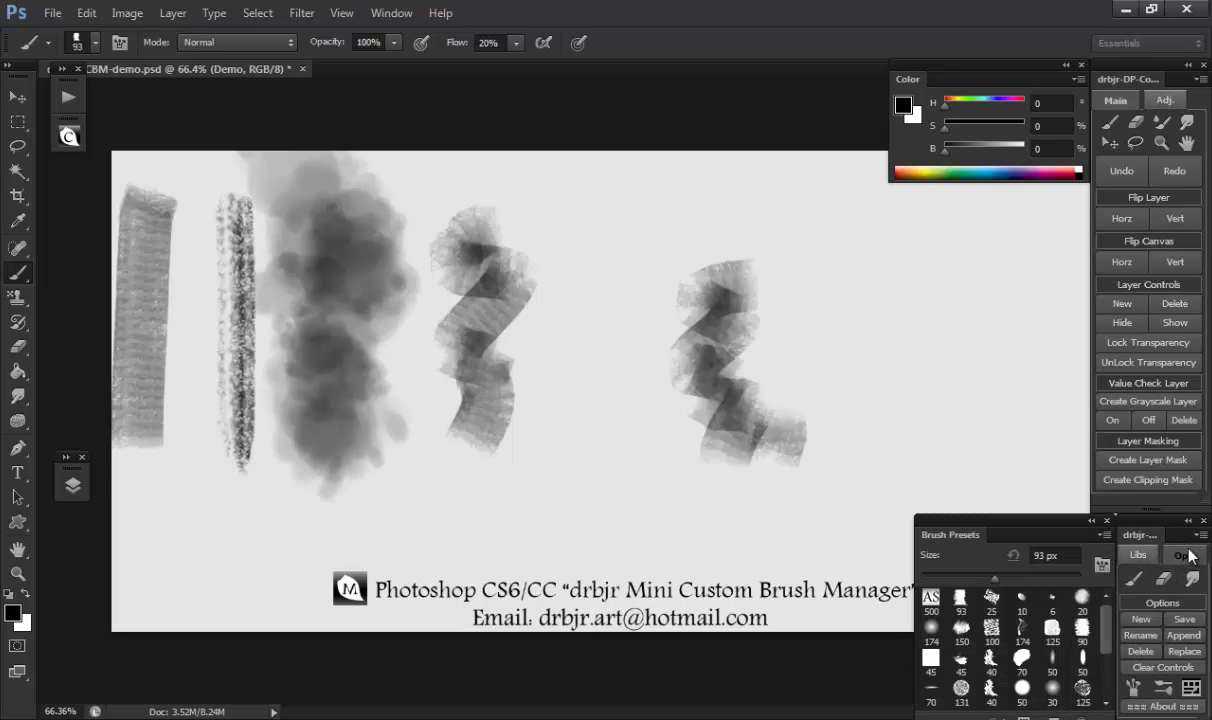
click(1185, 652)
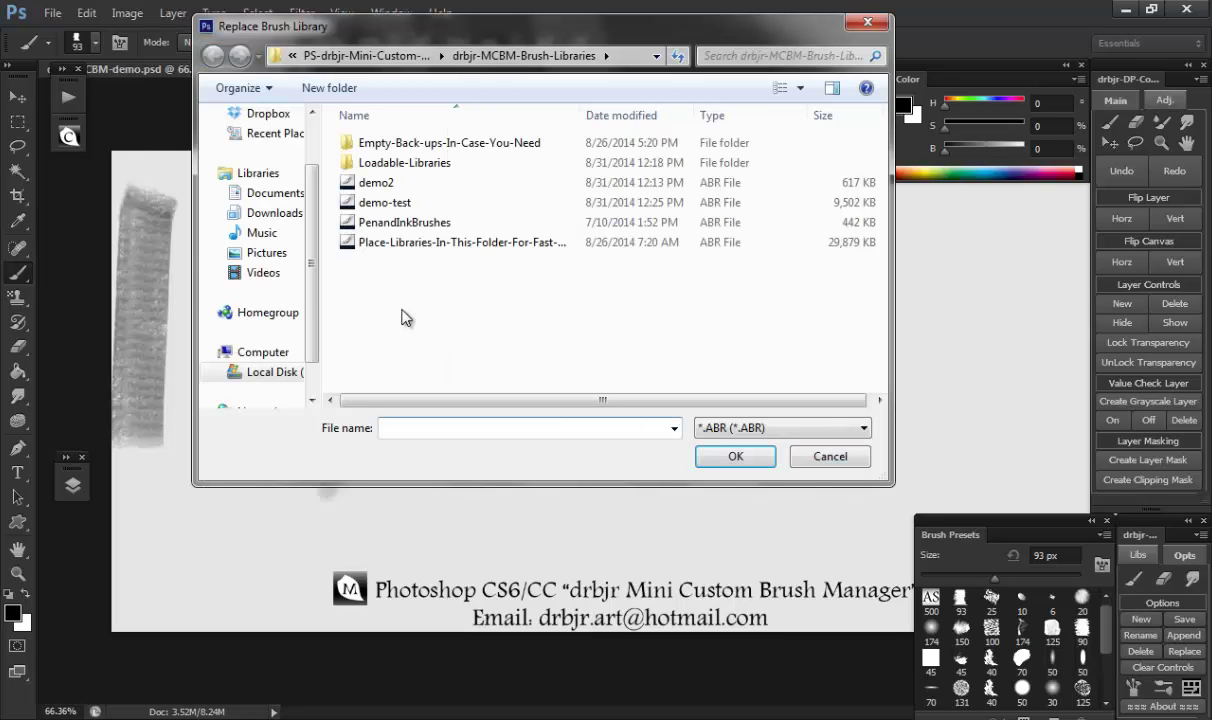
double_click(385, 202)
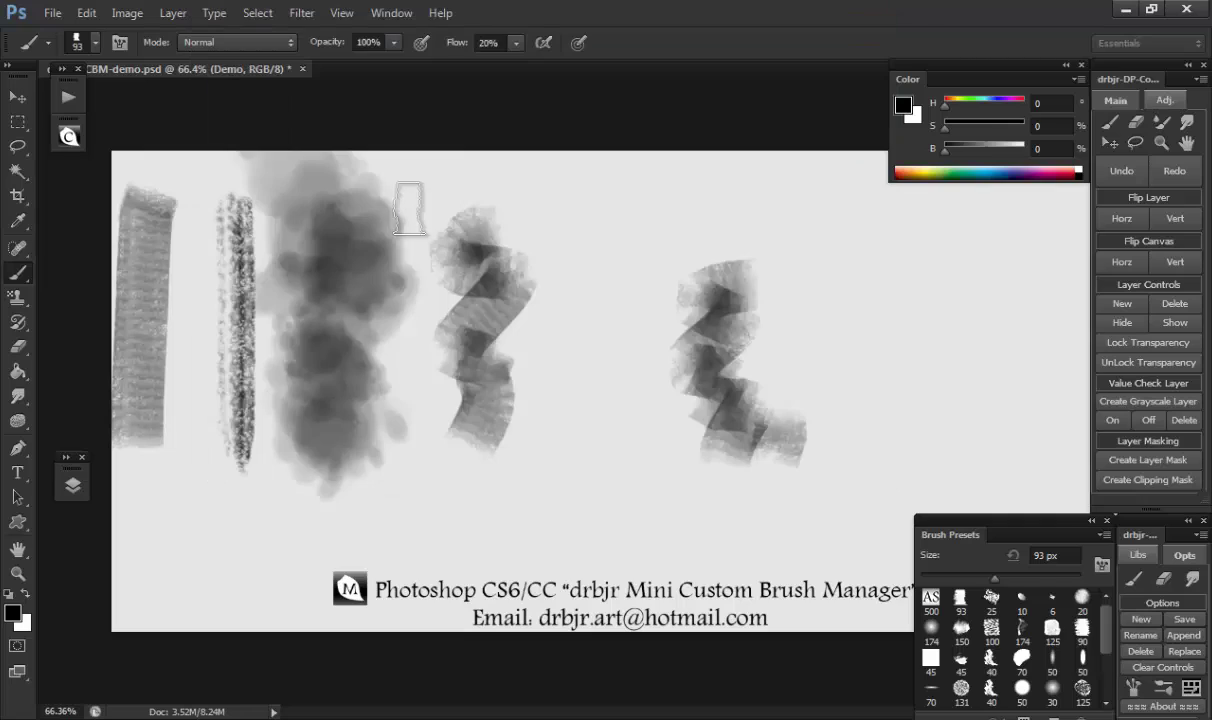
Step: List the presets as text names, with chalk-demo2 at the end
scroll(1110, 620, down, 2)
drag(1110, 618, 1106, 676)
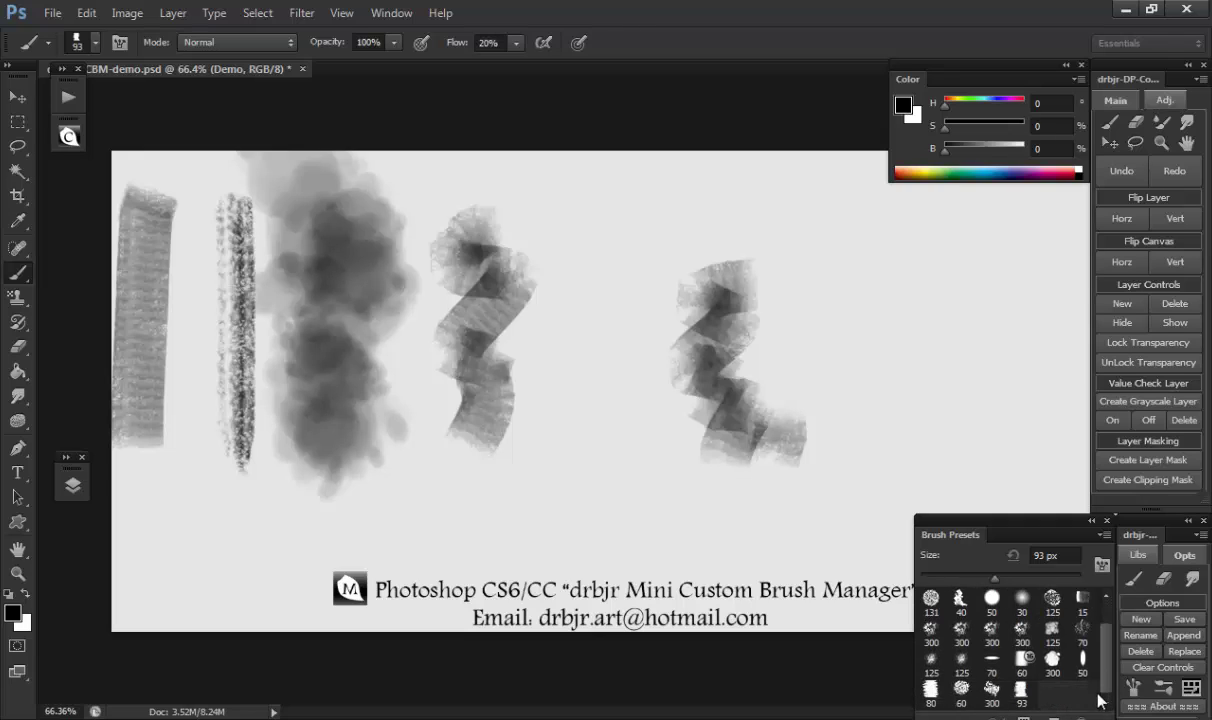
click(1104, 534)
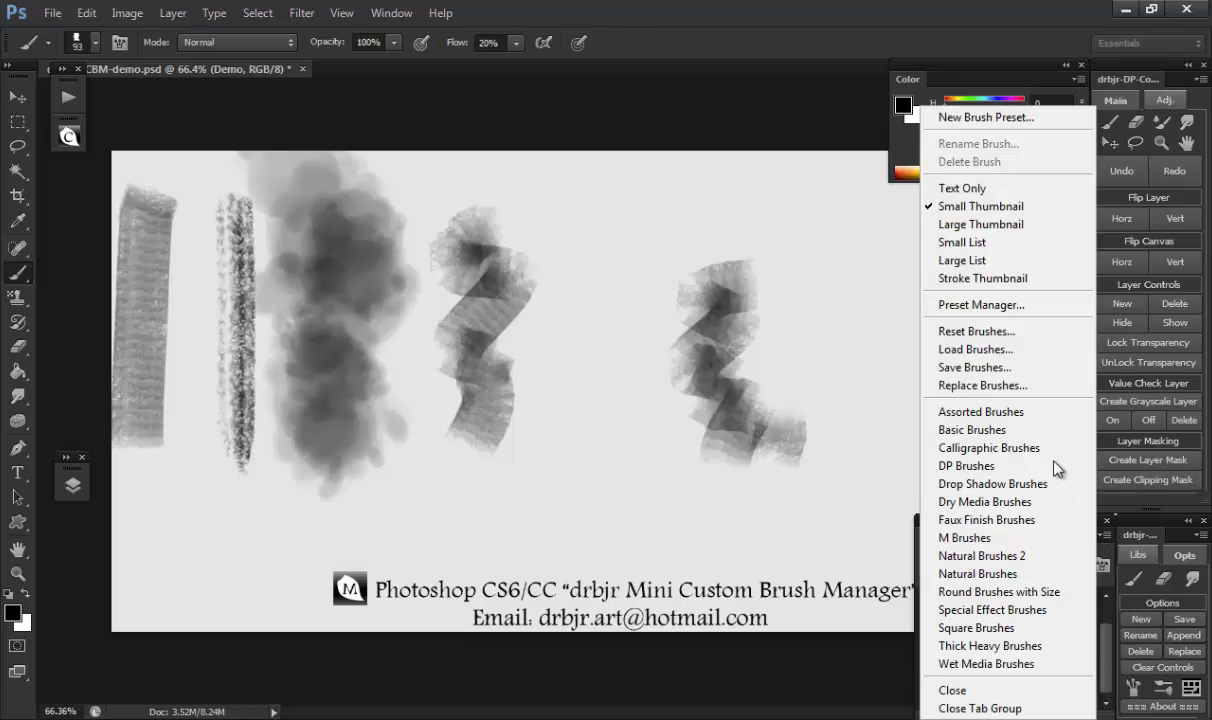
click(1081, 187)
scroll(1046, 592, down, 5)
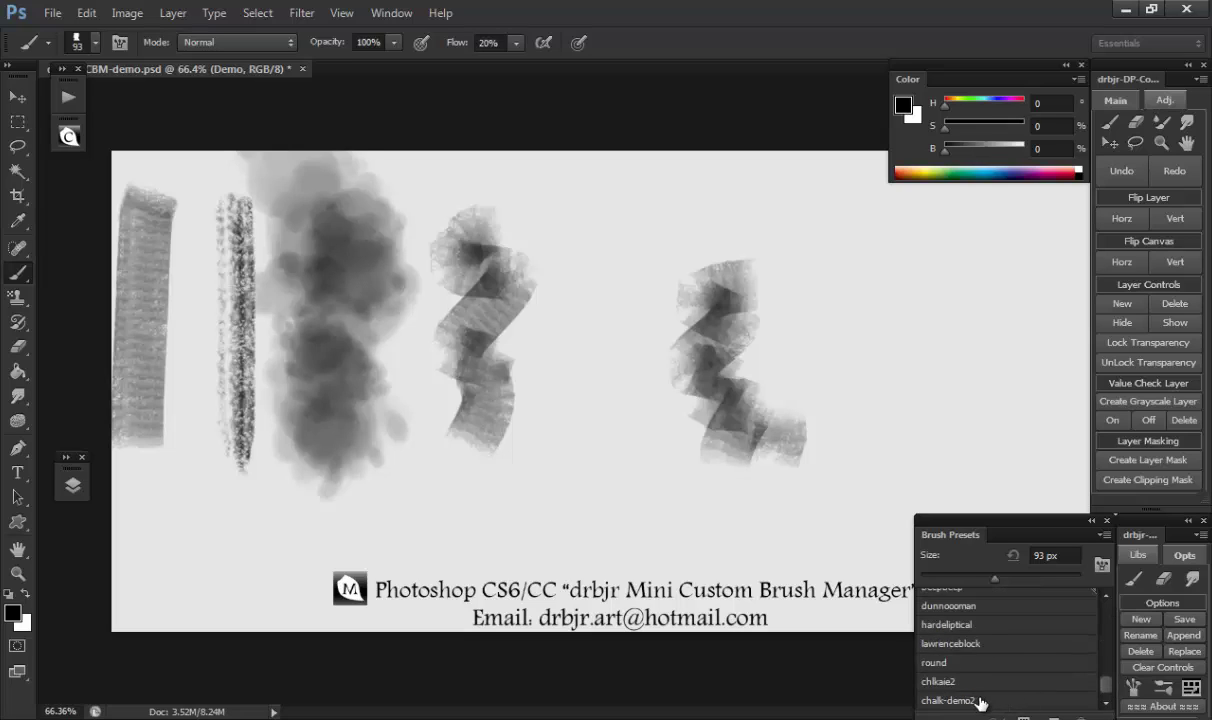
Step: Append the PenandInkBrushes library and show presets as small thumbnails
click(1184, 635)
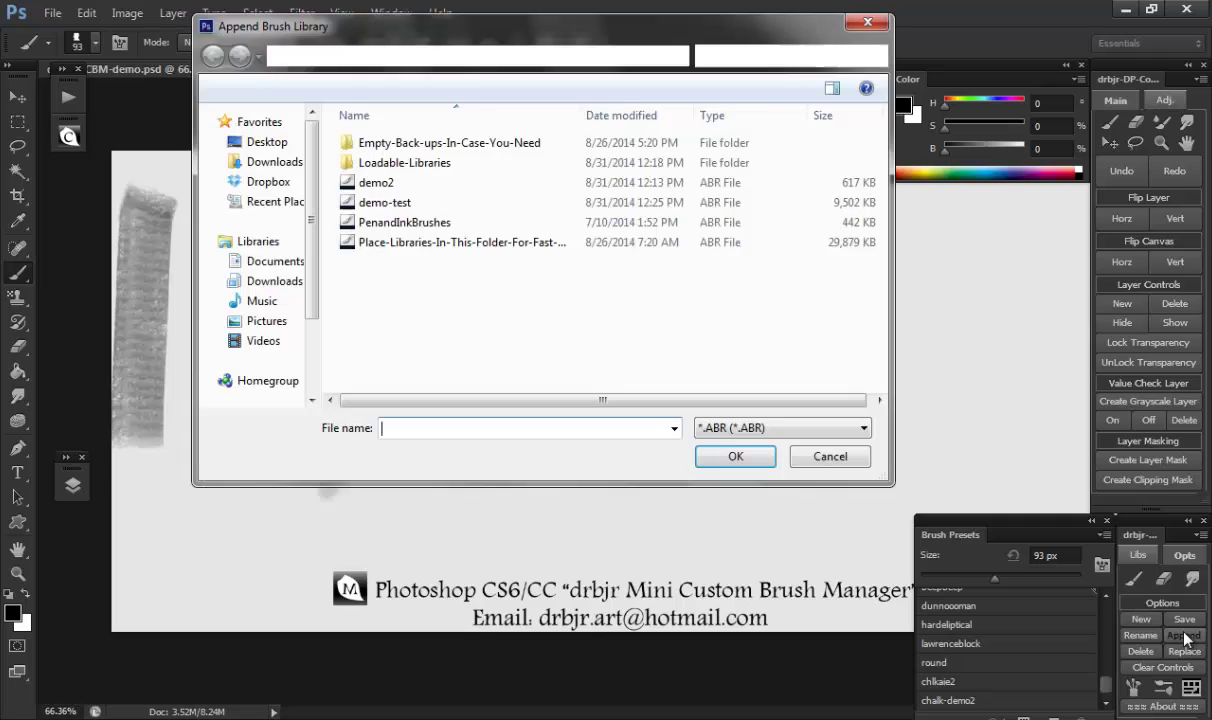
double_click(410, 222)
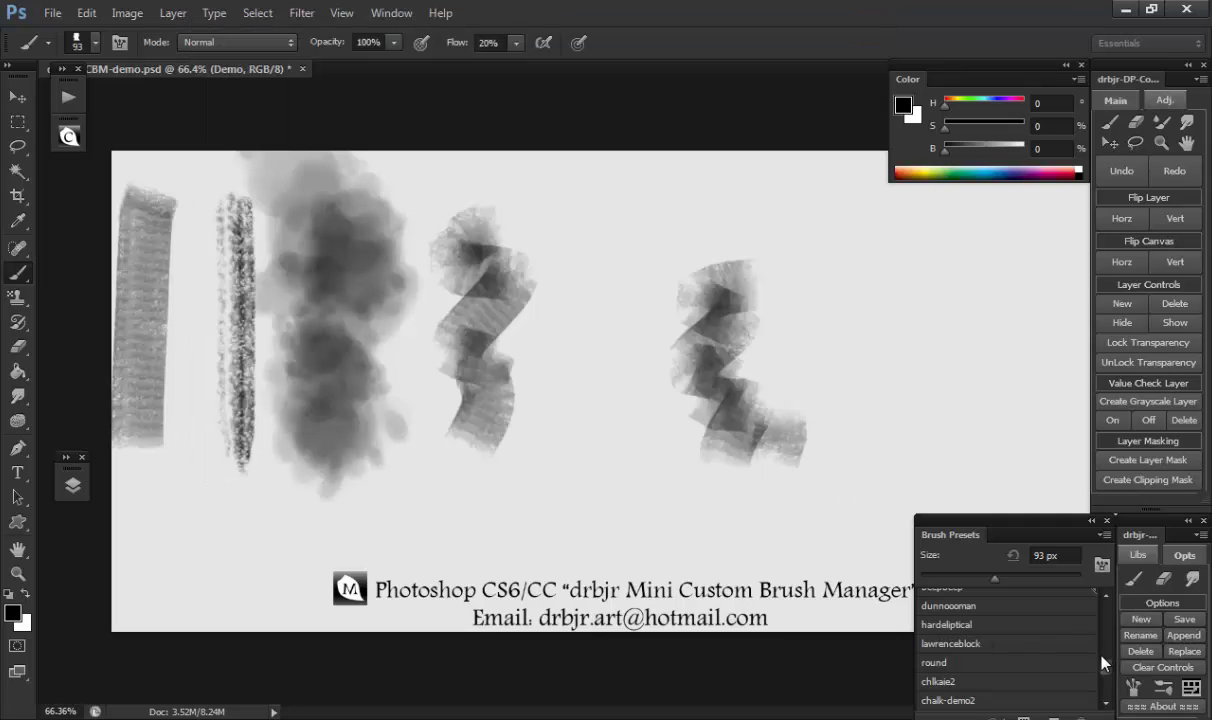
scroll(1043, 625, down, 10)
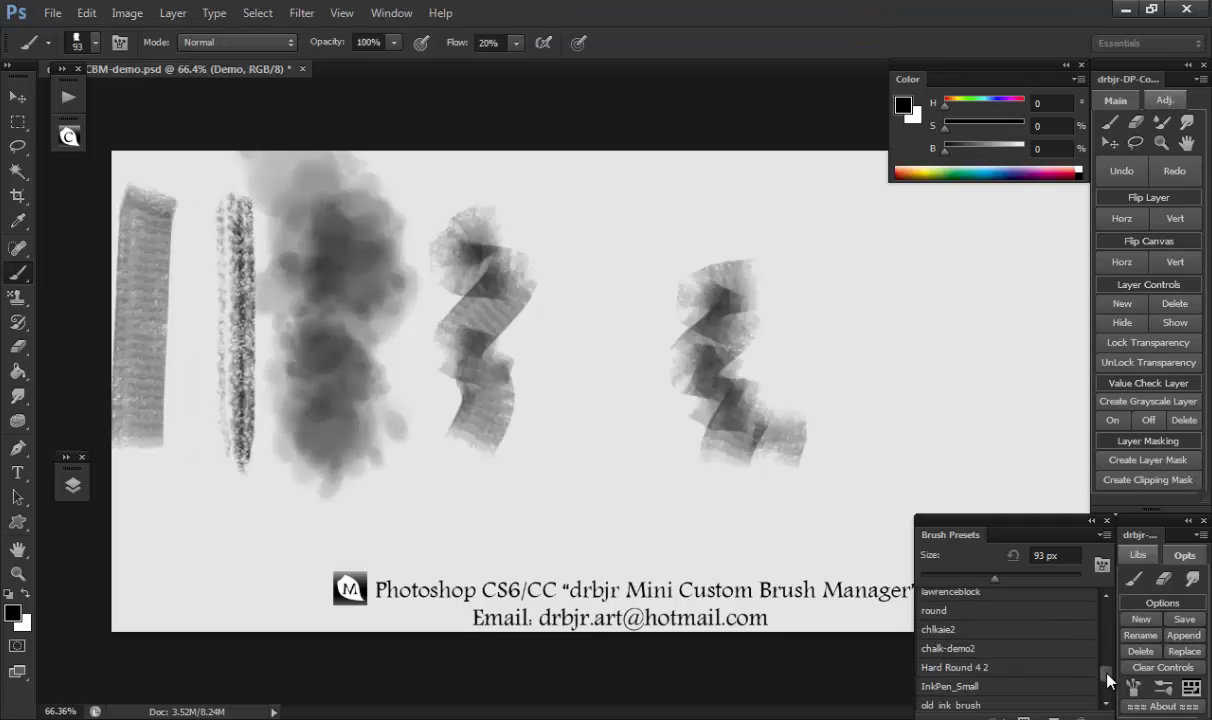
click(1104, 534)
click(965, 206)
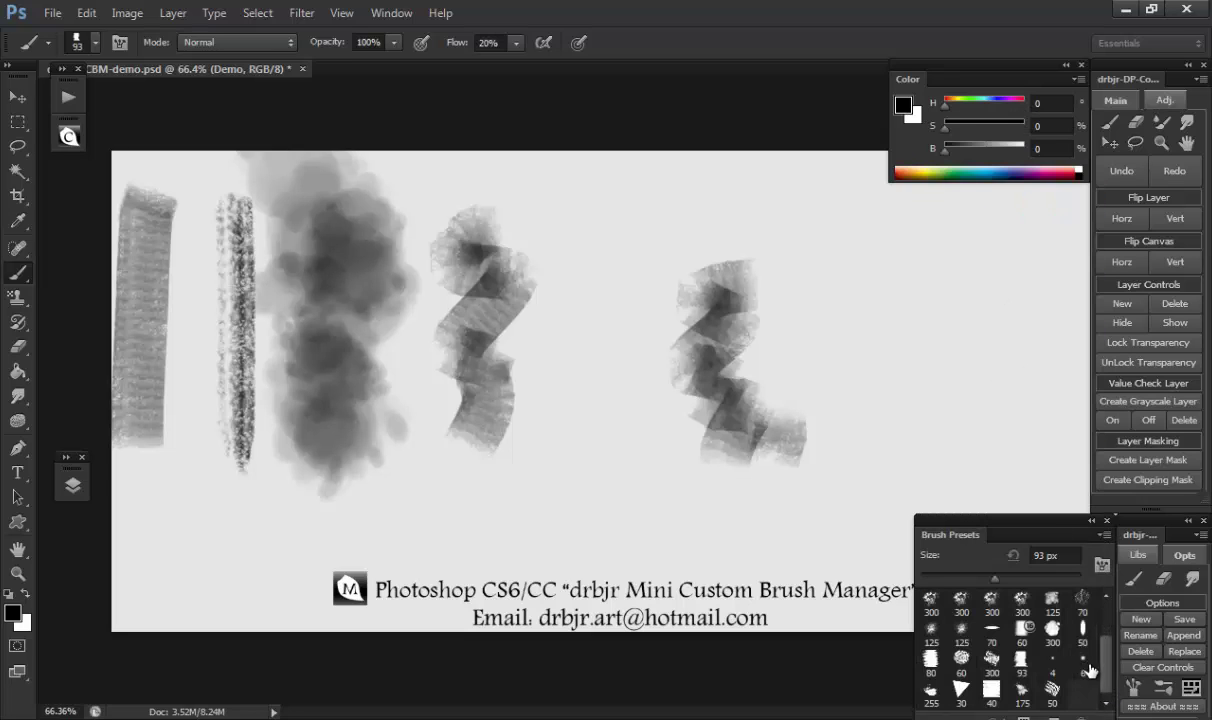
scroll(1043, 627, up, 5)
scroll(1104, 653, down, 2)
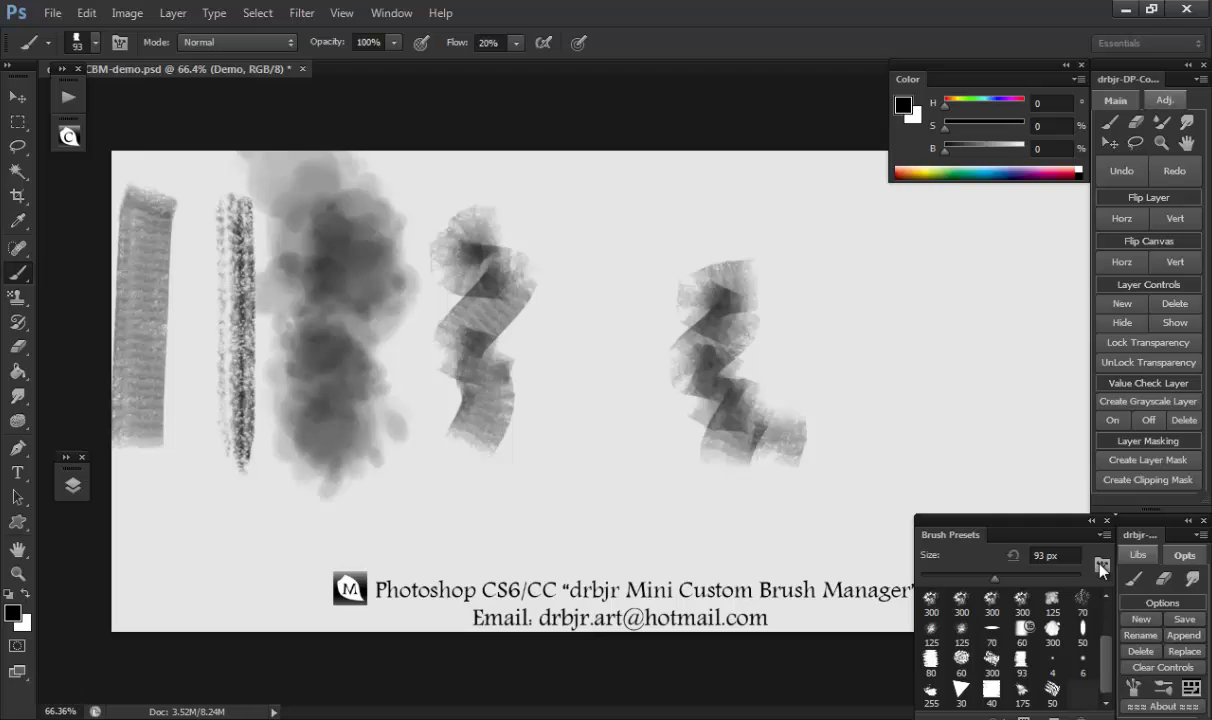
Step: Save the brush set over demo-test.abr, confirming the replacement
click(1195, 621)
double_click(405, 258)
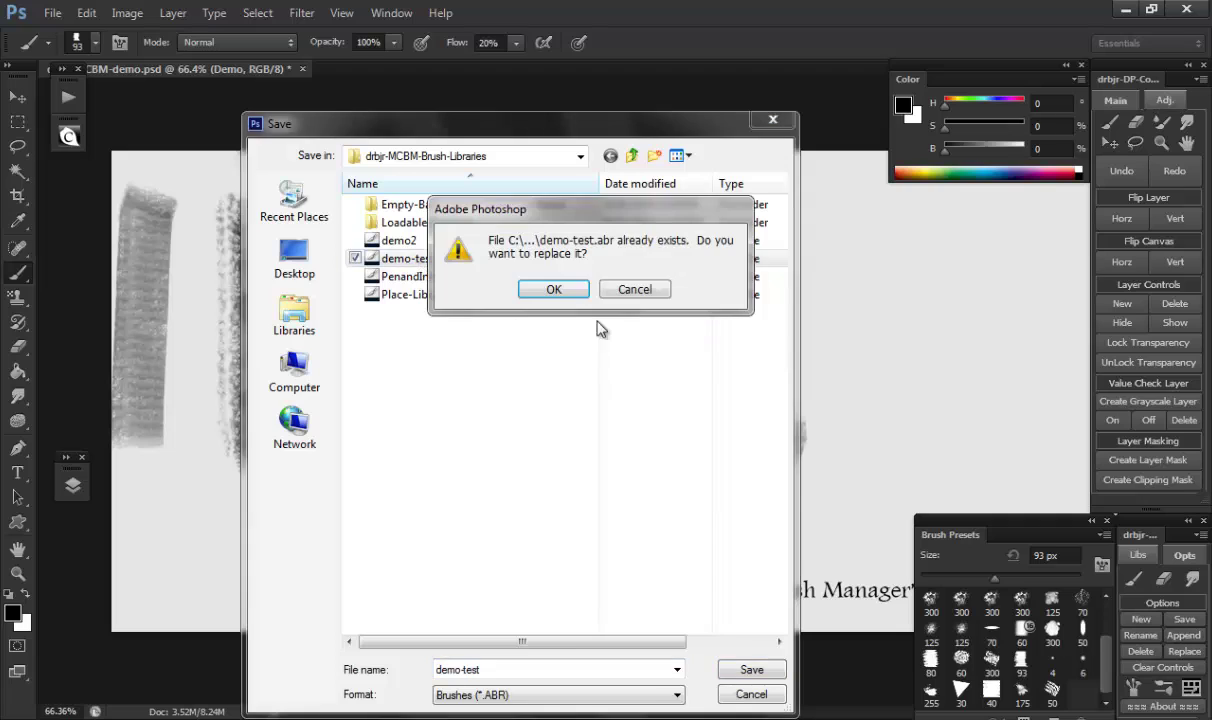
click(555, 290)
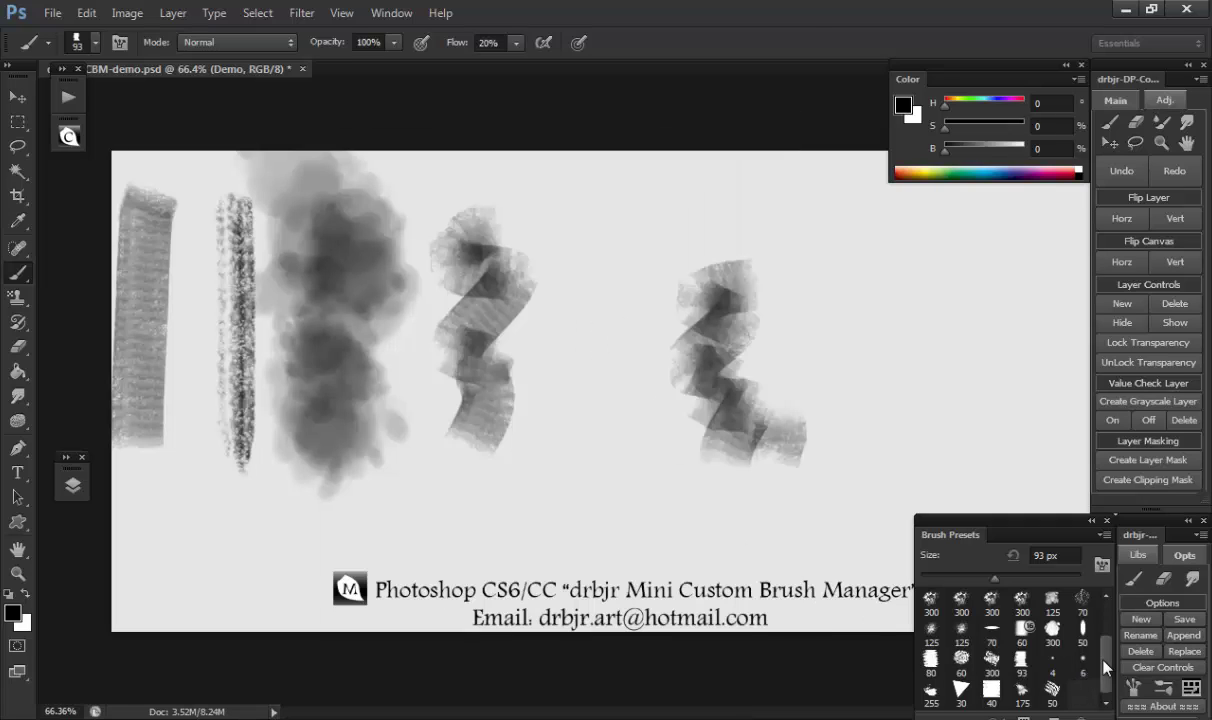
Step: Switch presets to a text list and delete the chalk-demo2 preset
click(1102, 537)
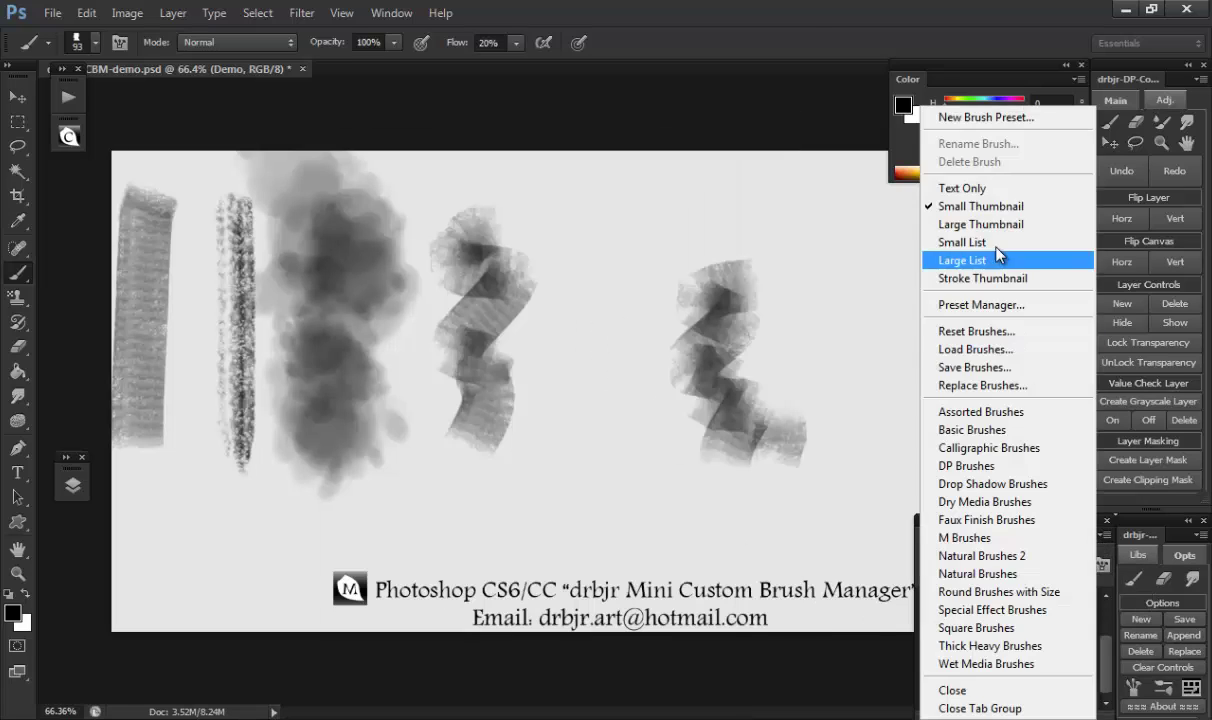
click(990, 189)
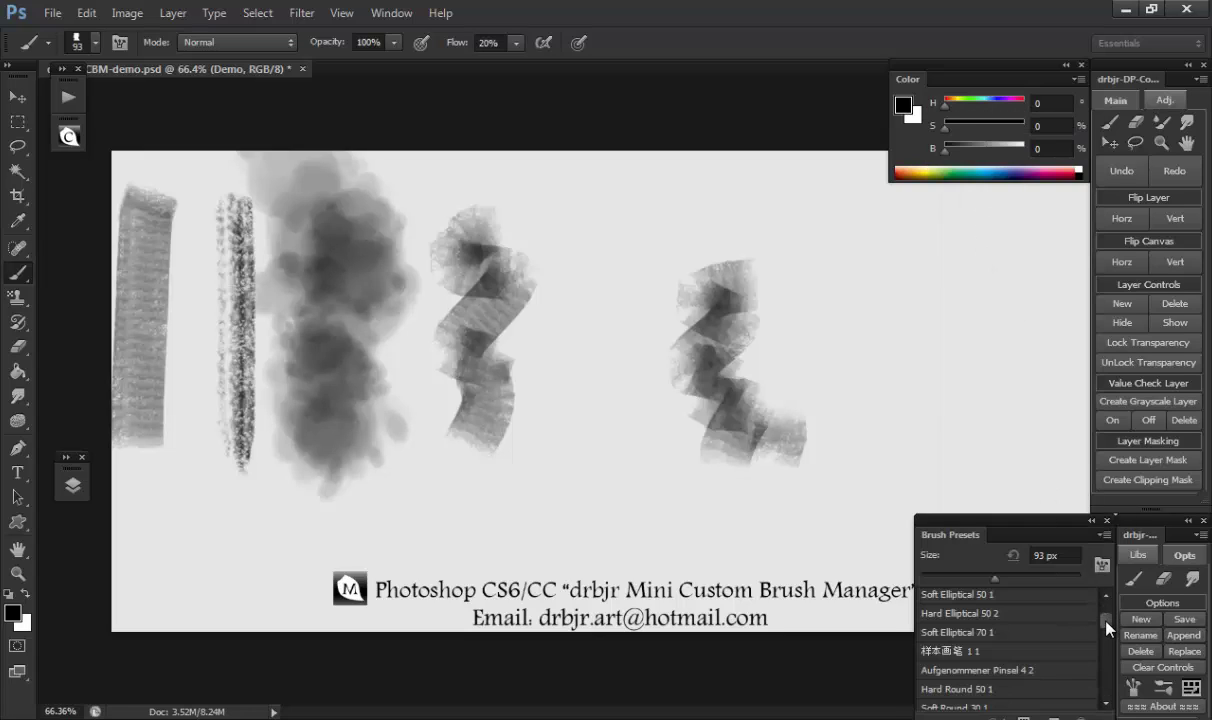
scroll(1045, 600, down, 5)
scroll(1104, 655, down, 5)
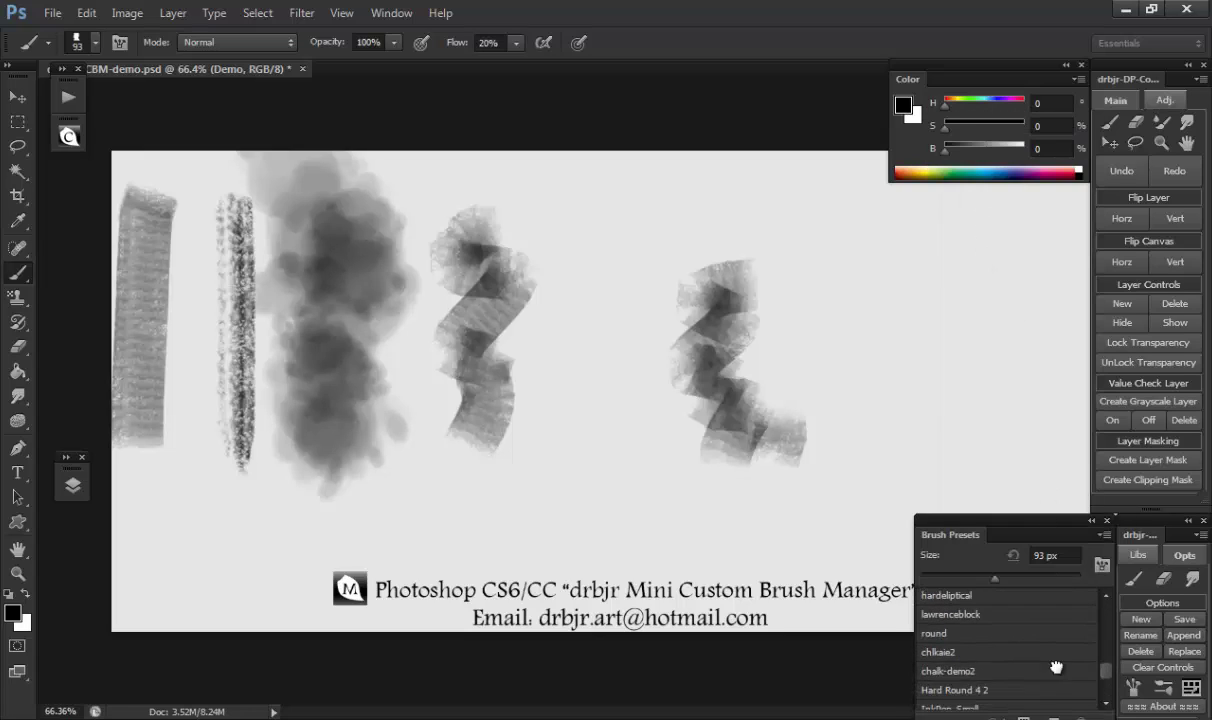
click(1135, 652)
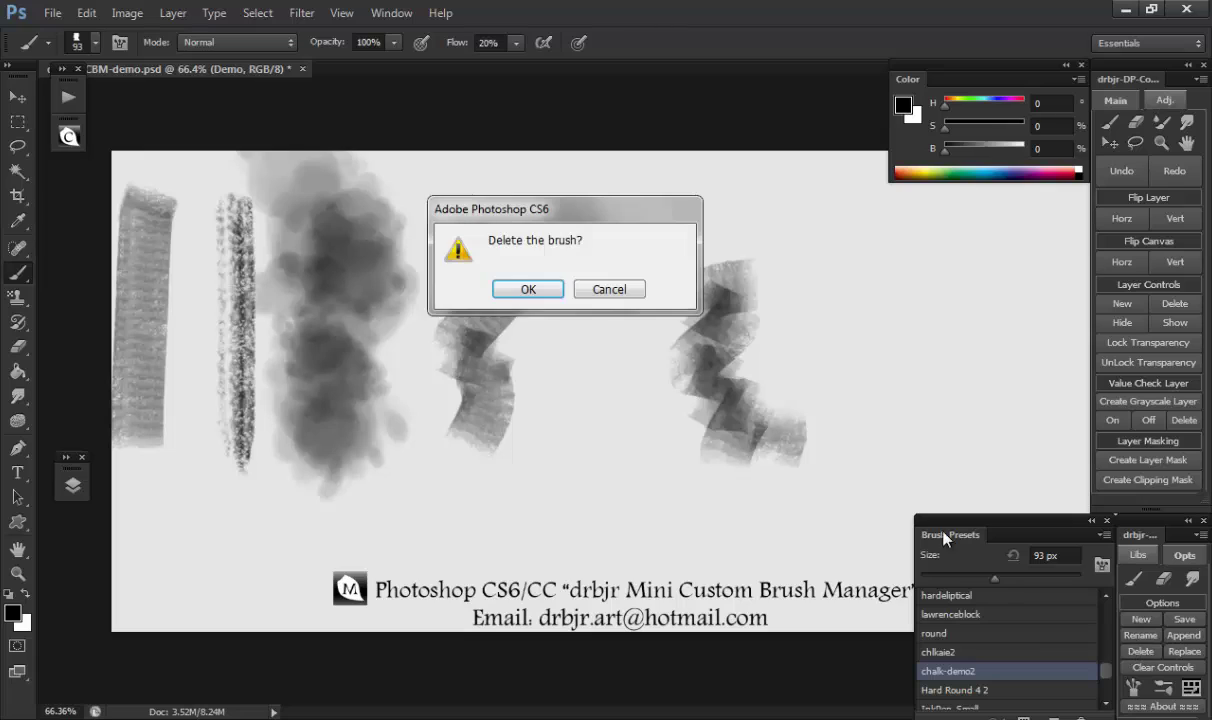
click(541, 289)
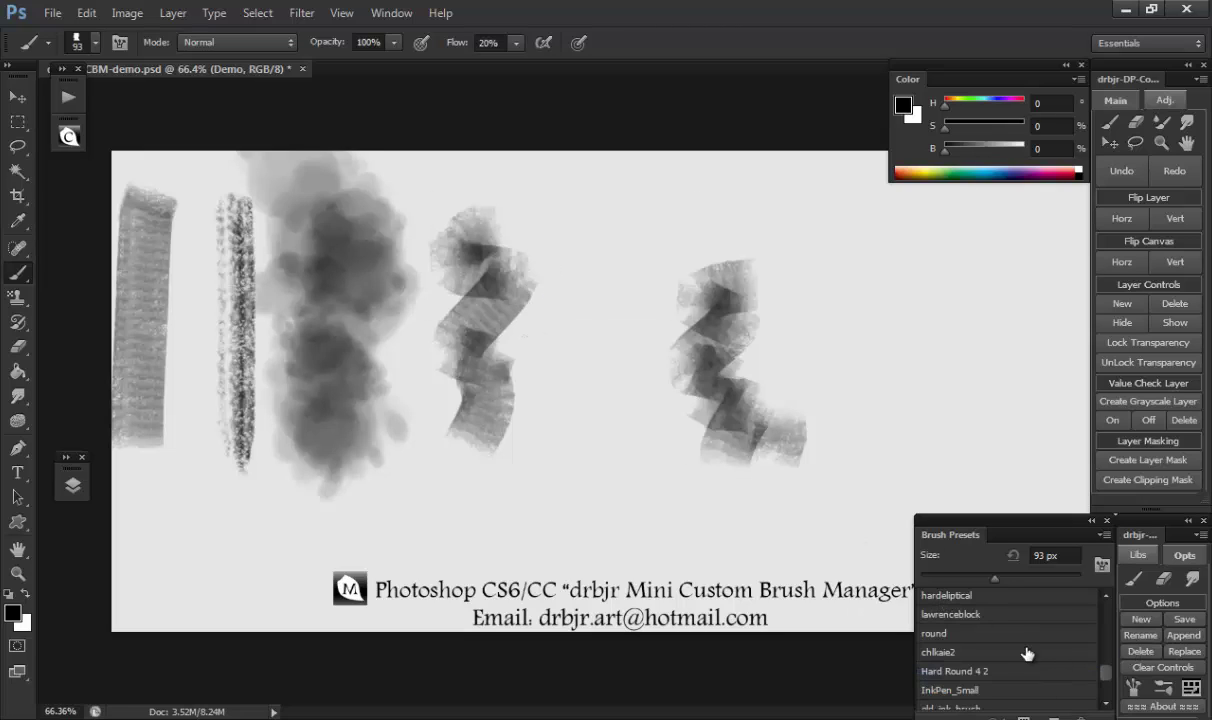
Step: Save the updated brush set over demo-test.abr again
click(1184, 619)
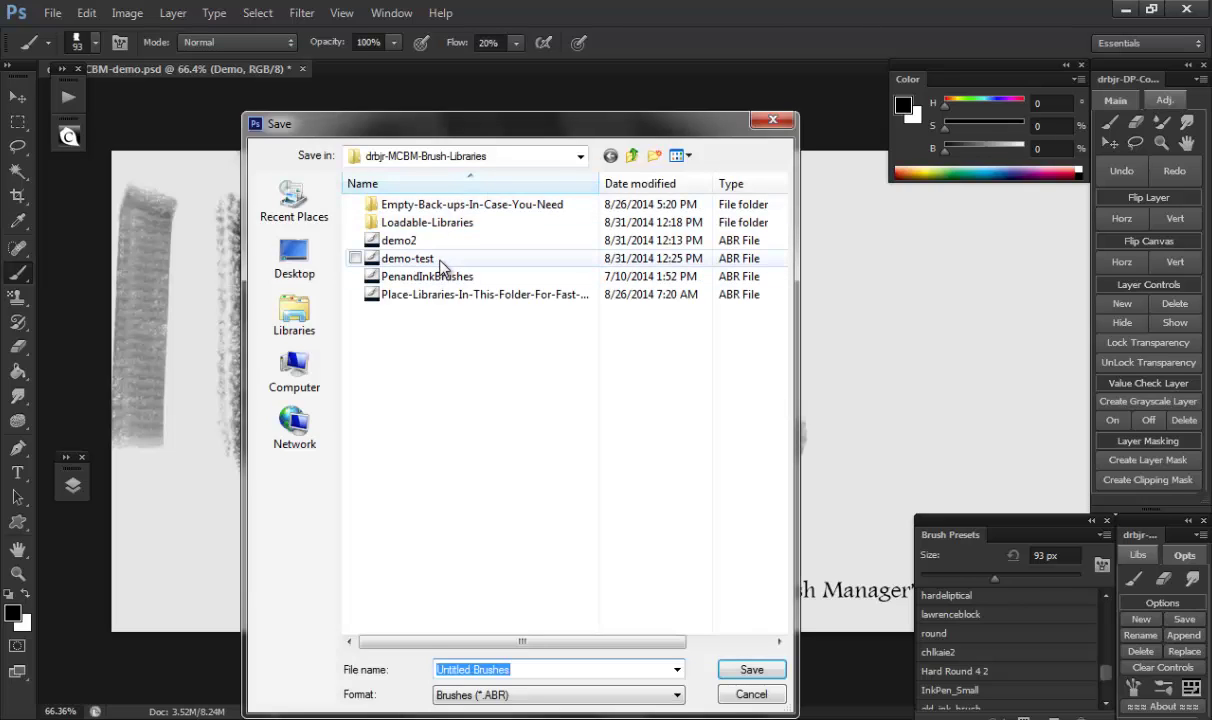
double_click(440, 260)
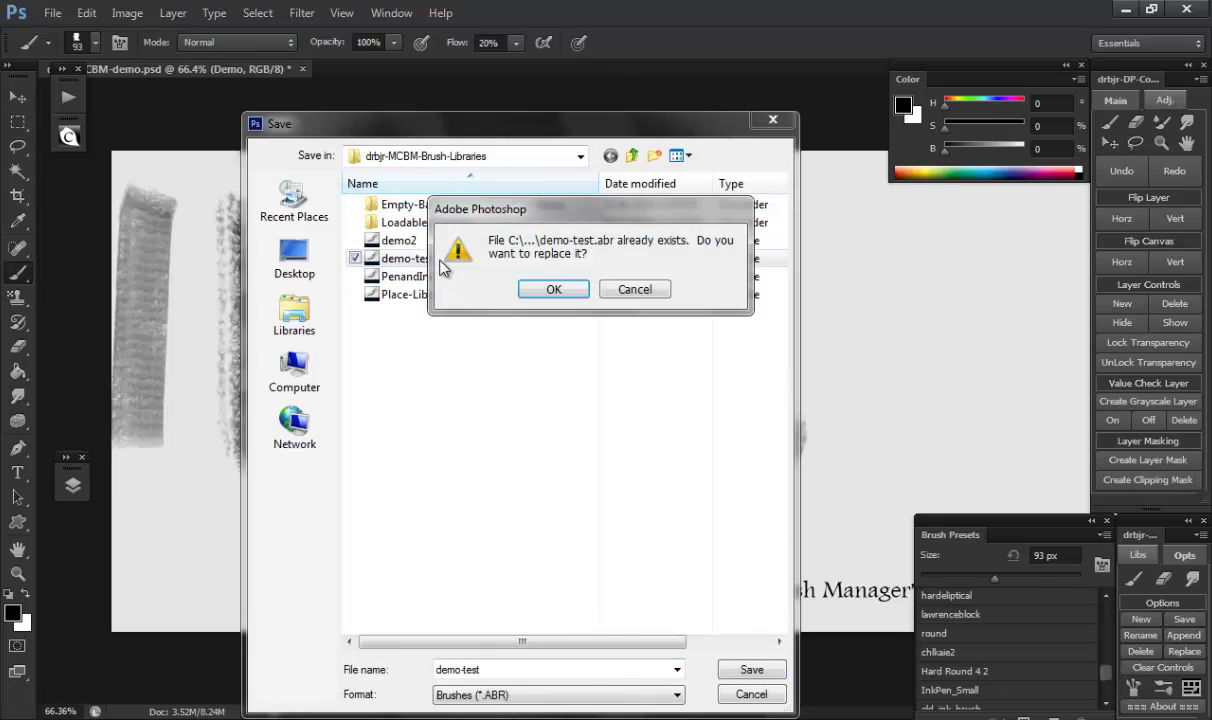
click(553, 290)
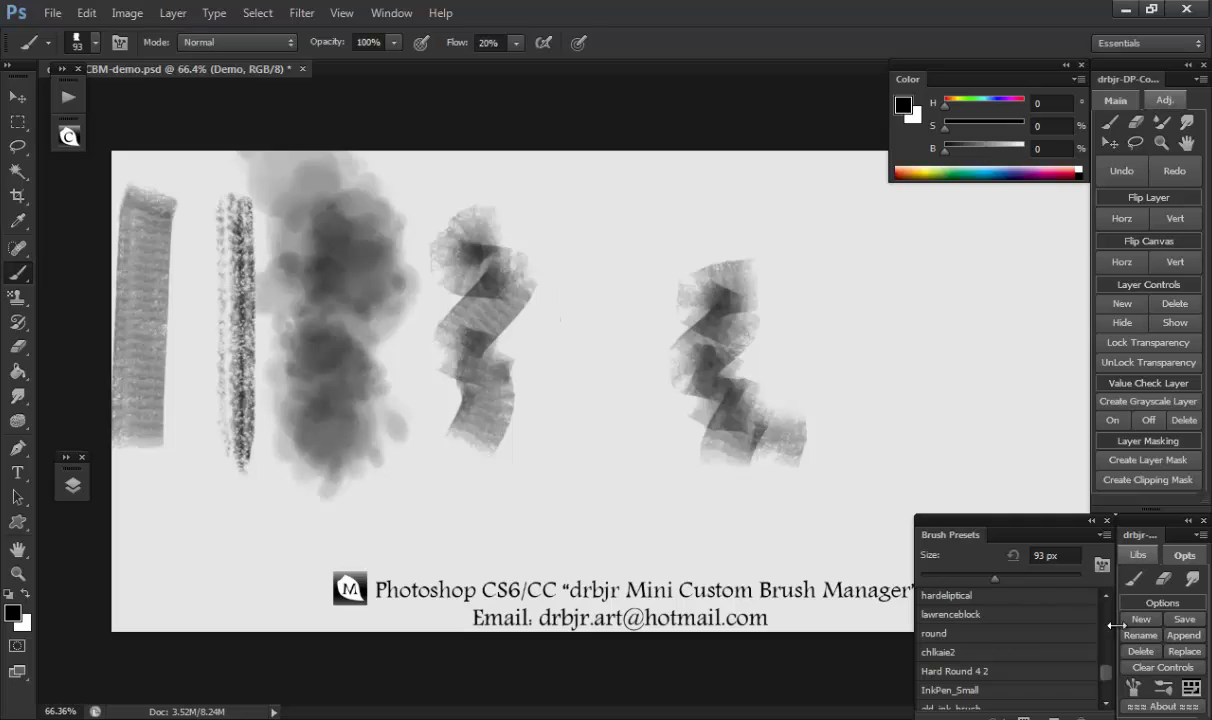
Step: Show the manager's library list and display presets as large thumbnails
click(1144, 565)
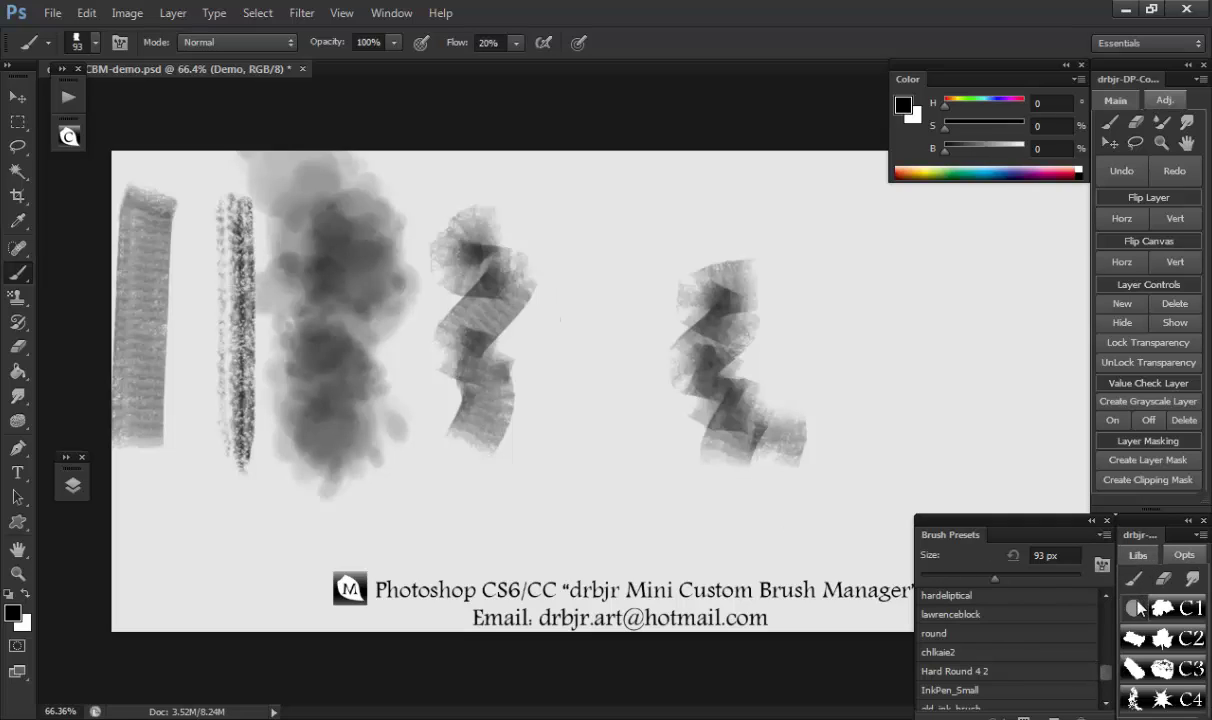
scroll(1097, 612, up, 2)
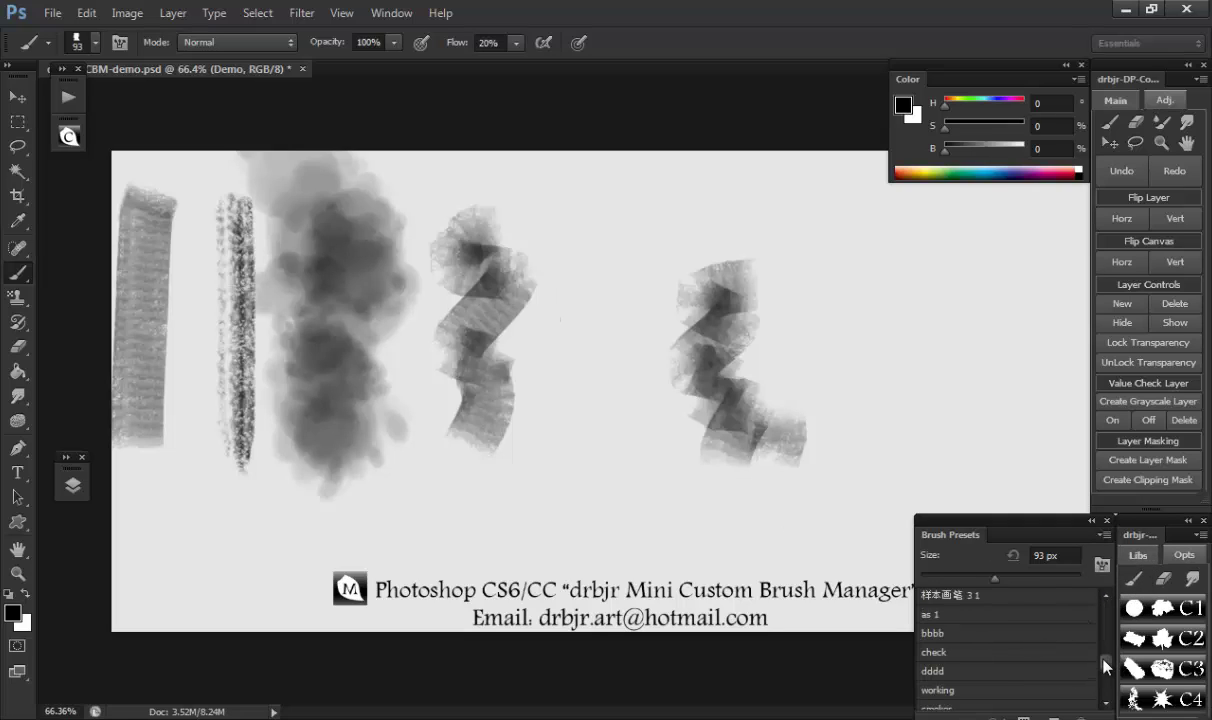
scroll(1100, 640, up, 5)
click(1105, 535)
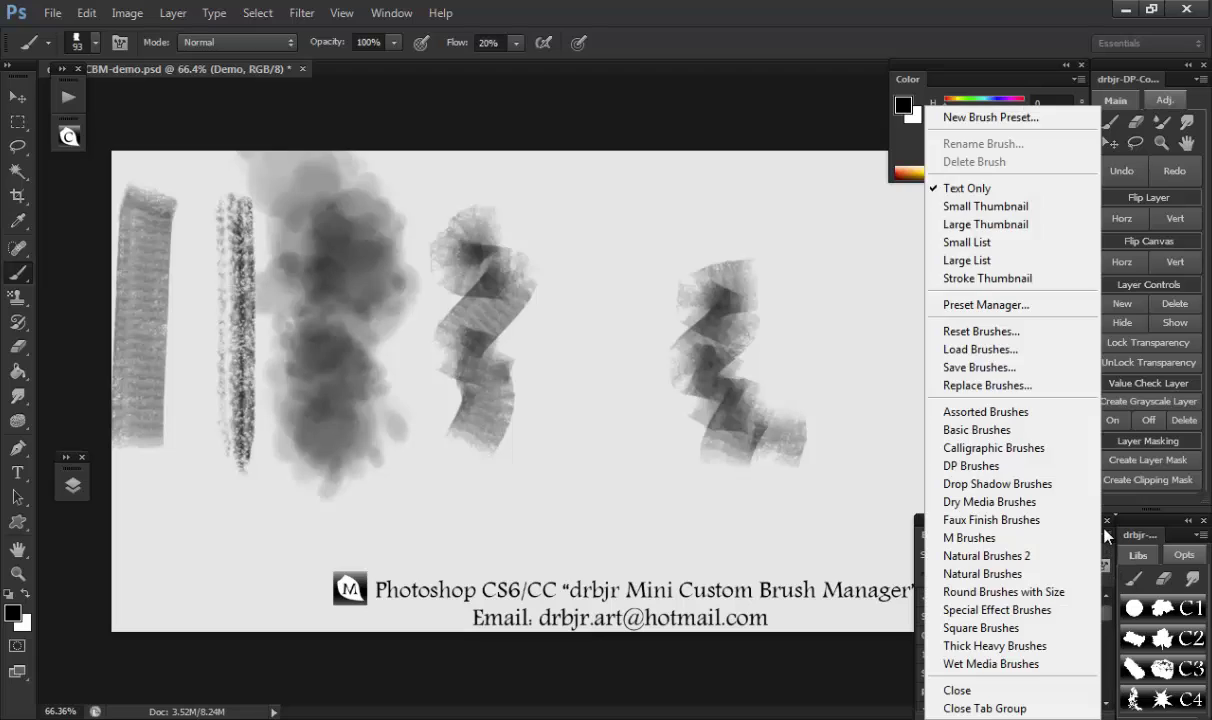
click(985, 224)
scroll(1110, 657, down, 2)
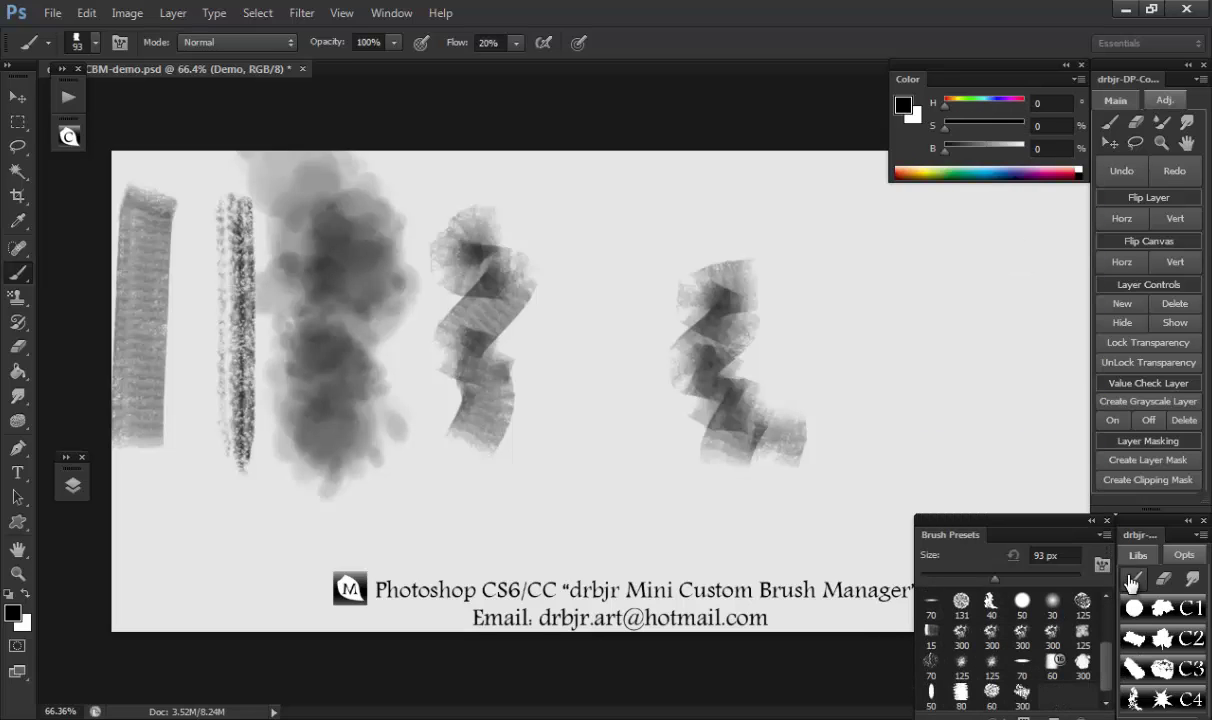
scroll(1045, 620, up, 2)
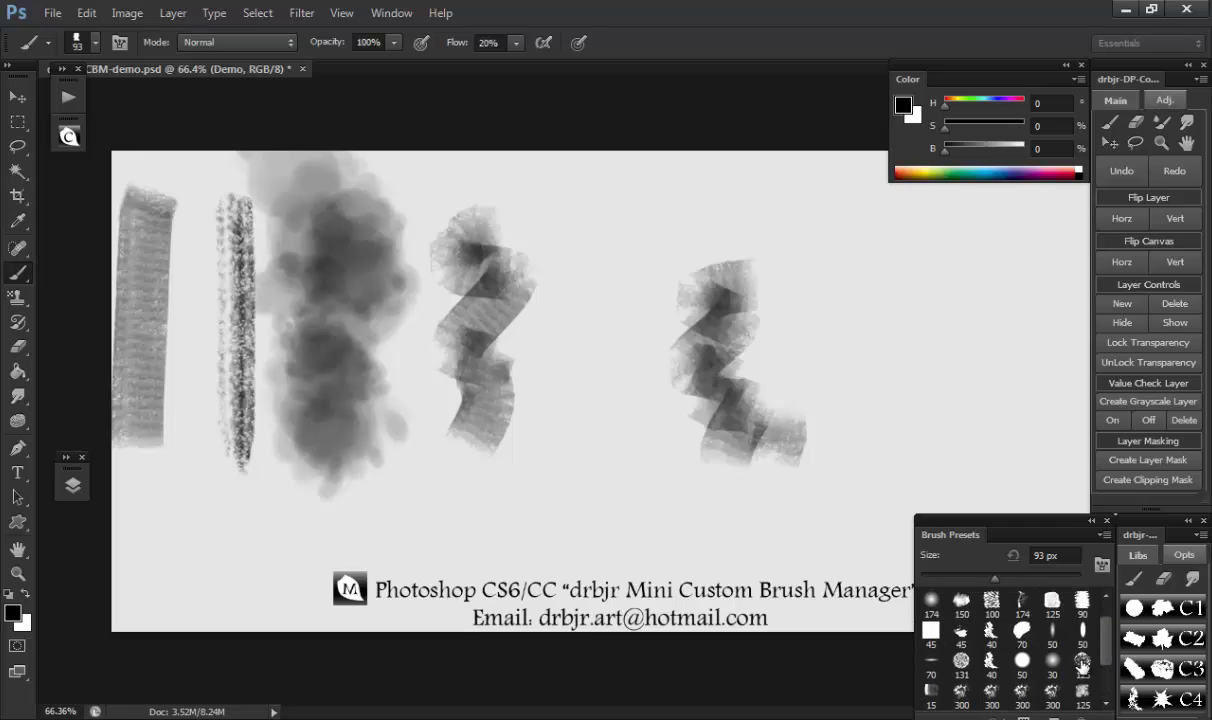
Step: Paint a wavy stroke with the 174 px preset, then load the C3 library
click(1021, 603)
mouse_move(808, 285)
mouse_down()
mouse_move(812, 350)
mouse_move(880, 420)
mouse_up()
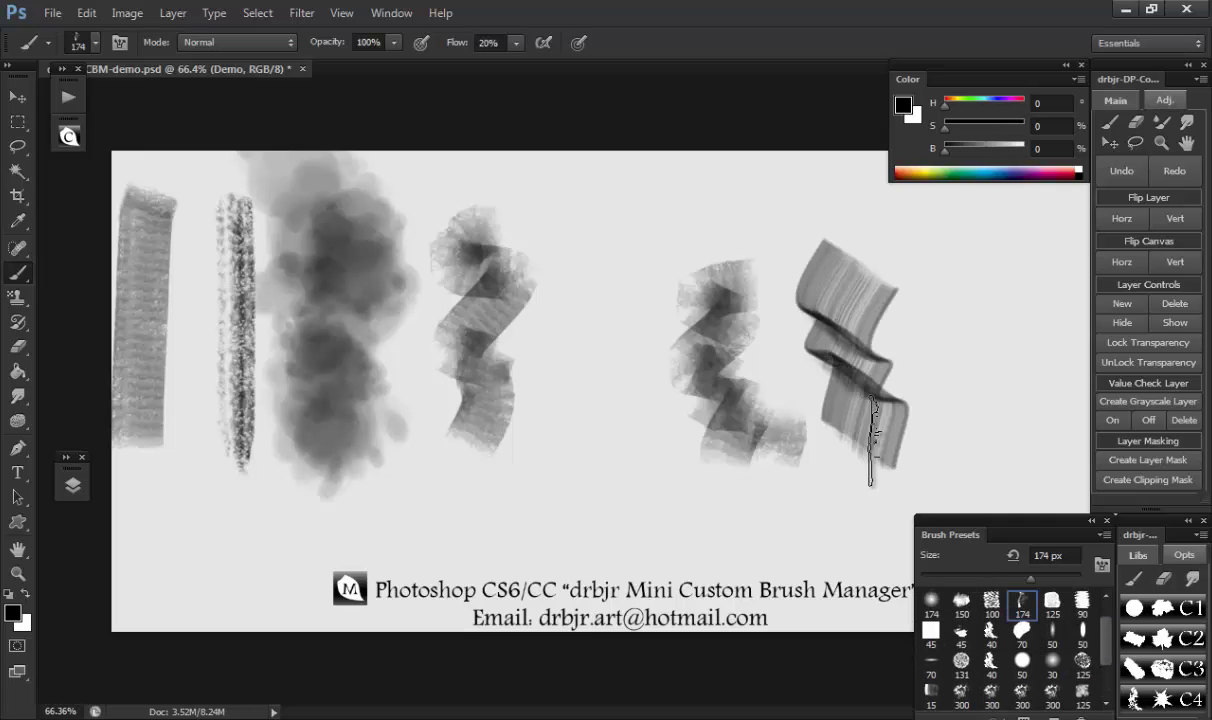
click(1141, 674)
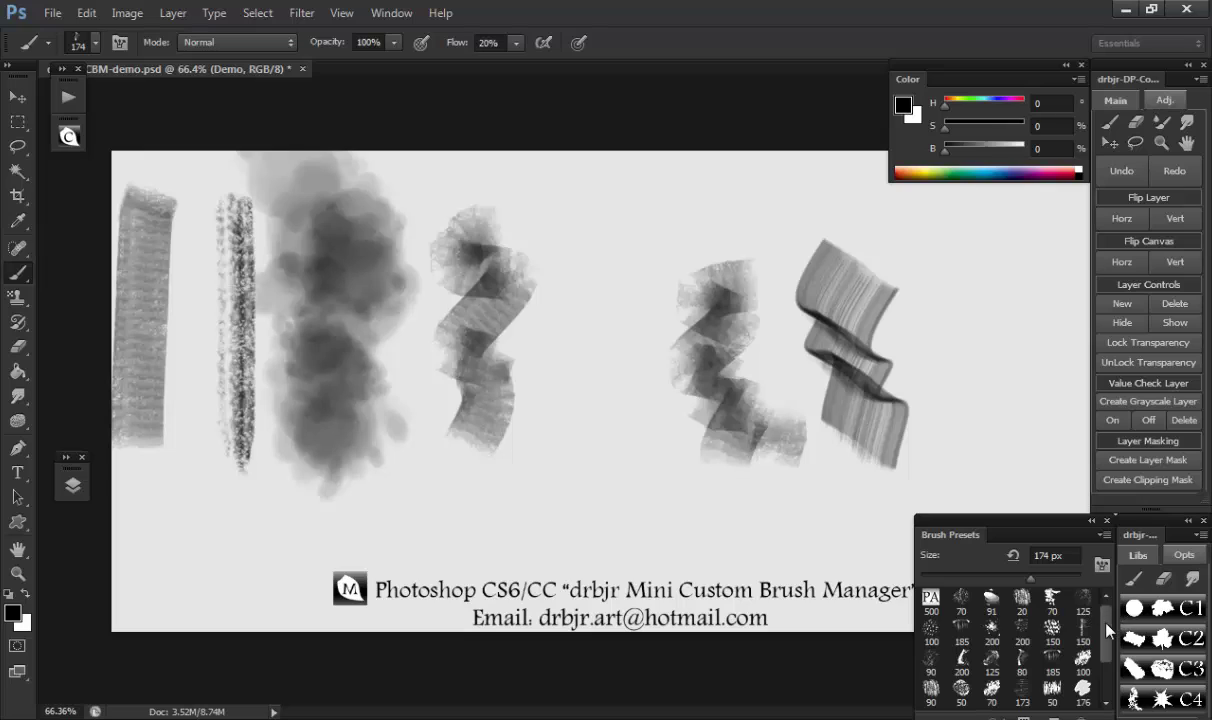
scroll(1105, 628, down, 3)
Step: Save the current 174 px brush as a new preset named painter-dem
click(1184, 555)
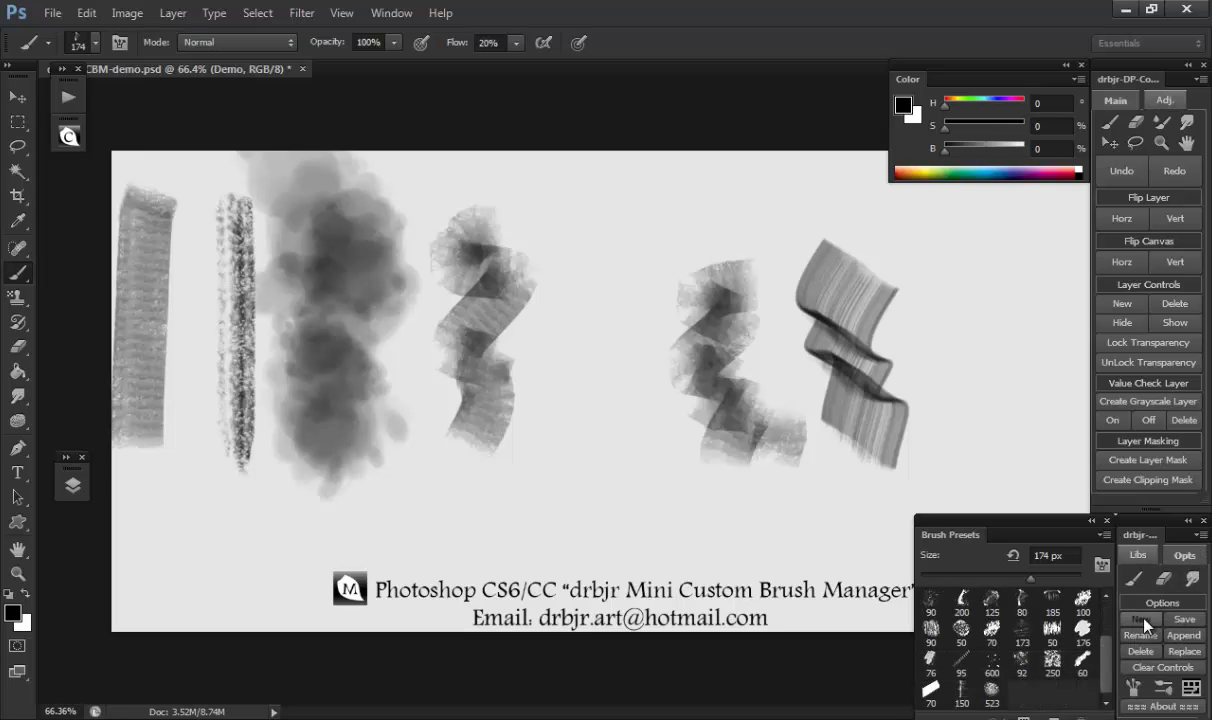
click(1144, 620)
text(painter-de)
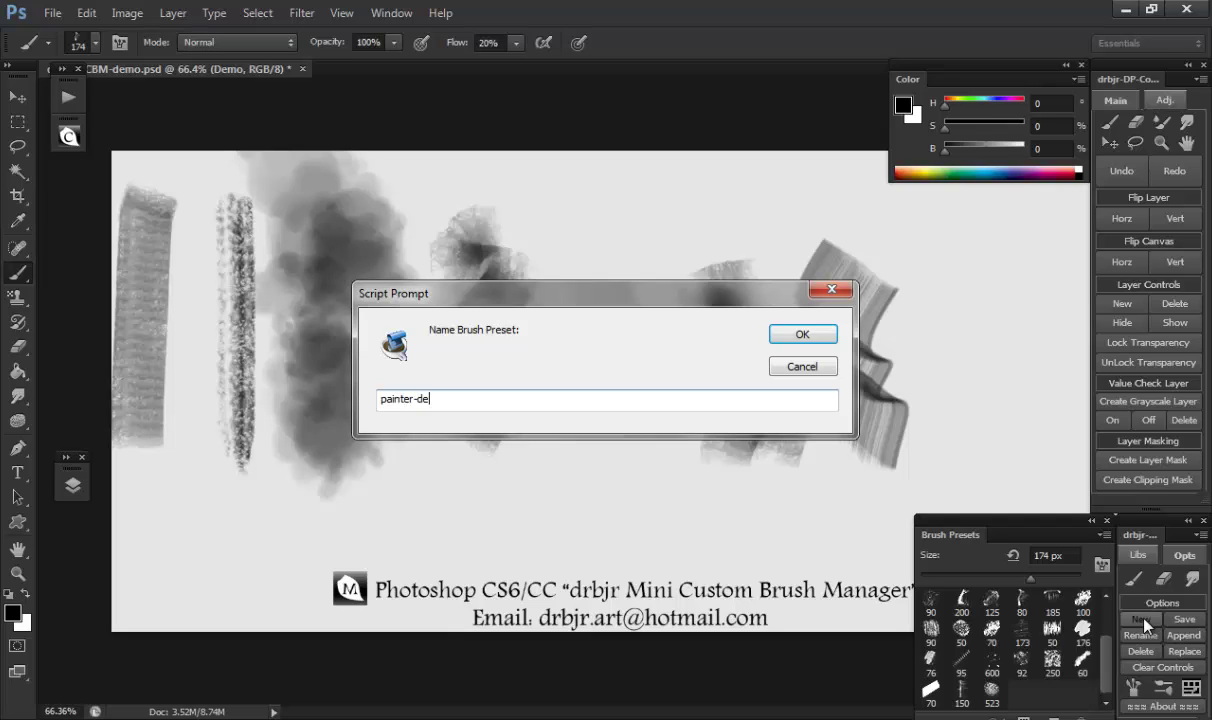
text(m)
key(Return)
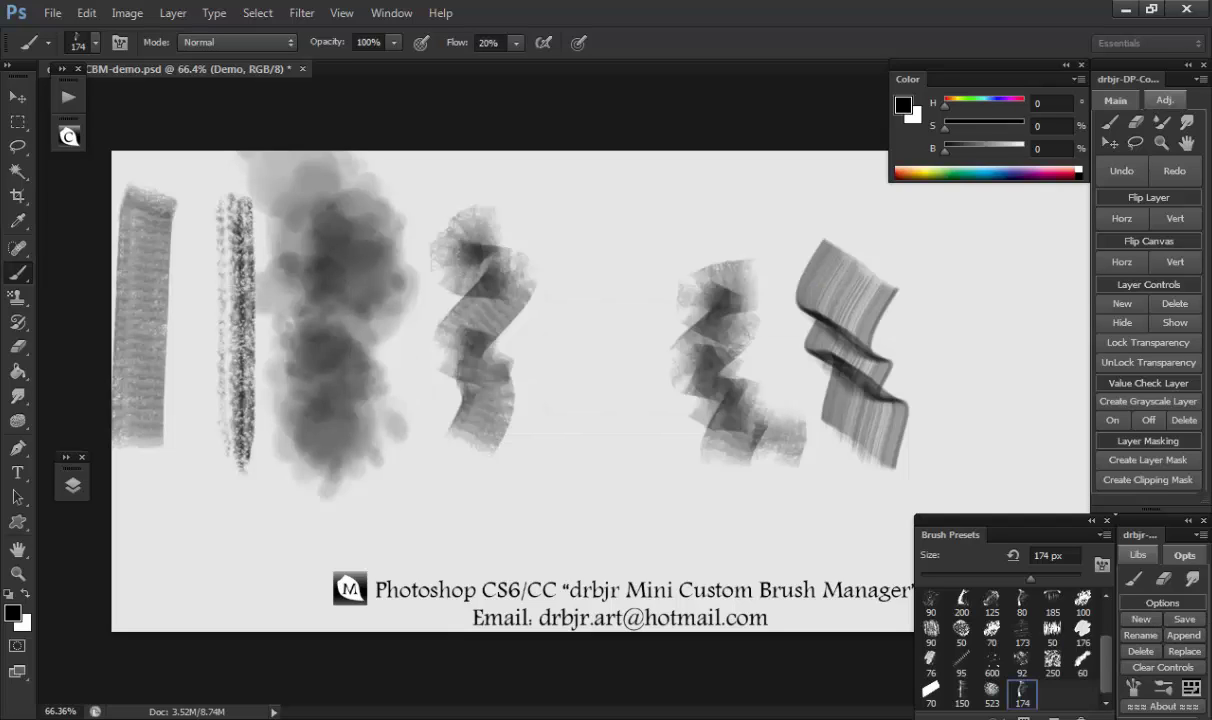
Step: Reselect the new 174 px preset after the PA 500 px one and list presets as text
scroll(1045, 620, up, 2)
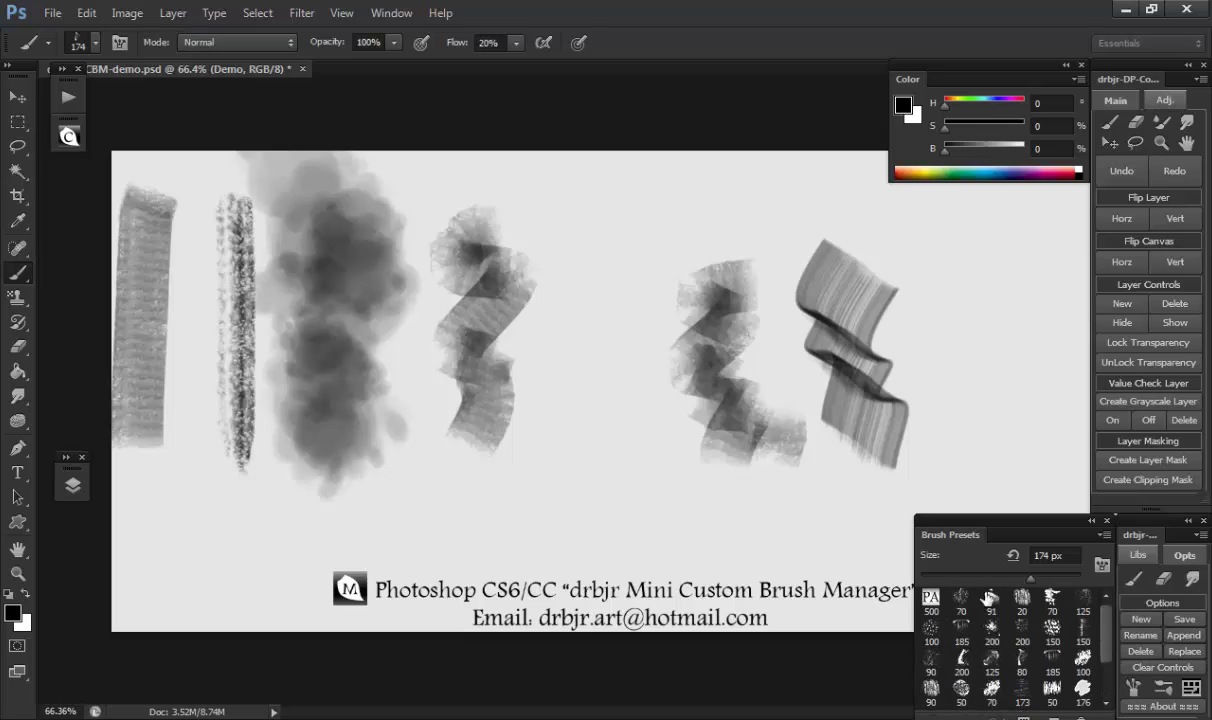
click(935, 600)
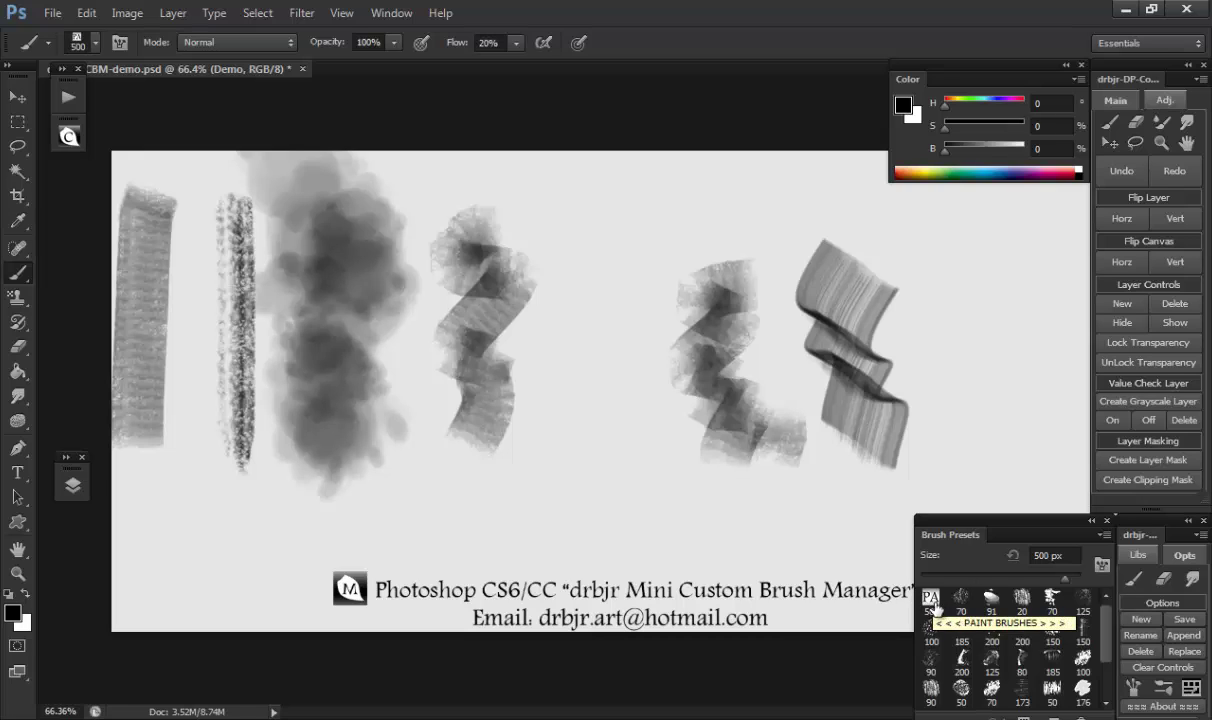
key(shift+period)
click(1104, 537)
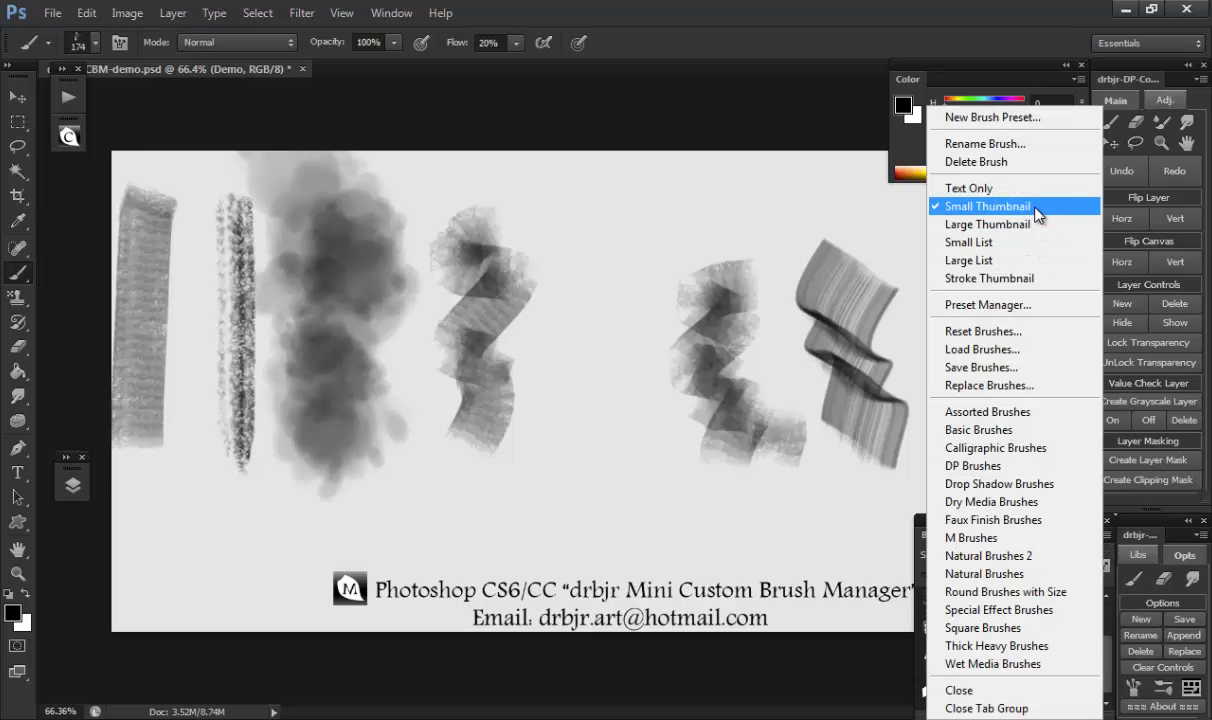
click(910, 178)
drag(1113, 624, 1107, 601)
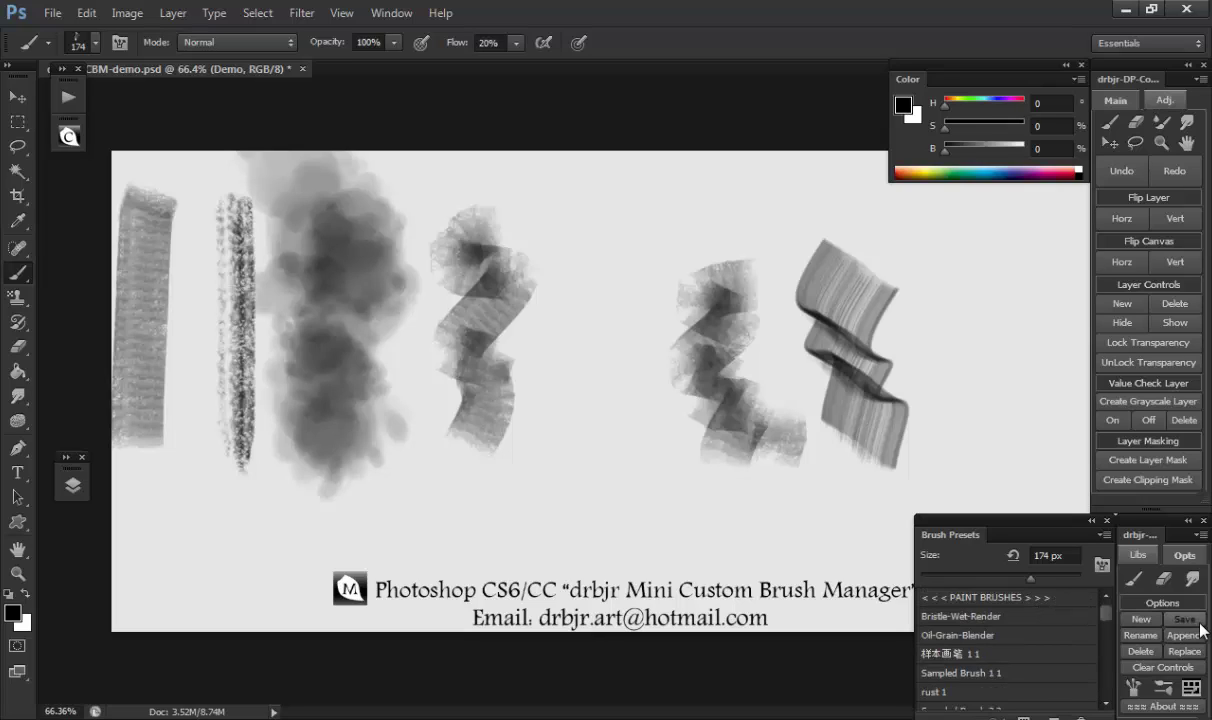
Step: Save the current brushes over Paint-Brushes.abr in Loadable-Libraries, confirming the overwrite
click(1134, 580)
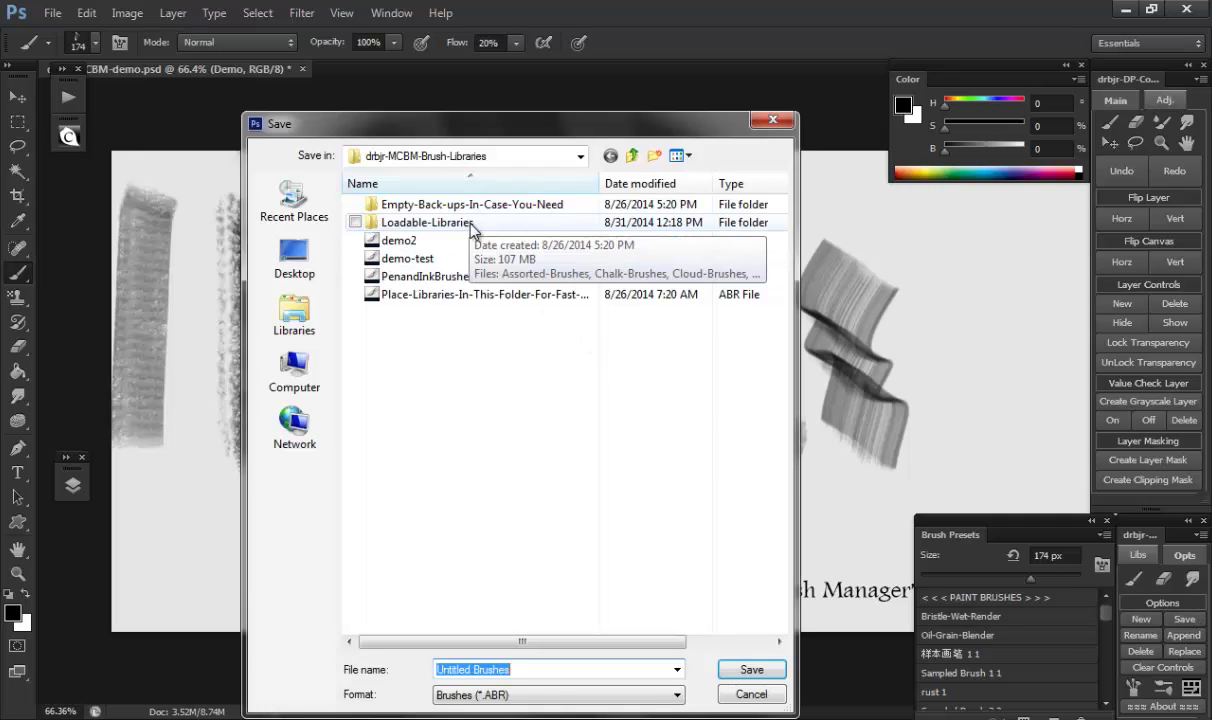
double_click(427, 222)
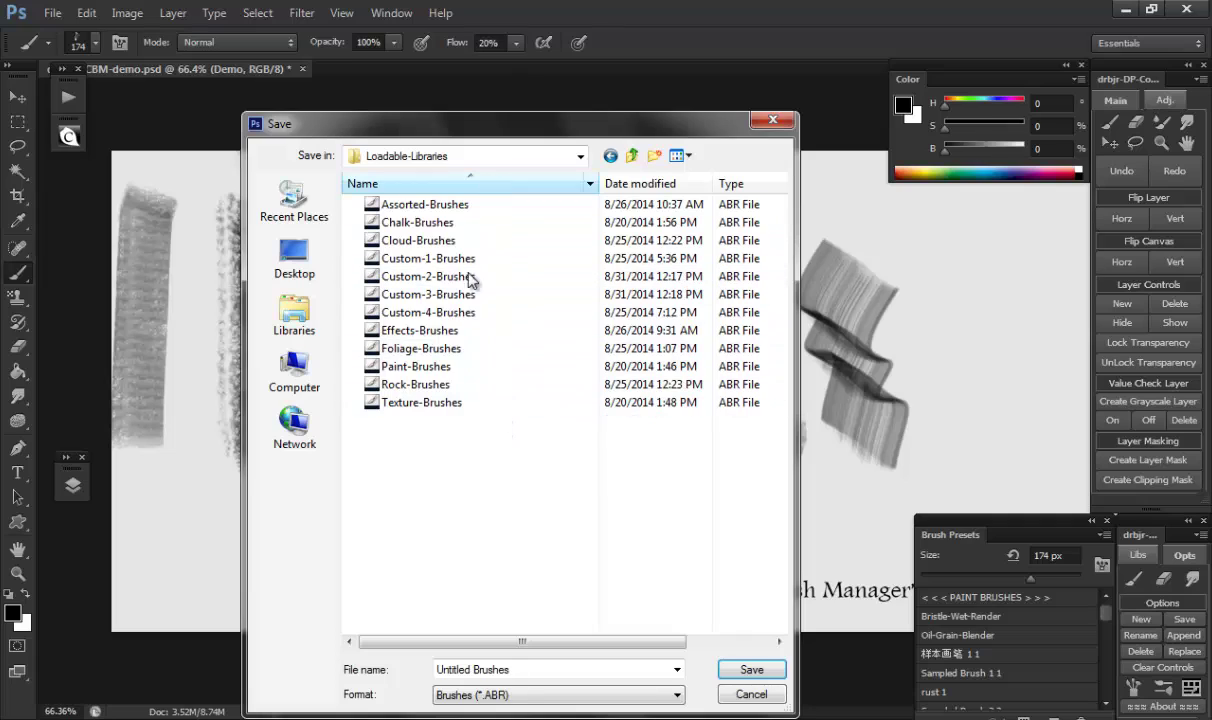
click(458, 371)
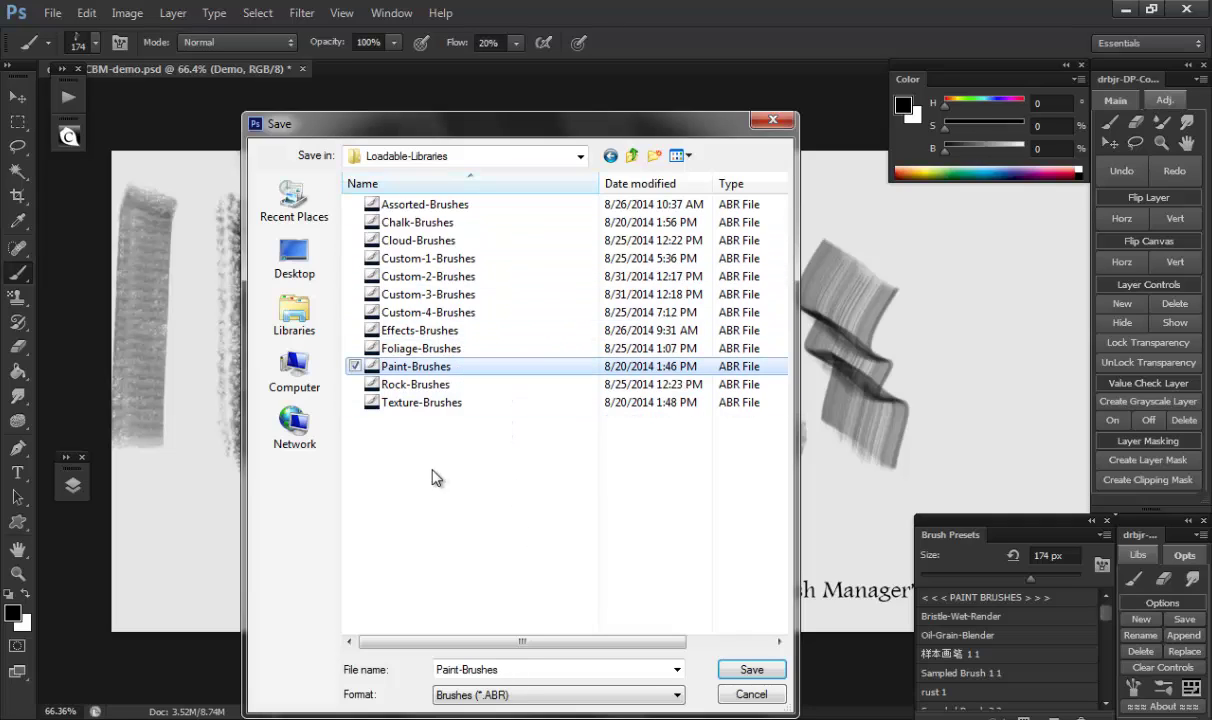
click(750, 672)
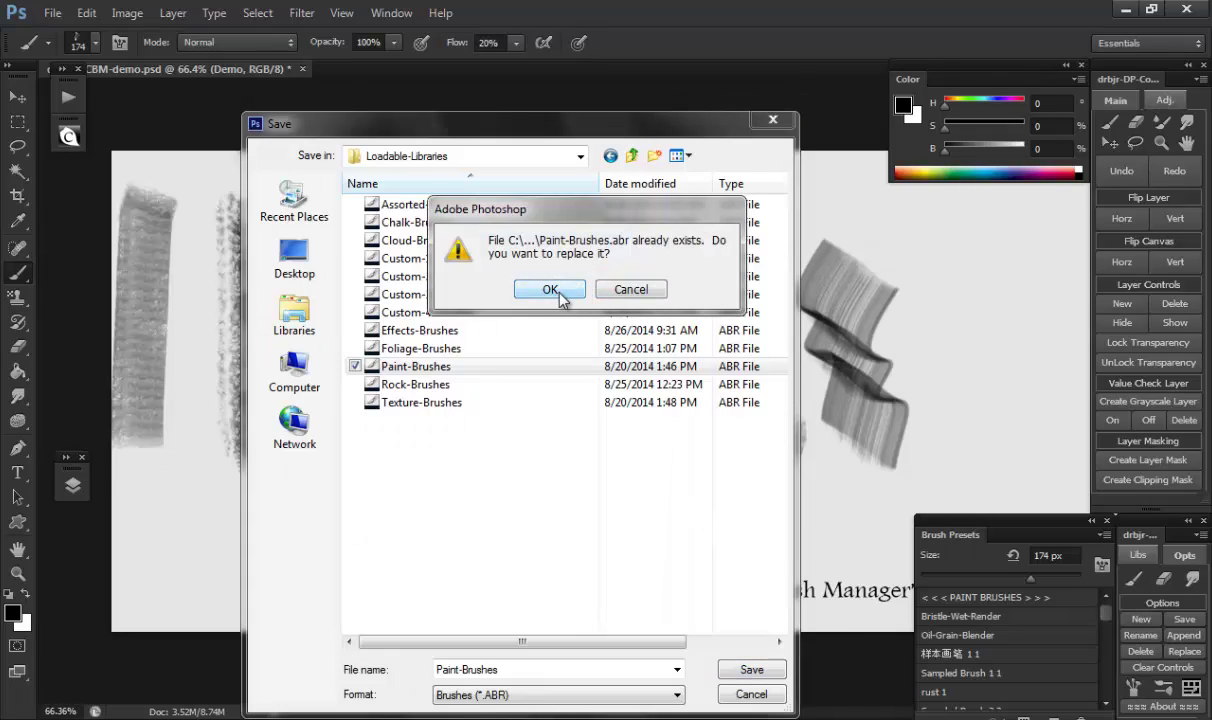
click(559, 293)
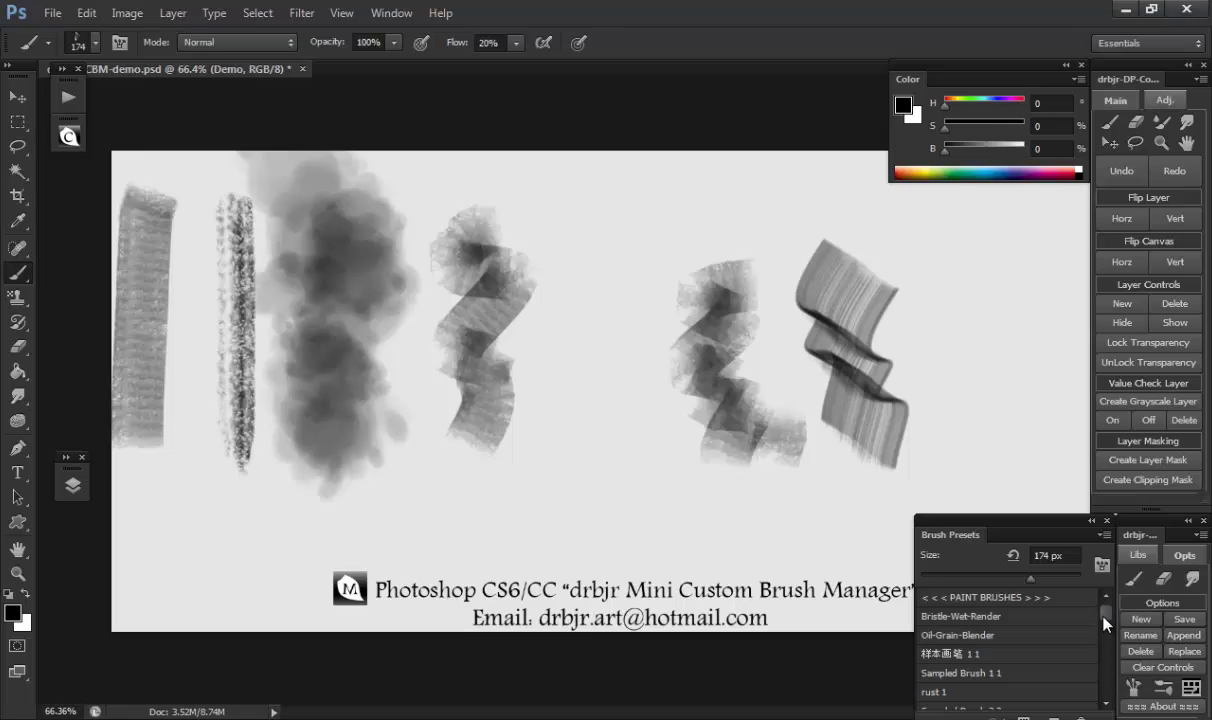
Step: Paint a second ribbon stroke beside the first and load the C3 painter brush library
scroll(1102, 704, down, 10)
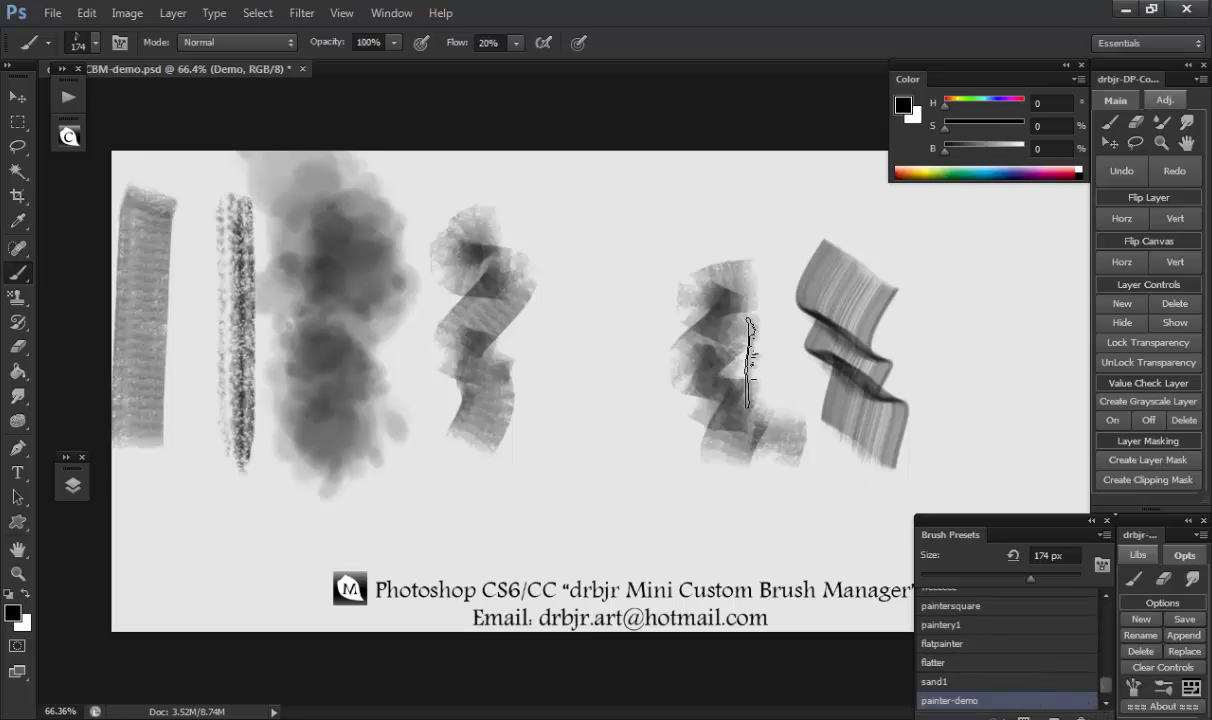
drag(910, 350, 975, 450)
click(1138, 555)
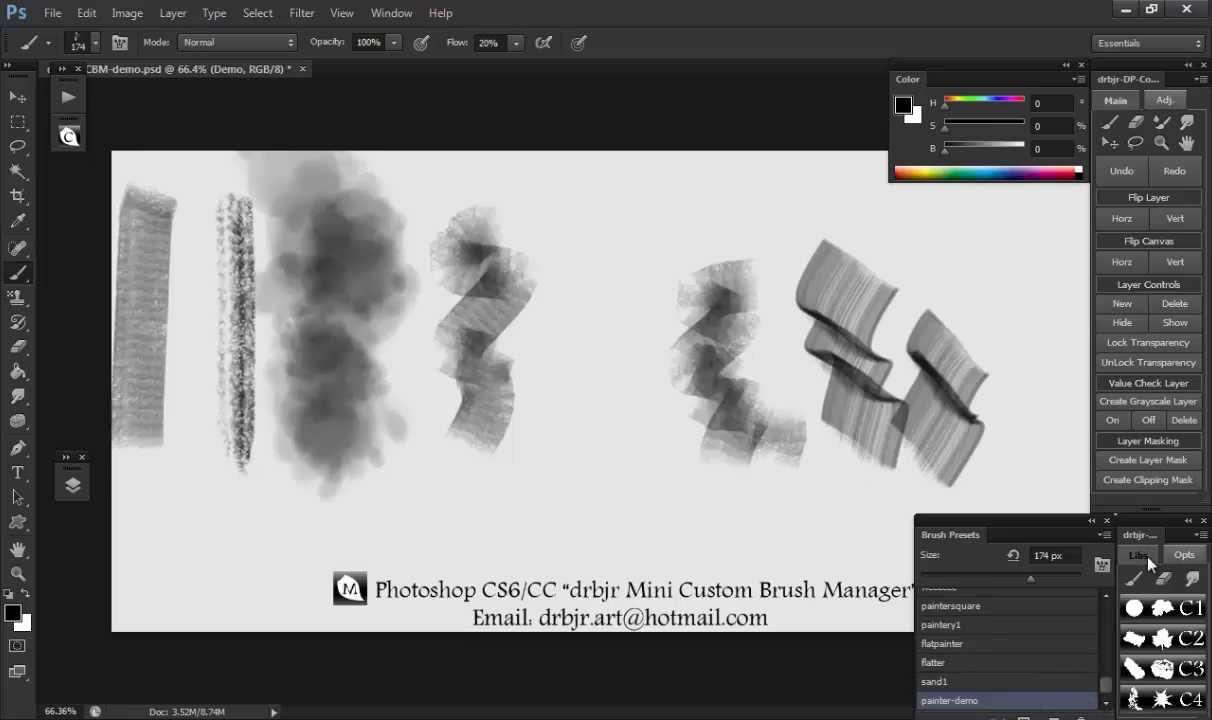
scroll(1104, 630, up, 2)
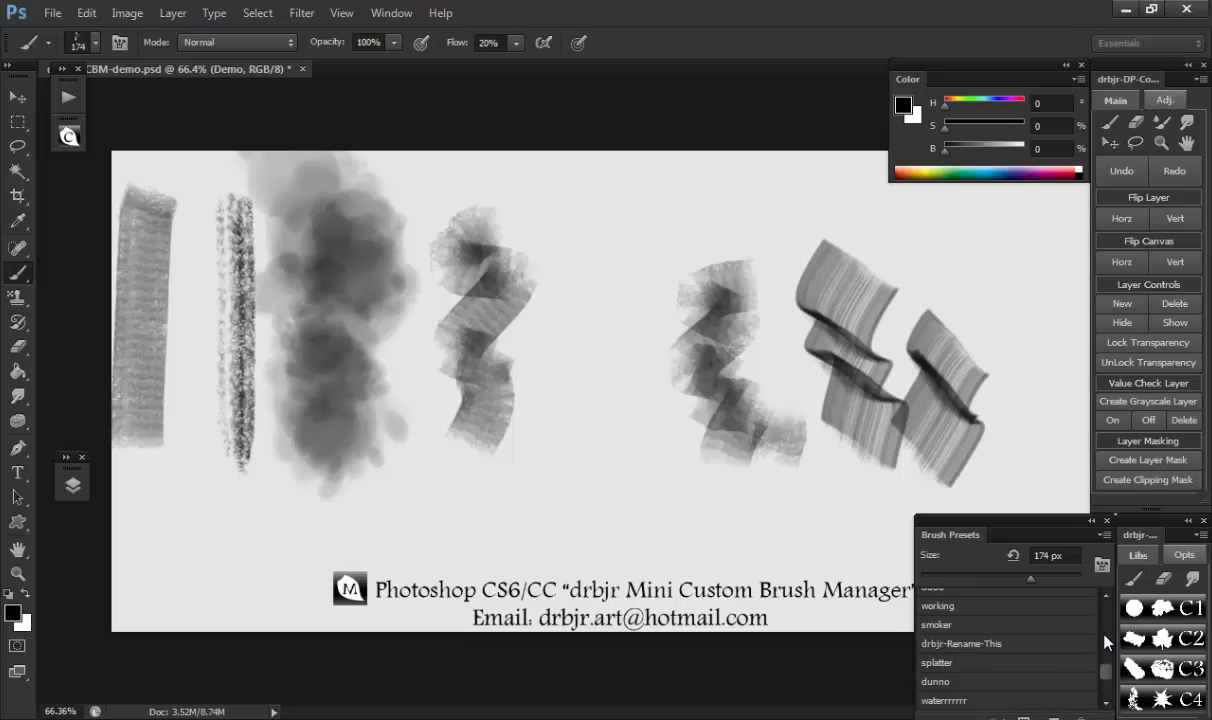
drag(1107, 676, 1116, 592)
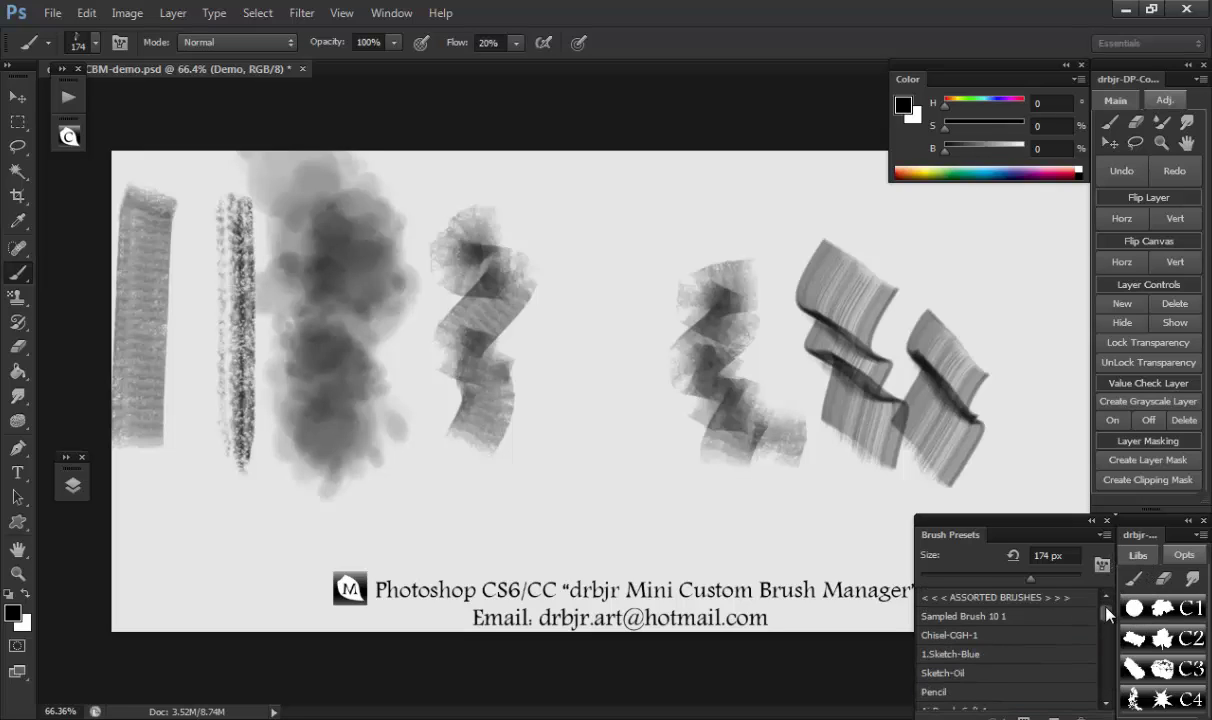
scroll(1046, 574, down, 10)
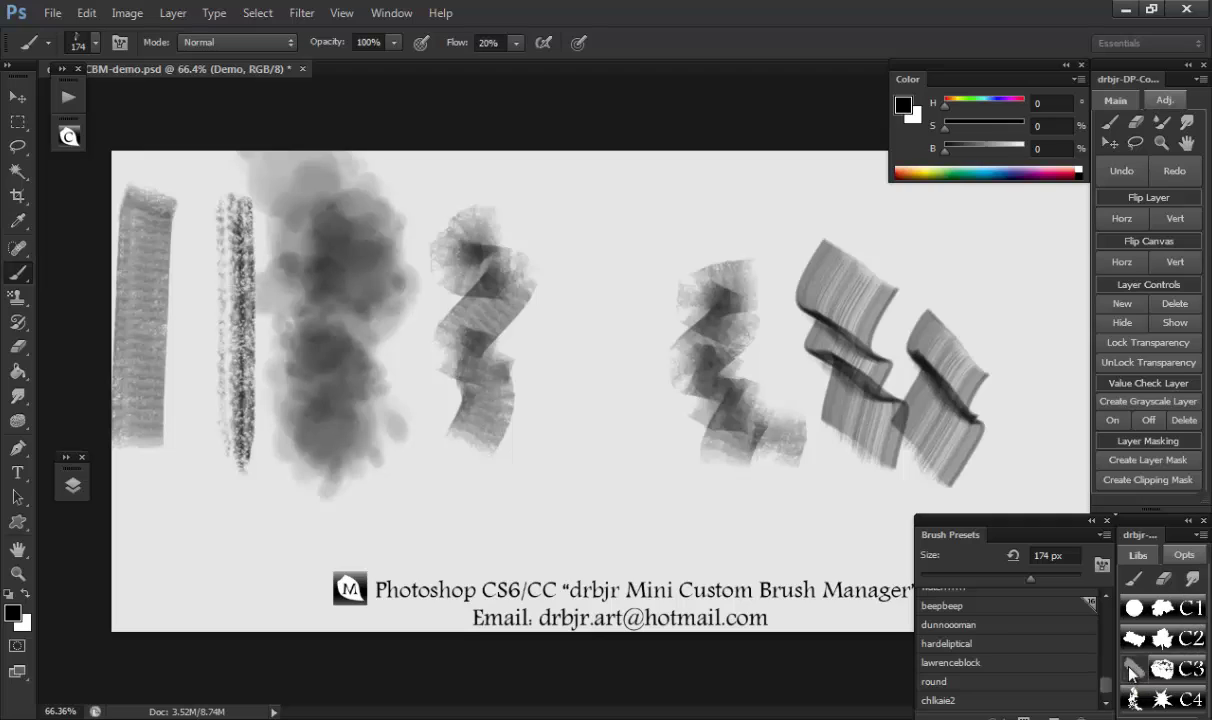
click(1127, 670)
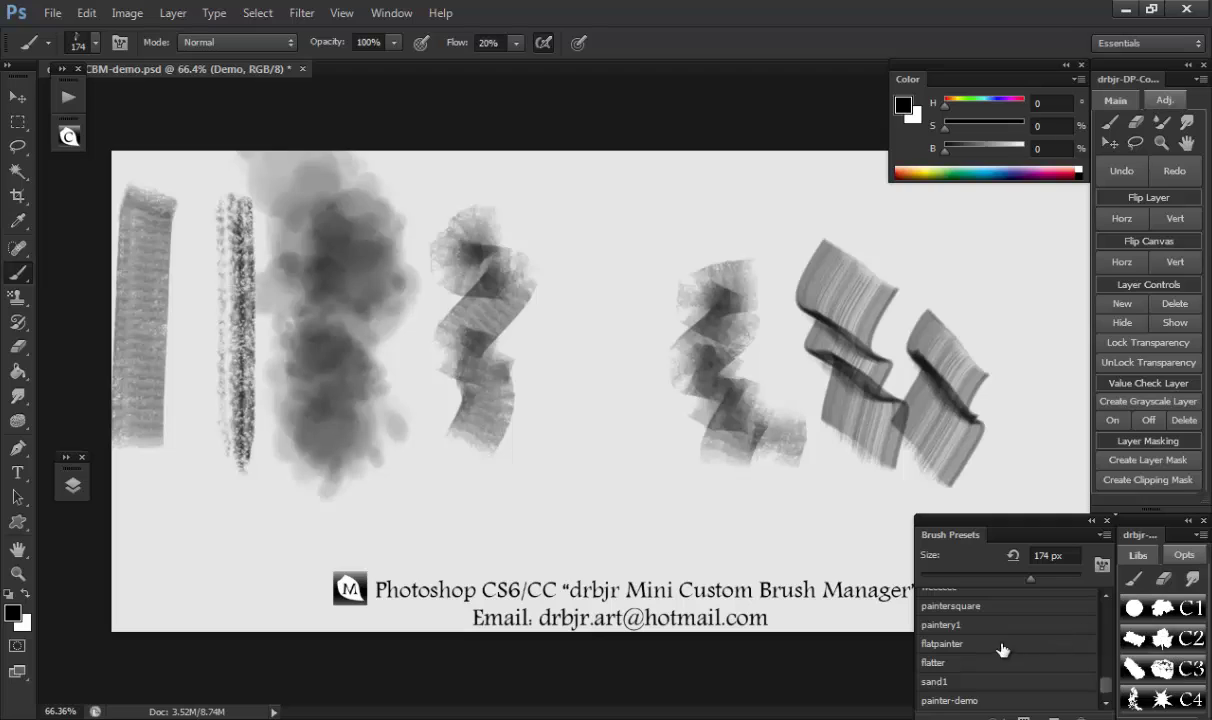
Step: Replace the brush presets with the saved Paint-Brushes library
click(1183, 563)
click(1184, 651)
click(829, 456)
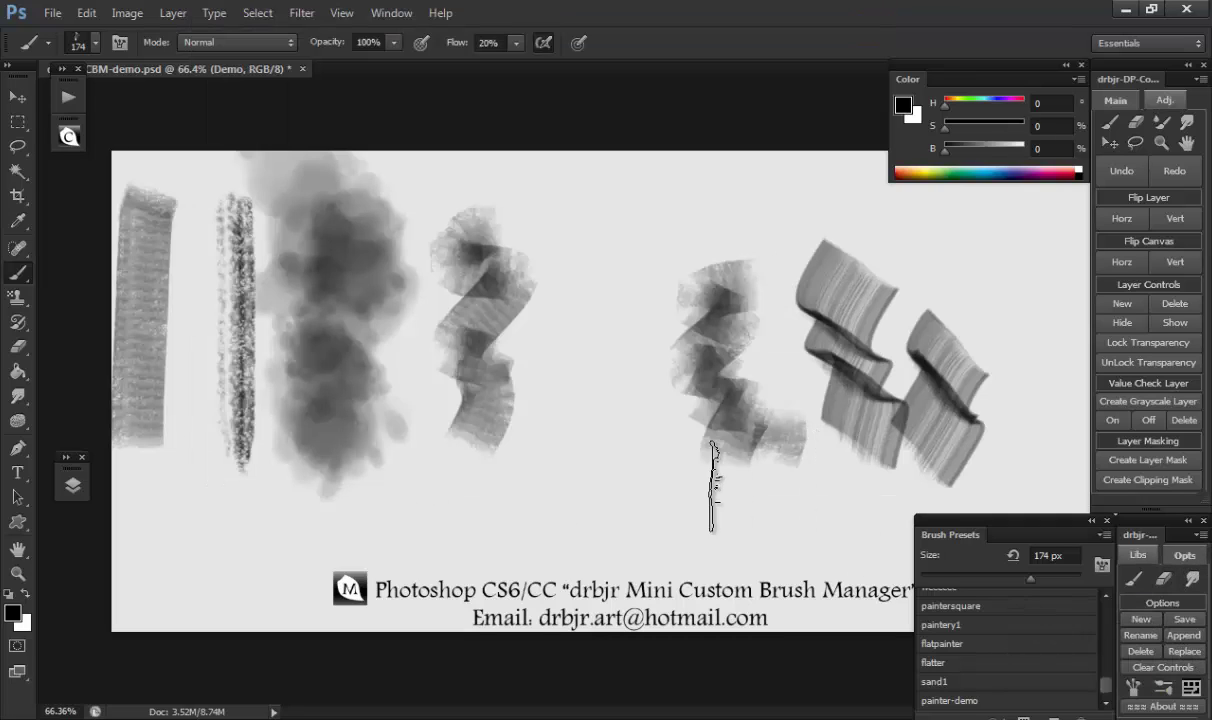
mouse_move(1105, 680)
mouse_down()
mouse_move(1042, 570)
mouse_move(1105, 694)
mouse_move(1099, 597)
mouse_up()
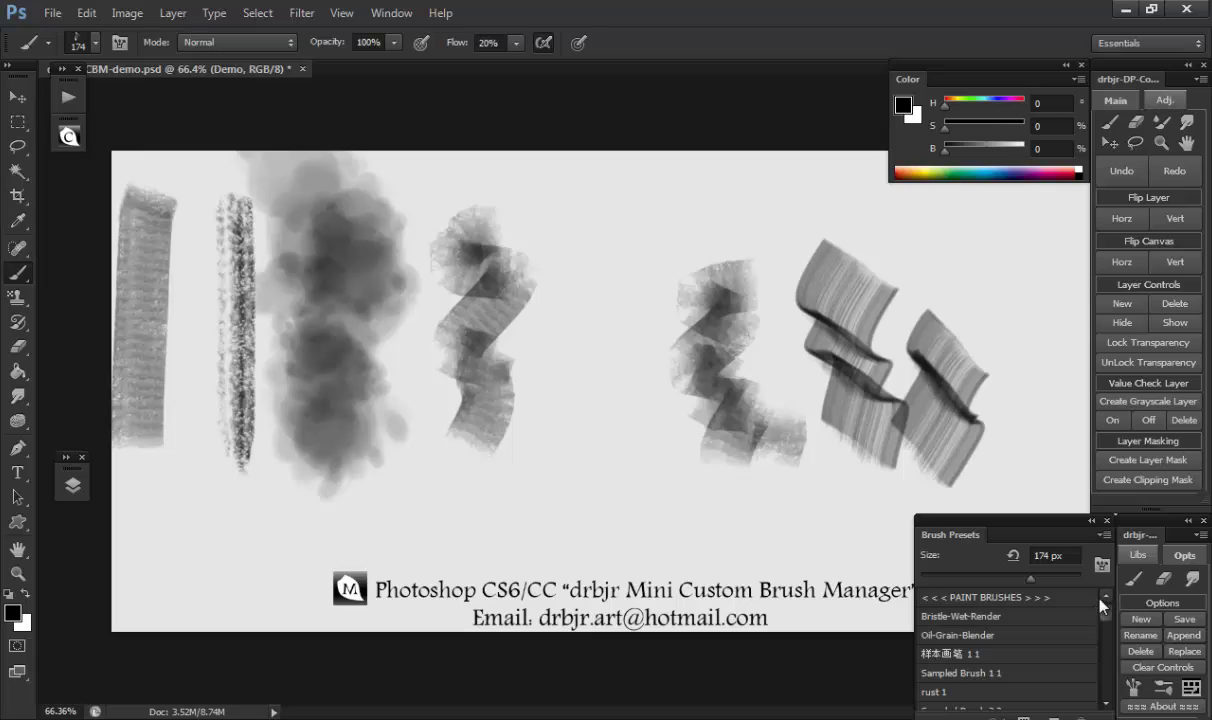
Step: Enable Color Dynamics and Transfer, then paint five dark test strokes on the canvas
click(1134, 688)
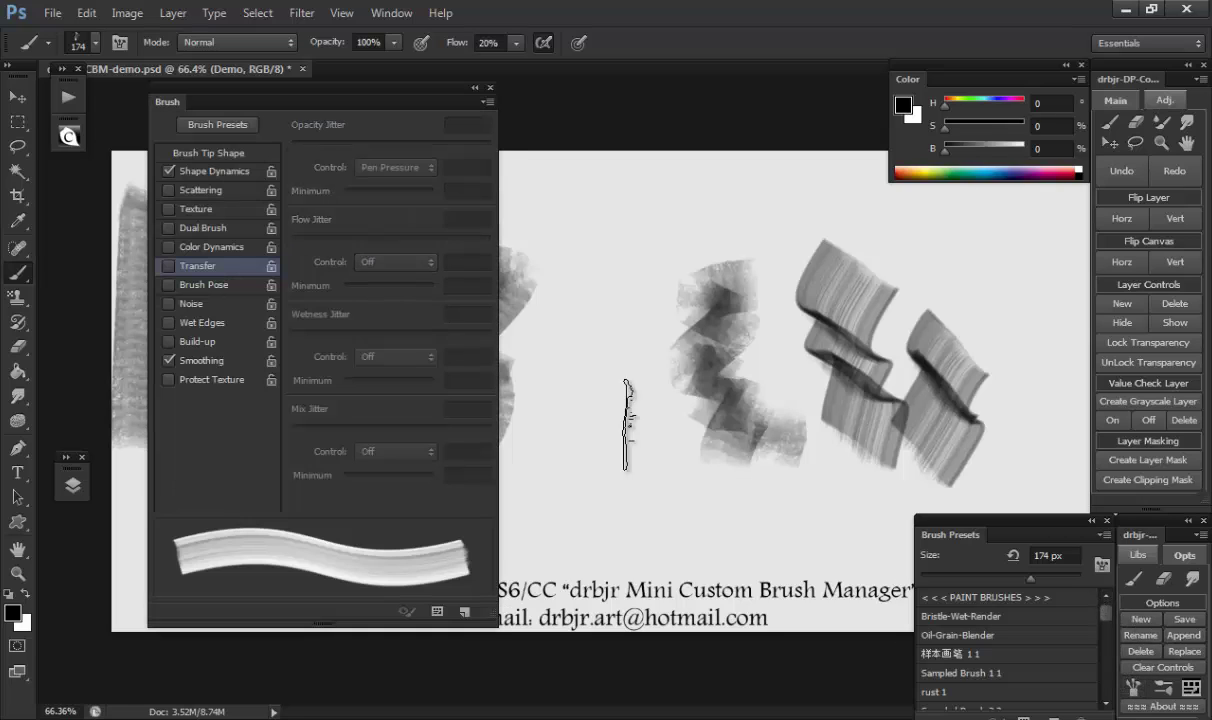
click(168, 246)
click(168, 265)
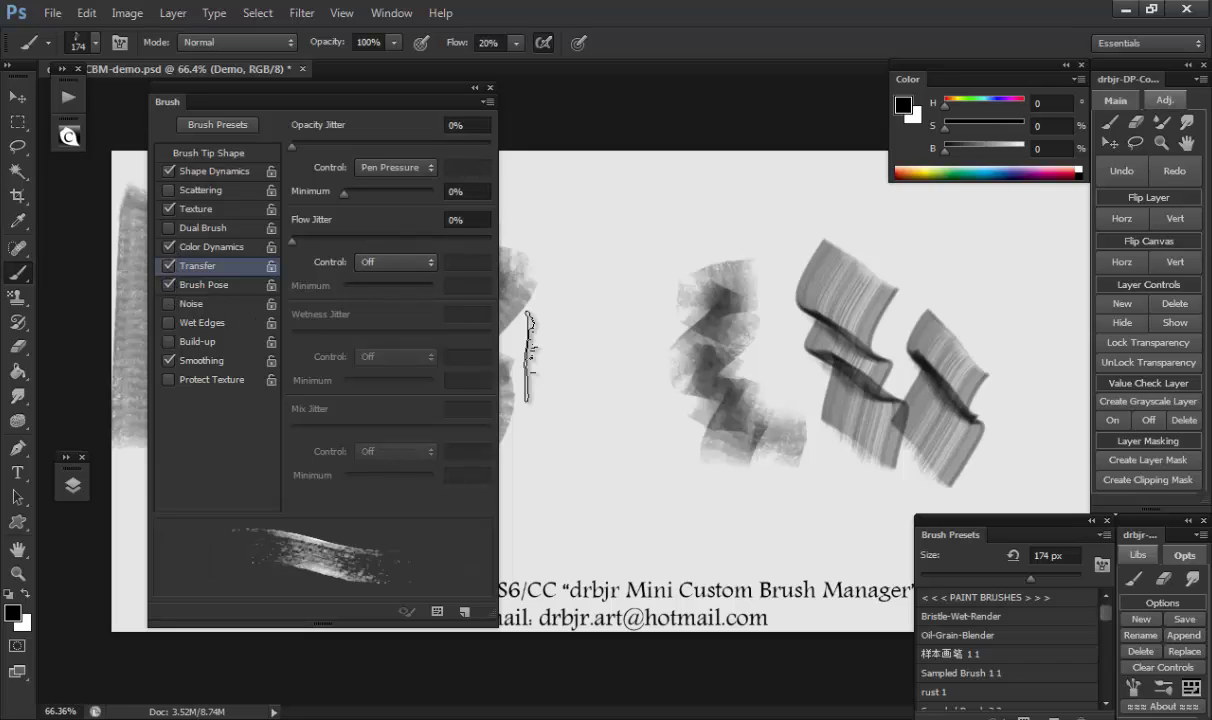
drag(595, 292, 678, 385)
drag(648, 310, 692, 180)
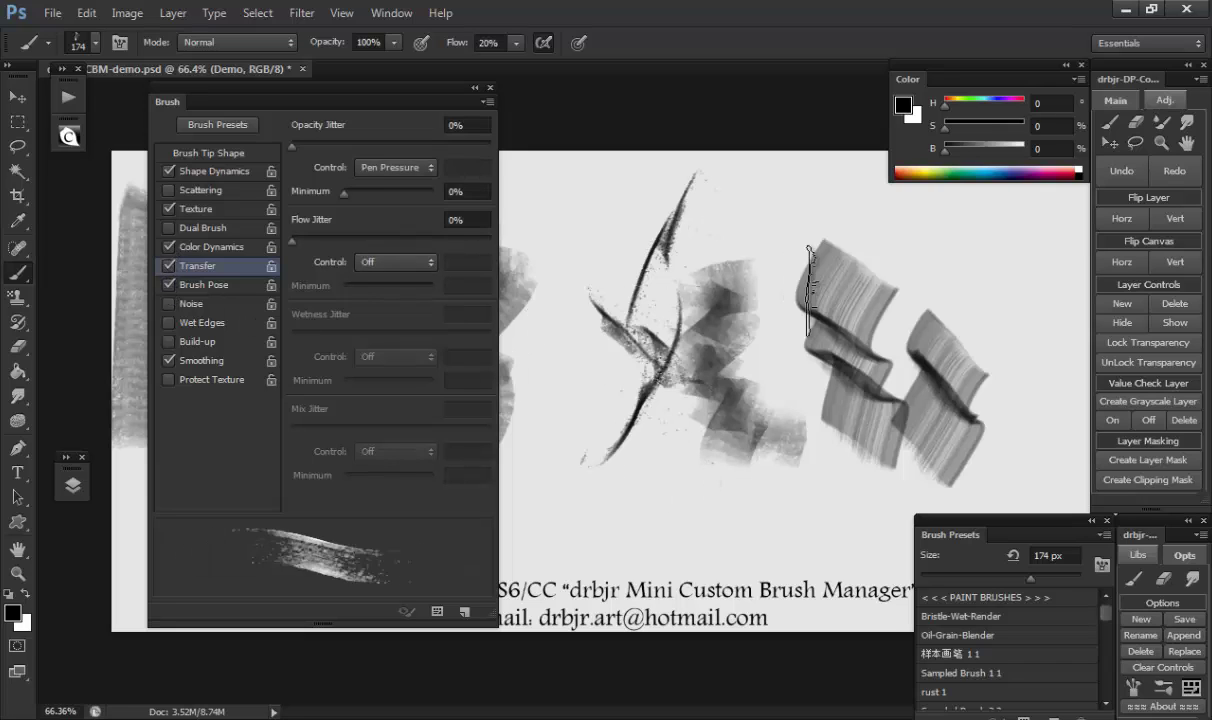
drag(725, 250, 768, 435)
drag(705, 300, 775, 330)
drag(640, 300, 585, 515)
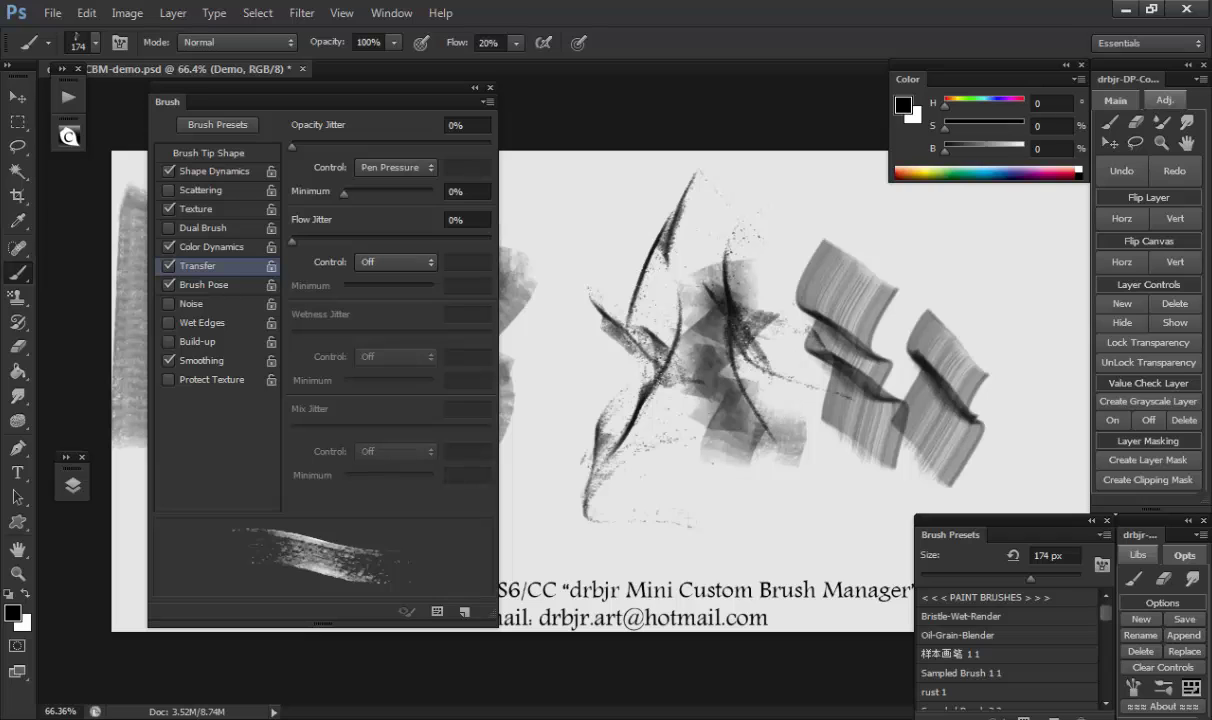
Step: Clear all brush controls and paint three wide grey strokes across the centre
click(1148, 667)
click(571, 433)
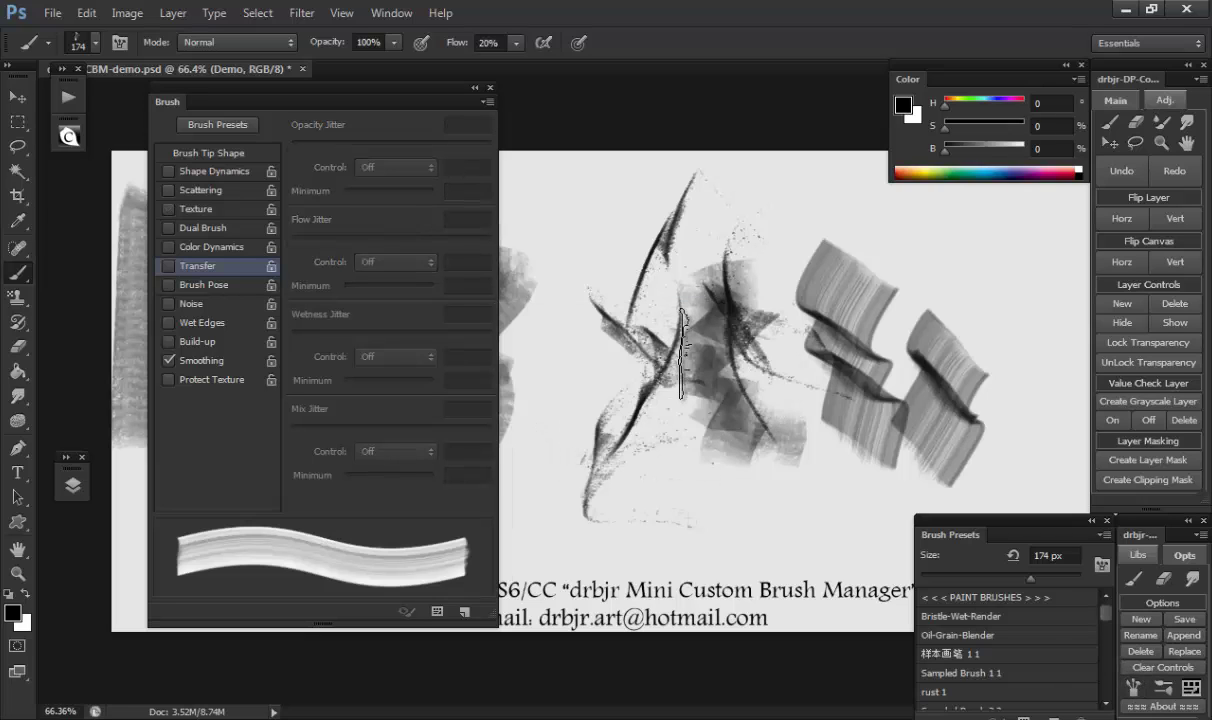
drag(650, 465, 820, 465)
drag(700, 430, 880, 420)
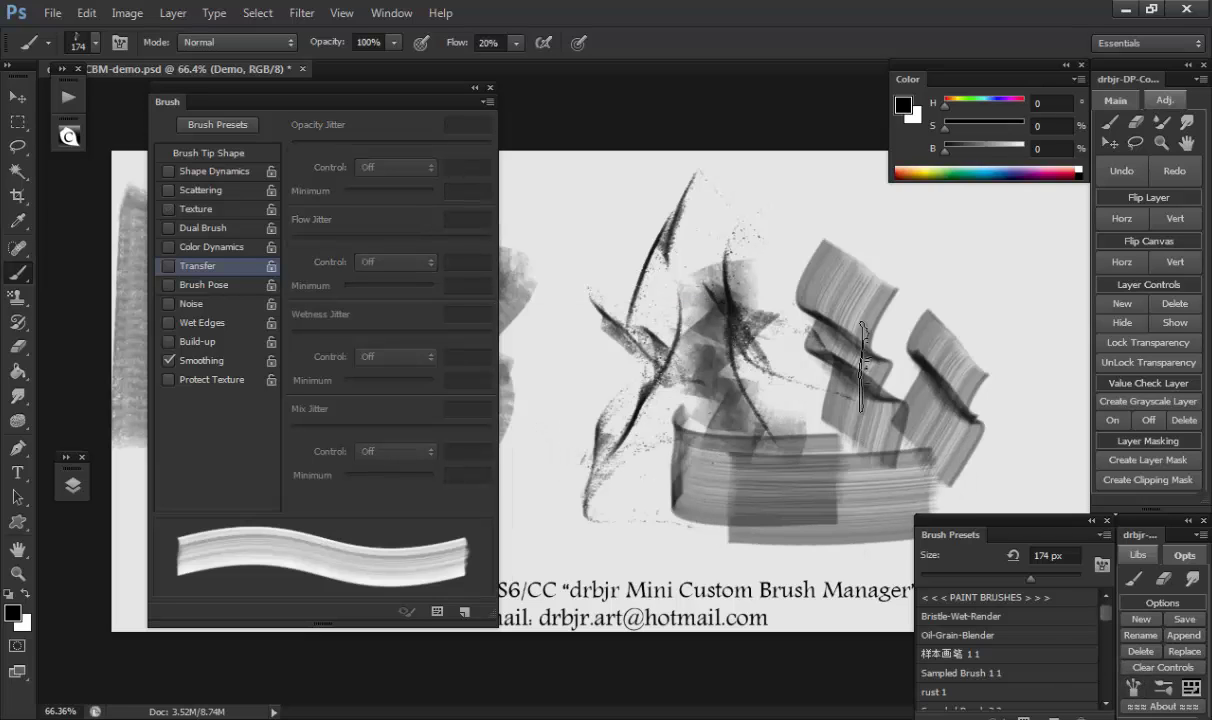
drag(690, 350, 880, 345)
Step: Re-enable Shape Dynamics and Transfer and close the brush settings
click(168, 171)
click(168, 265)
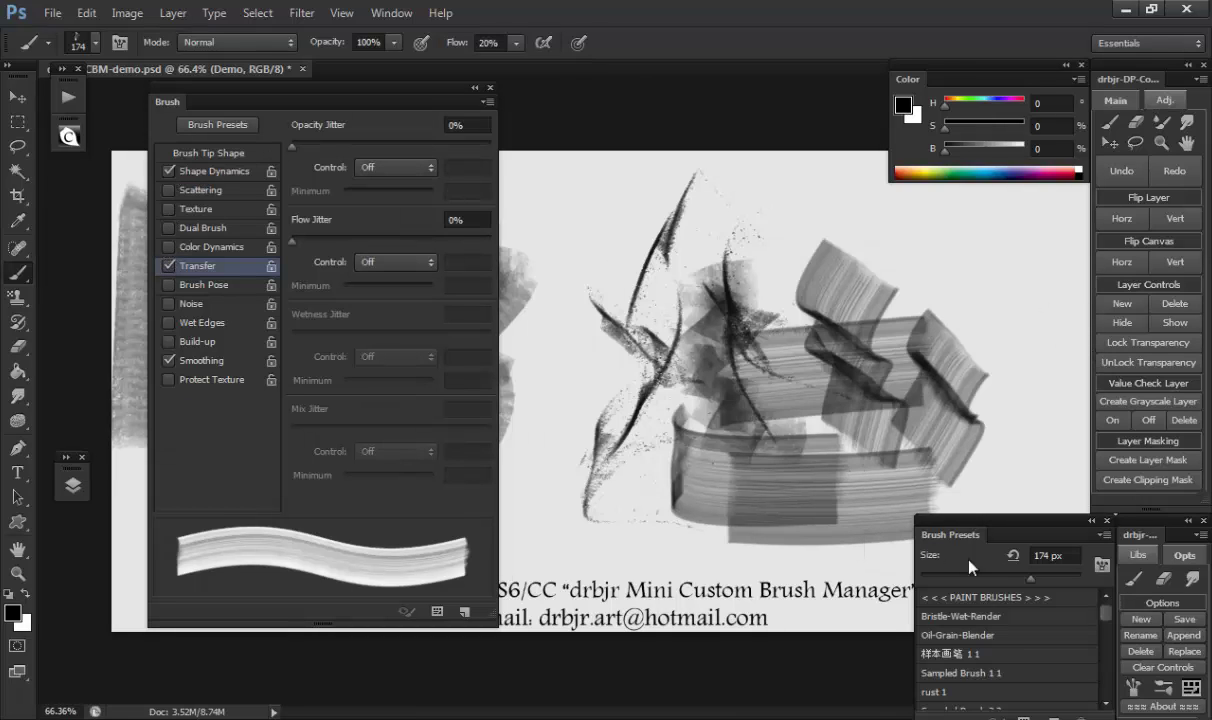
click(1133, 688)
Step: Dismiss the brush manager's About page and load the C2 Assorted Brushes library
click(1150, 706)
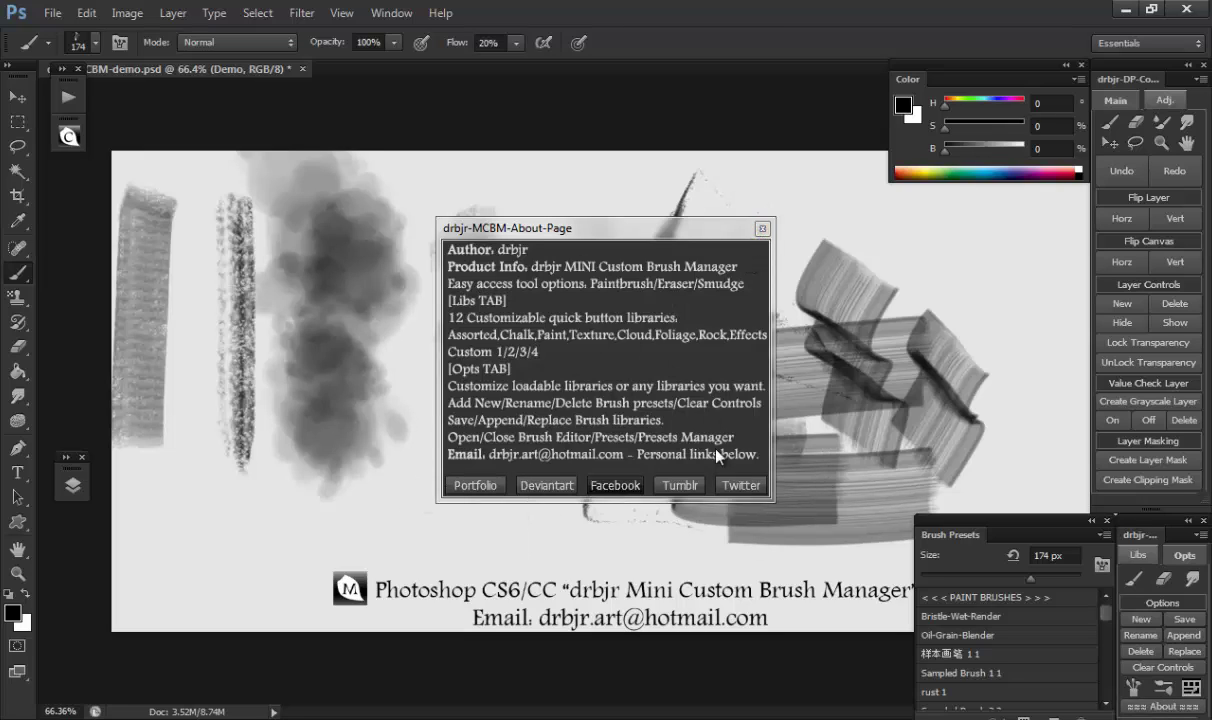
click(763, 230)
click(1150, 558)
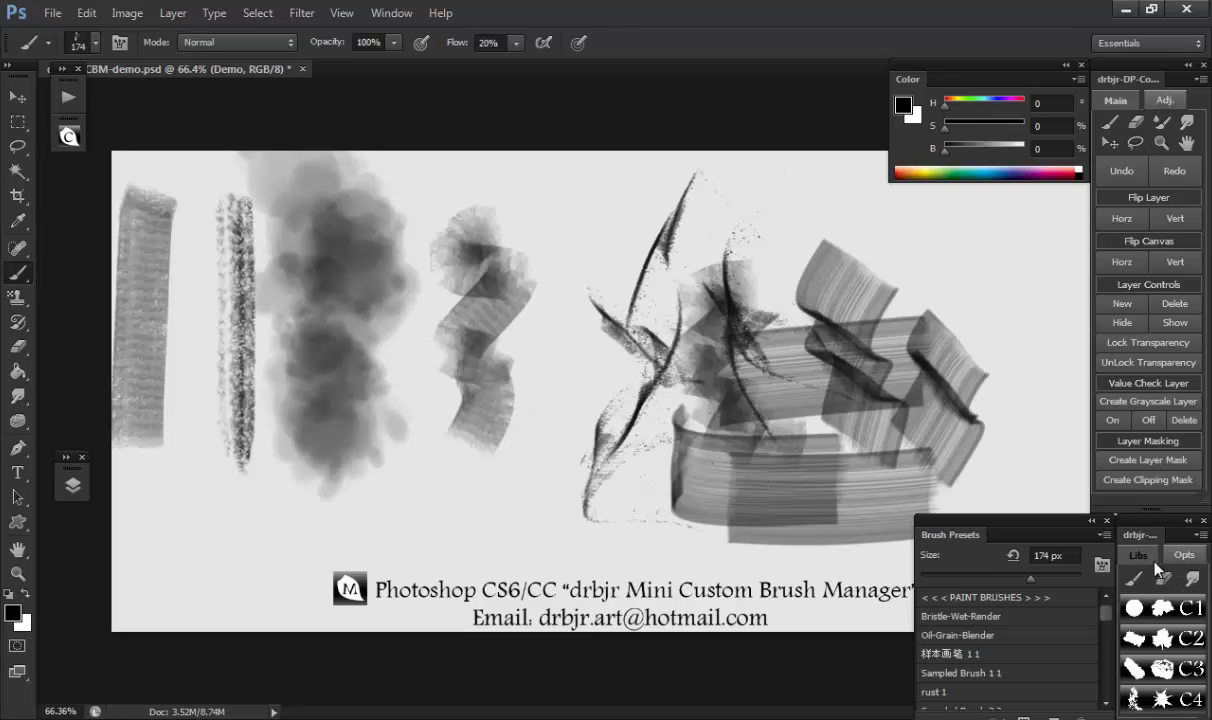
click(1134, 645)
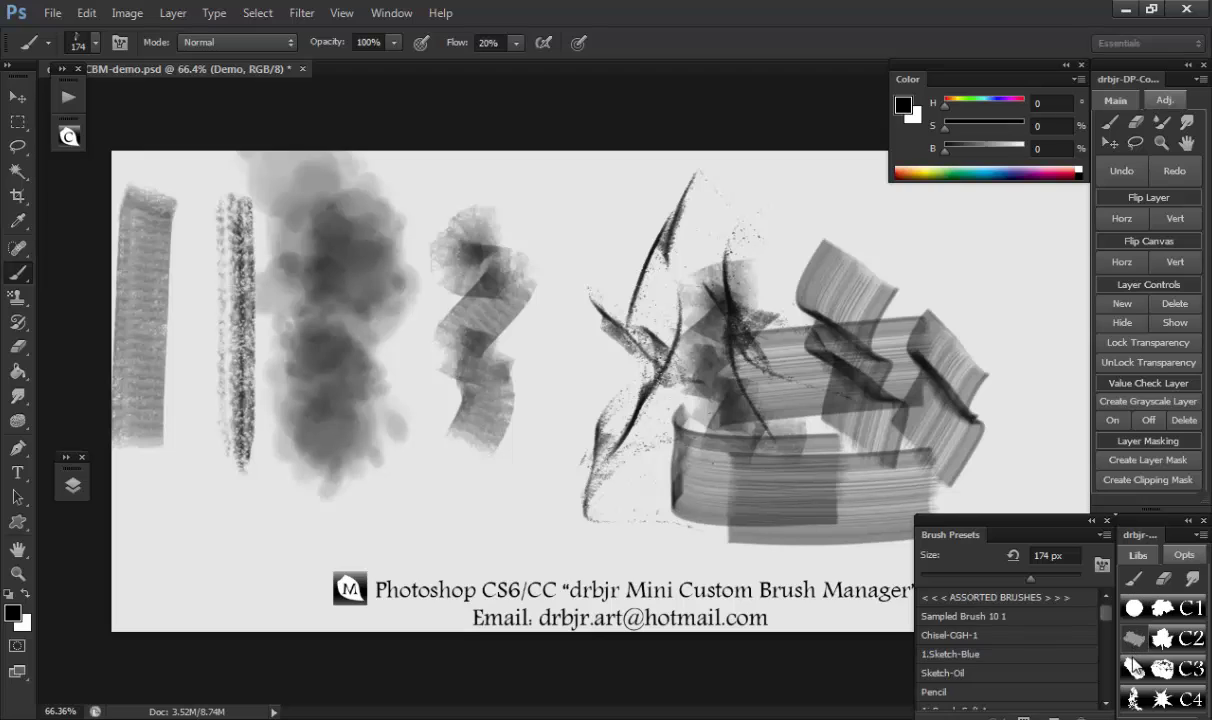
Step: Display the brush presets as Large Thumbnail
click(1078, 534)
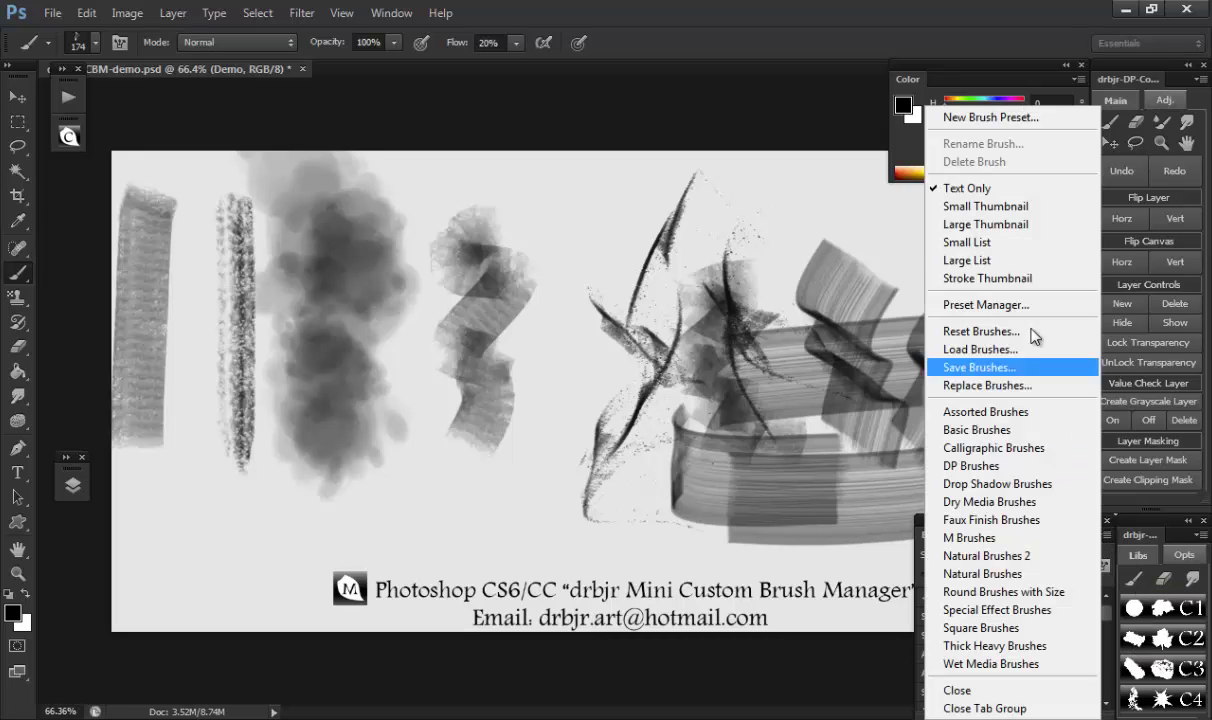
click(1005, 222)
click(1181, 556)
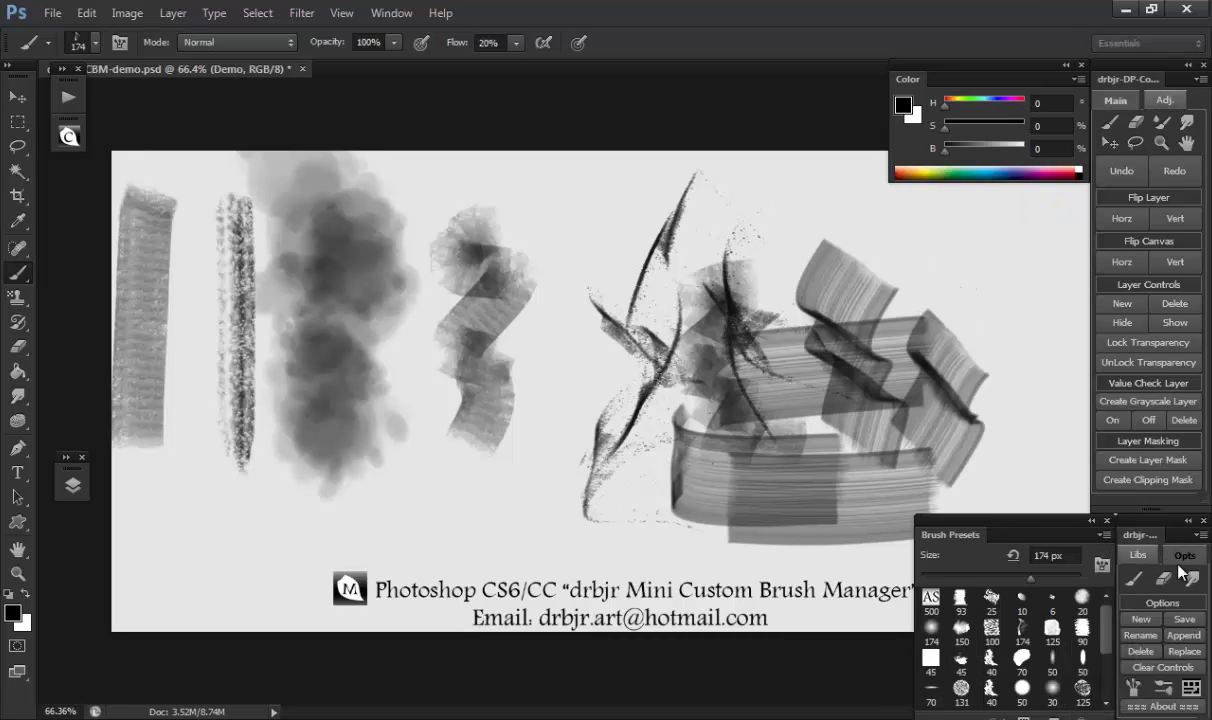
Step: Start saving the brushes and browse through drbjr-MCBM-Buttons to the Loadable-Libraries folder
click(1184, 619)
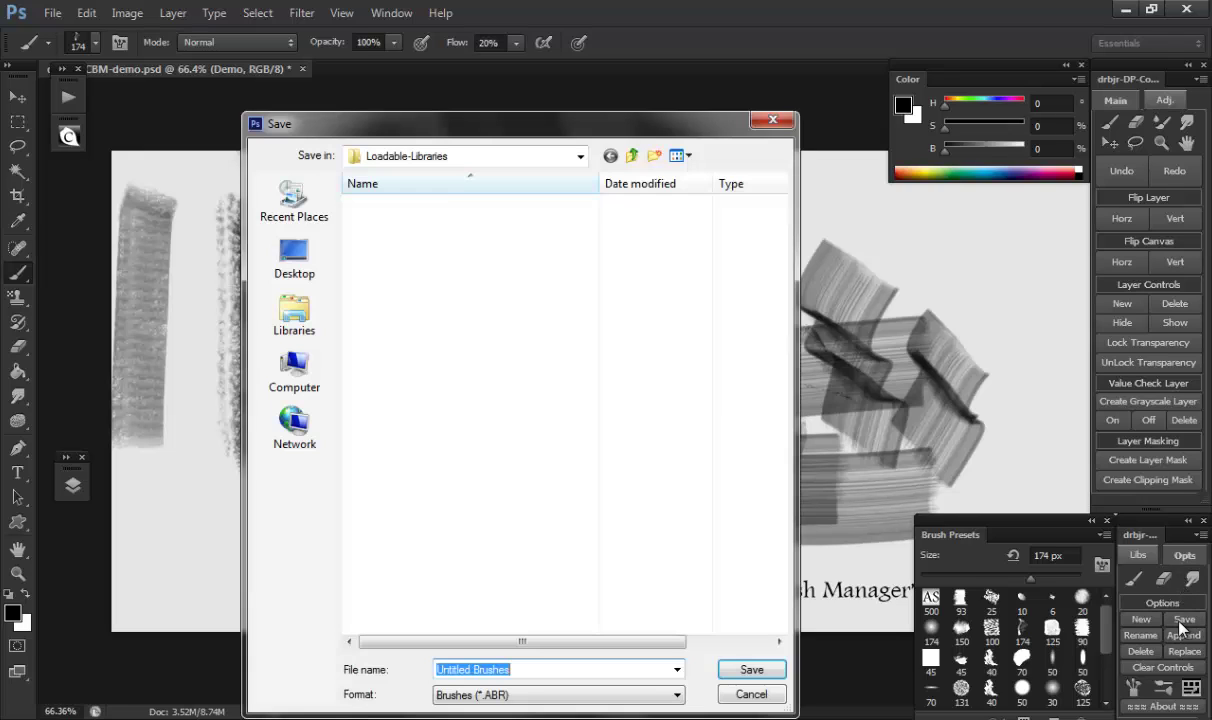
click(632, 156)
click(632, 156)
click(632, 156)
click(610, 156)
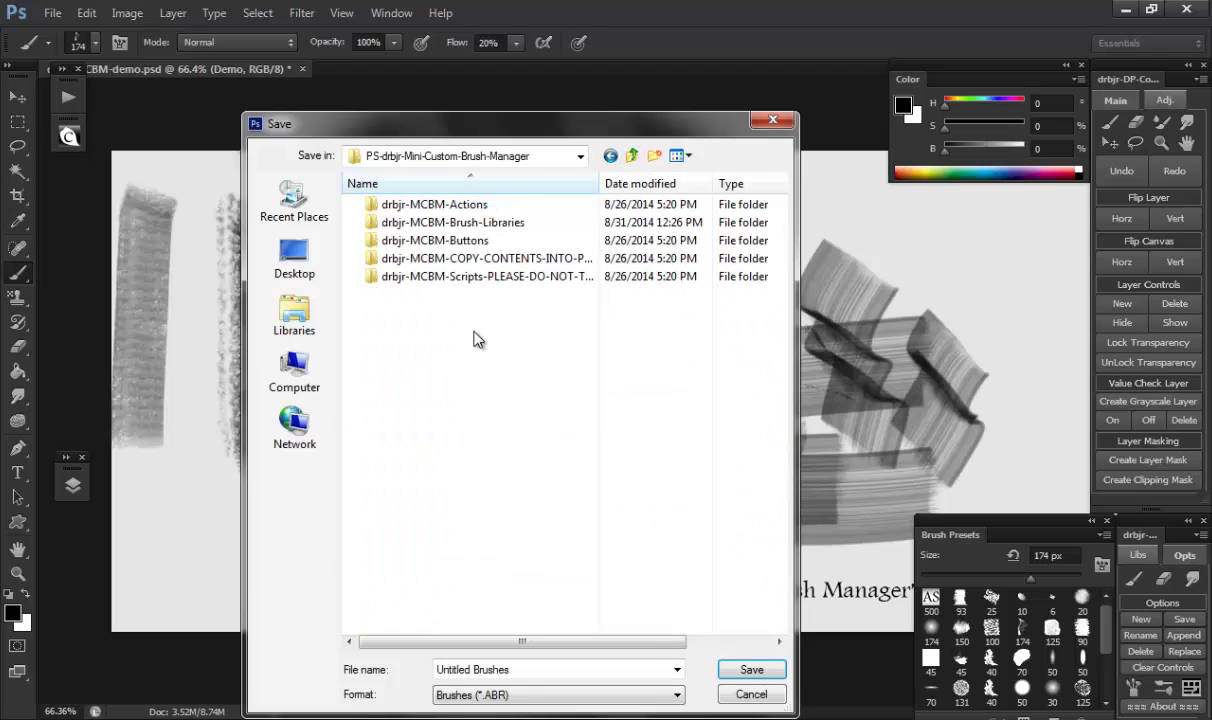
double_click(474, 241)
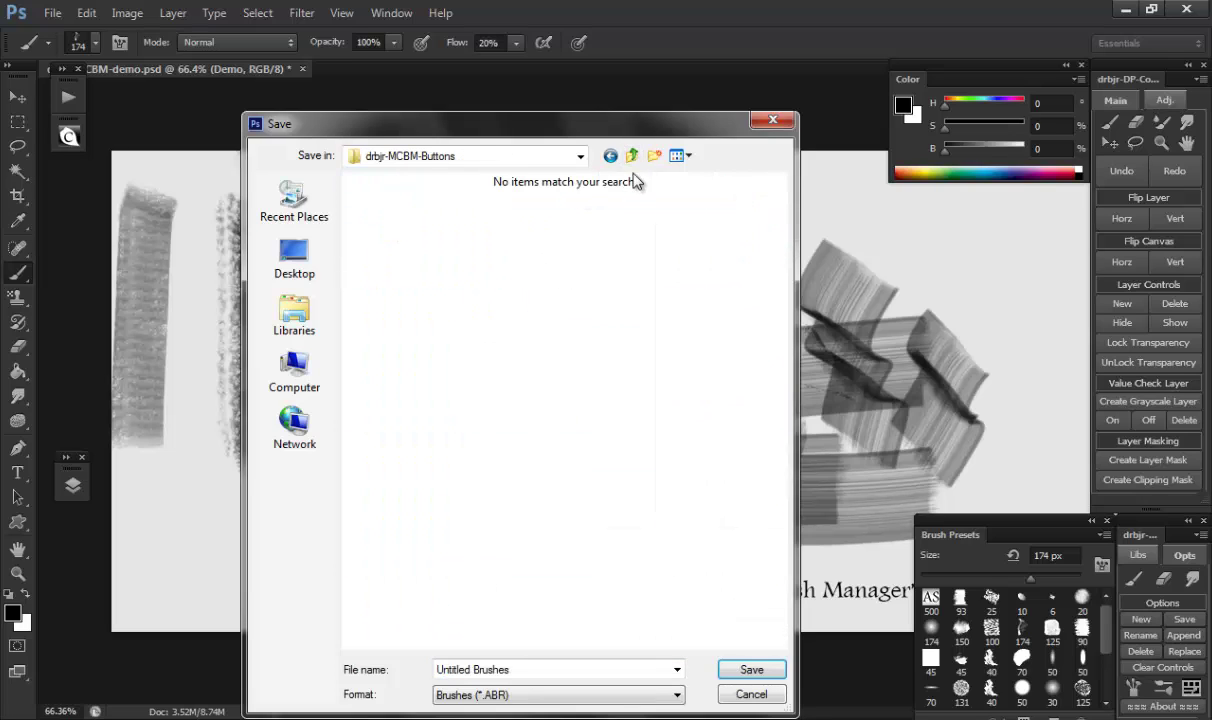
click(631, 156)
double_click(449, 224)
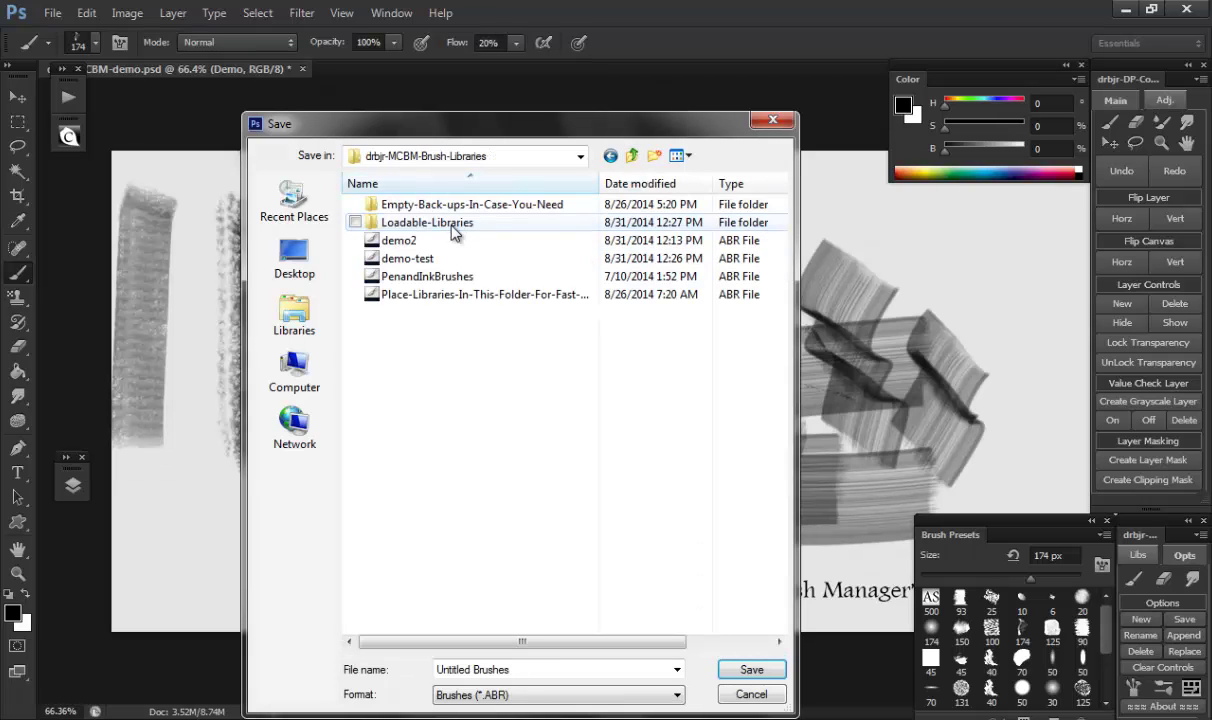
double_click(470, 224)
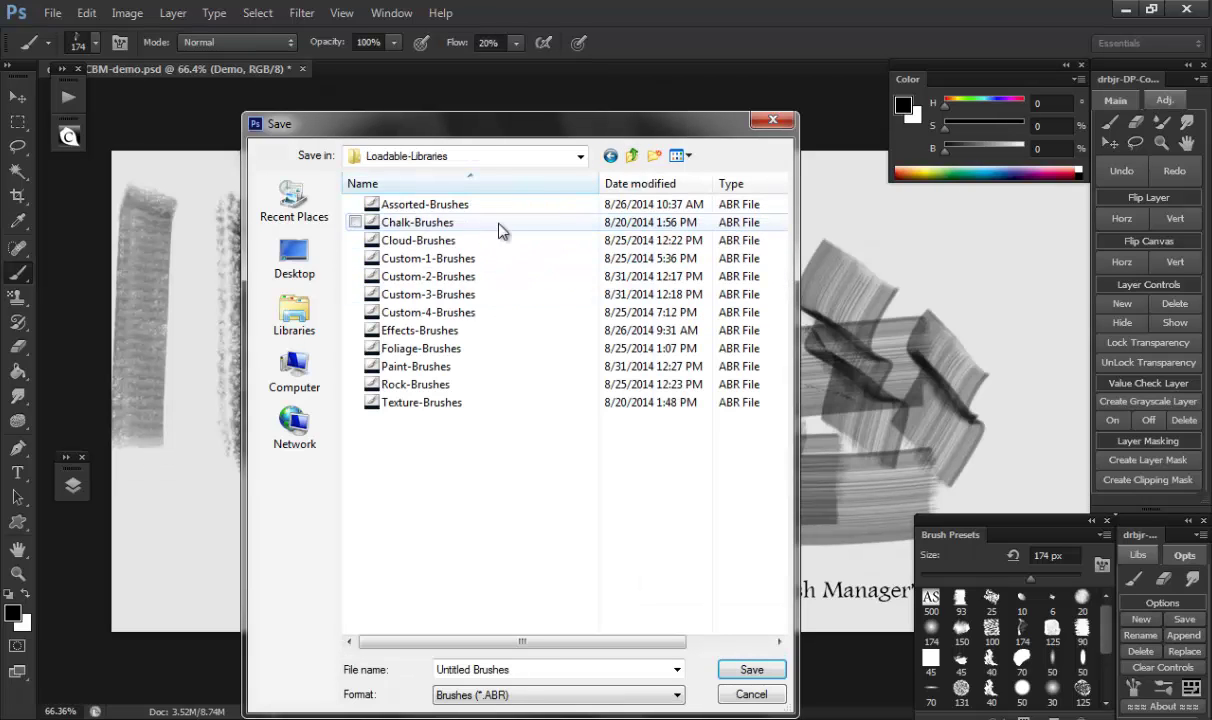
Step: Cancel the save at Empty-Back-ups-In-Case-You-Need, then open that folder for Replace
click(631, 156)
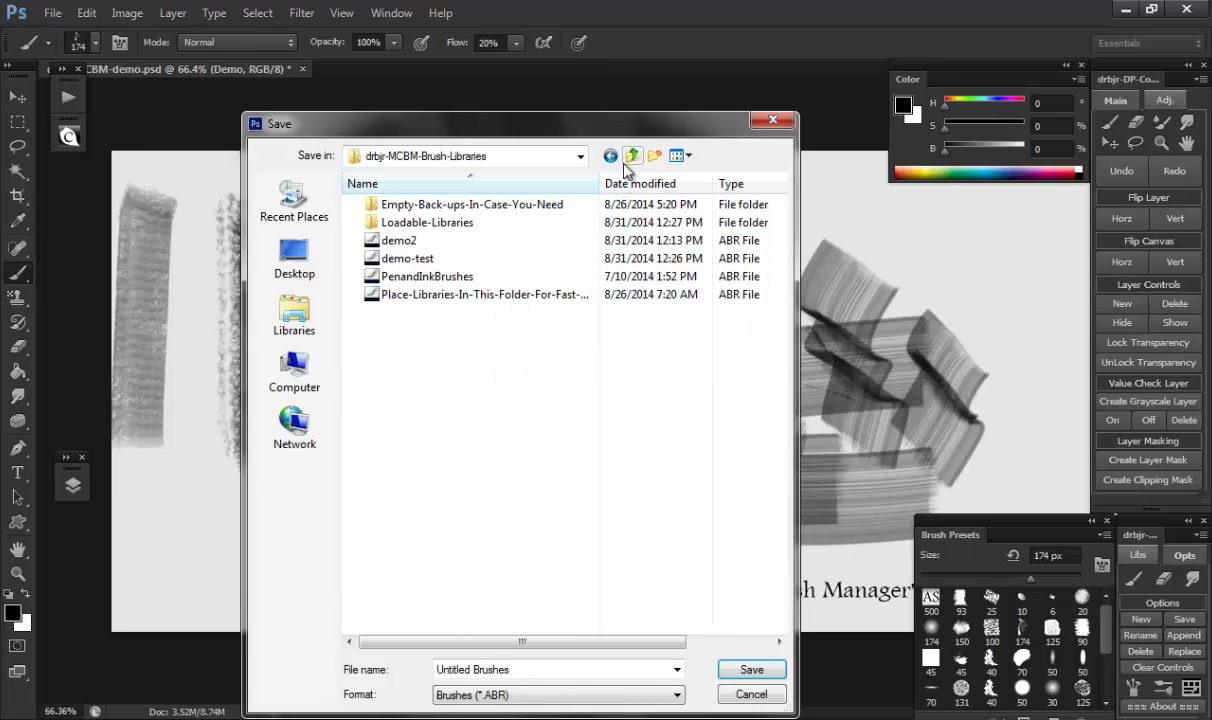
double_click(476, 224)
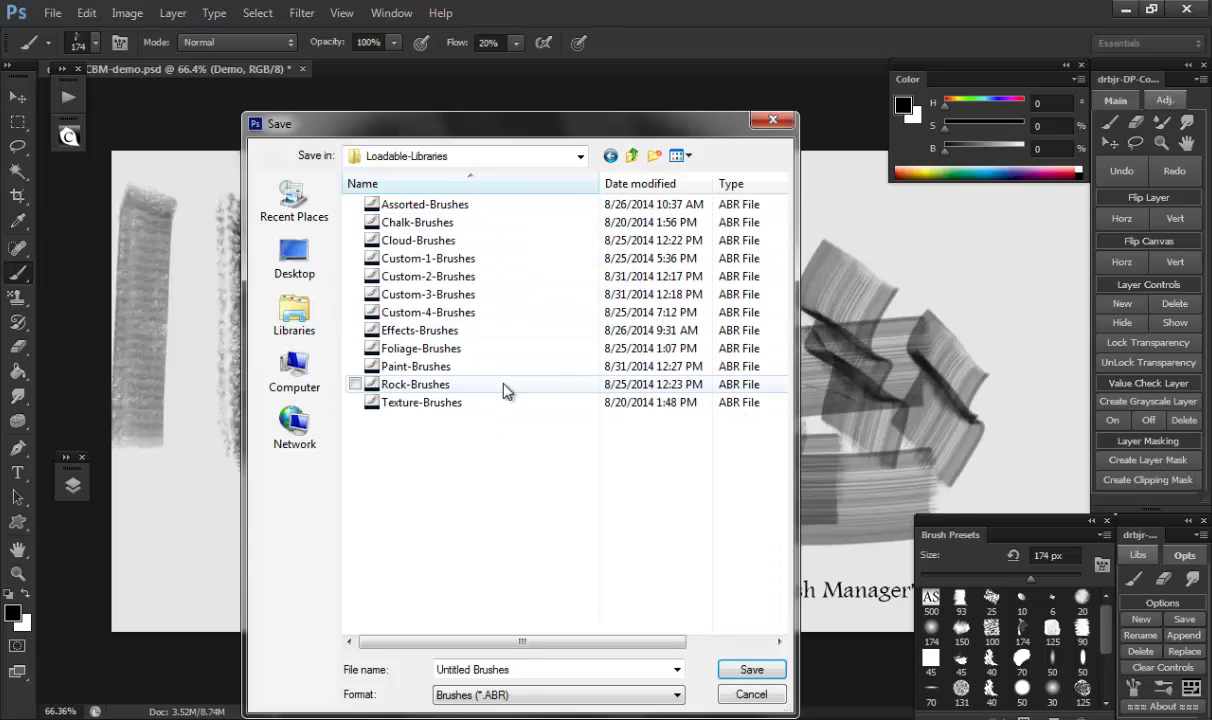
click(632, 156)
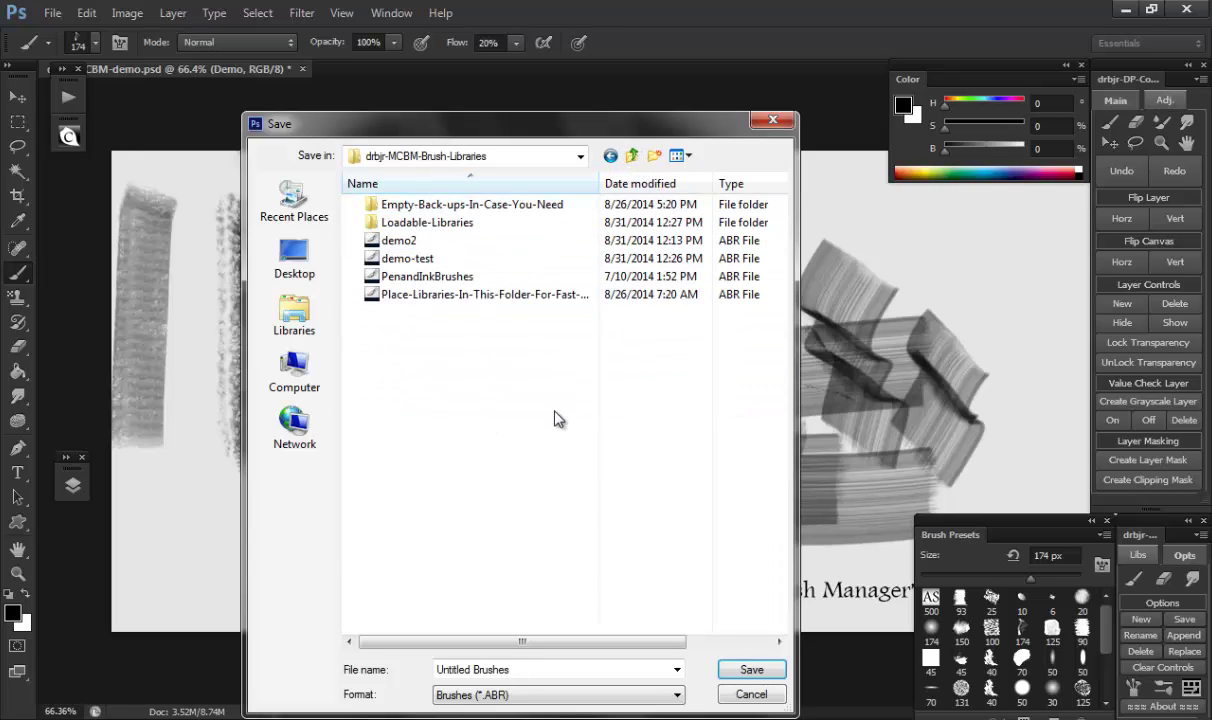
double_click(498, 206)
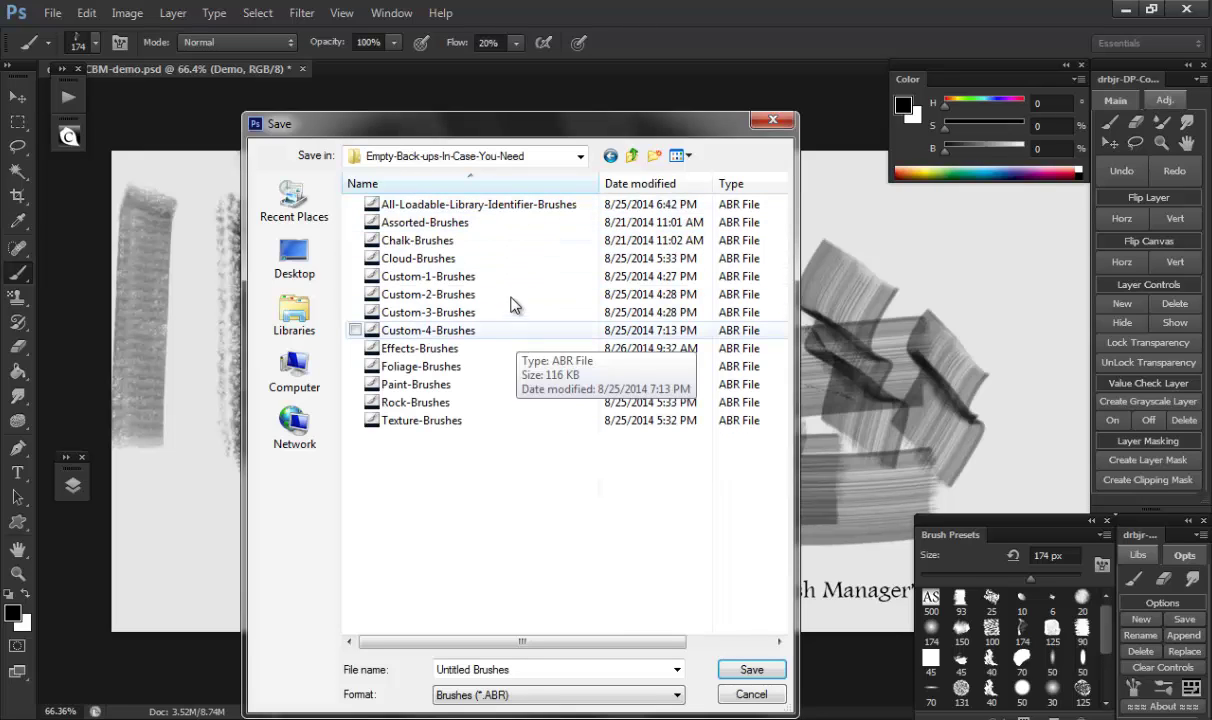
click(500, 222)
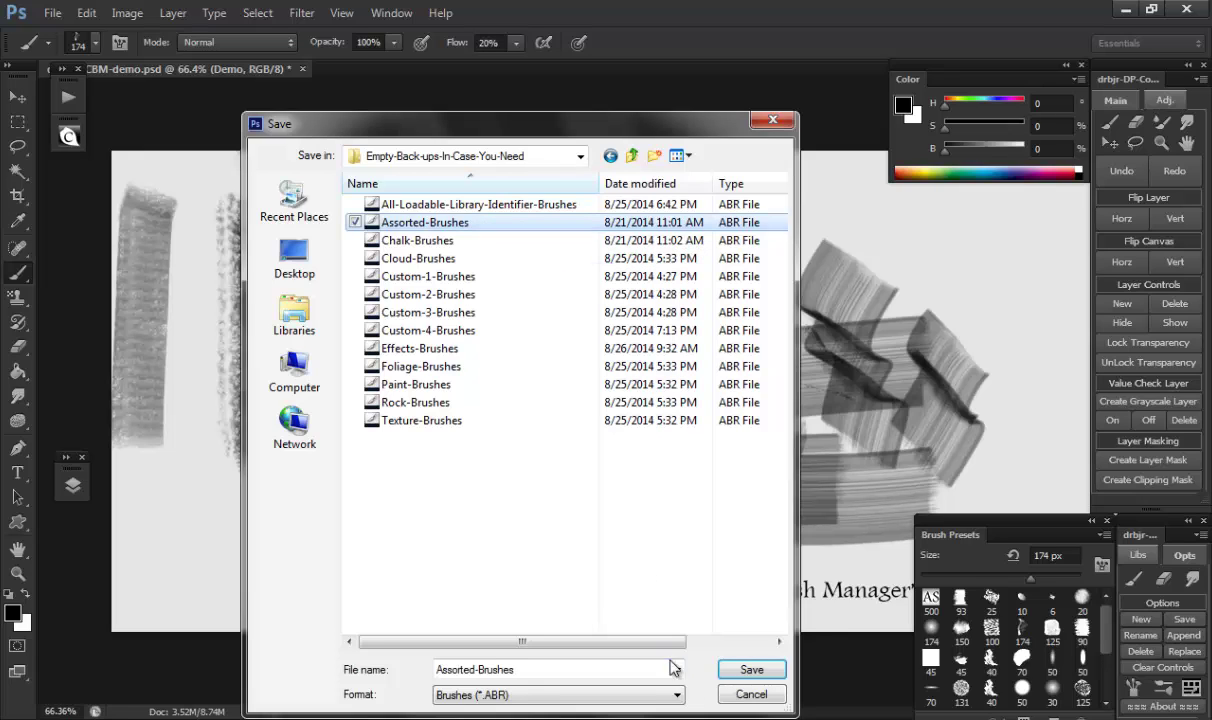
click(752, 694)
click(1183, 651)
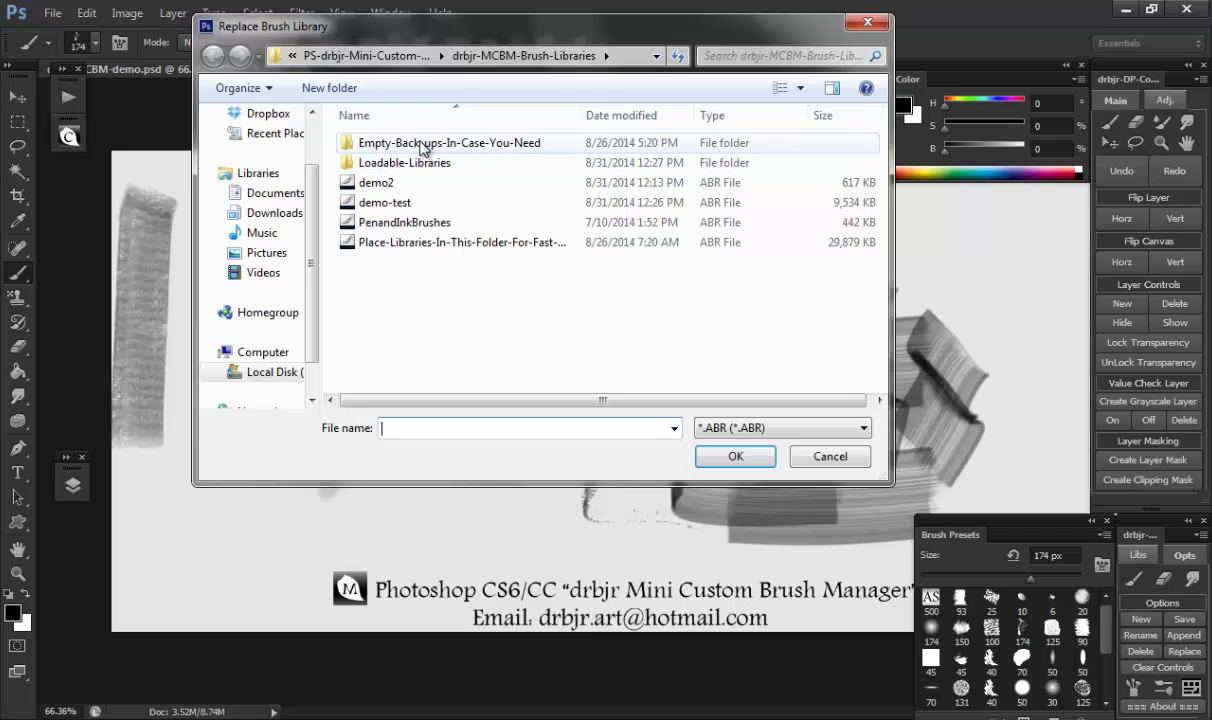
double_click(422, 145)
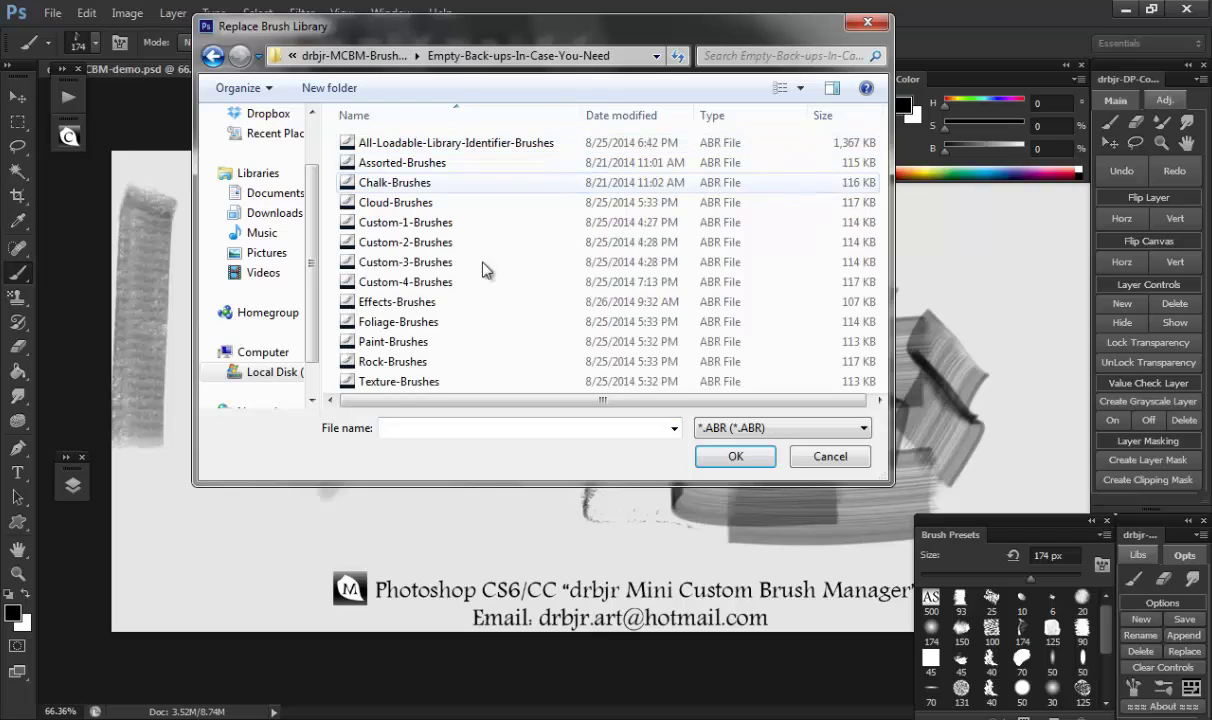
Step: Load the backup Assorted-Brushes library and list the brush presets as Text Only
double_click(456, 163)
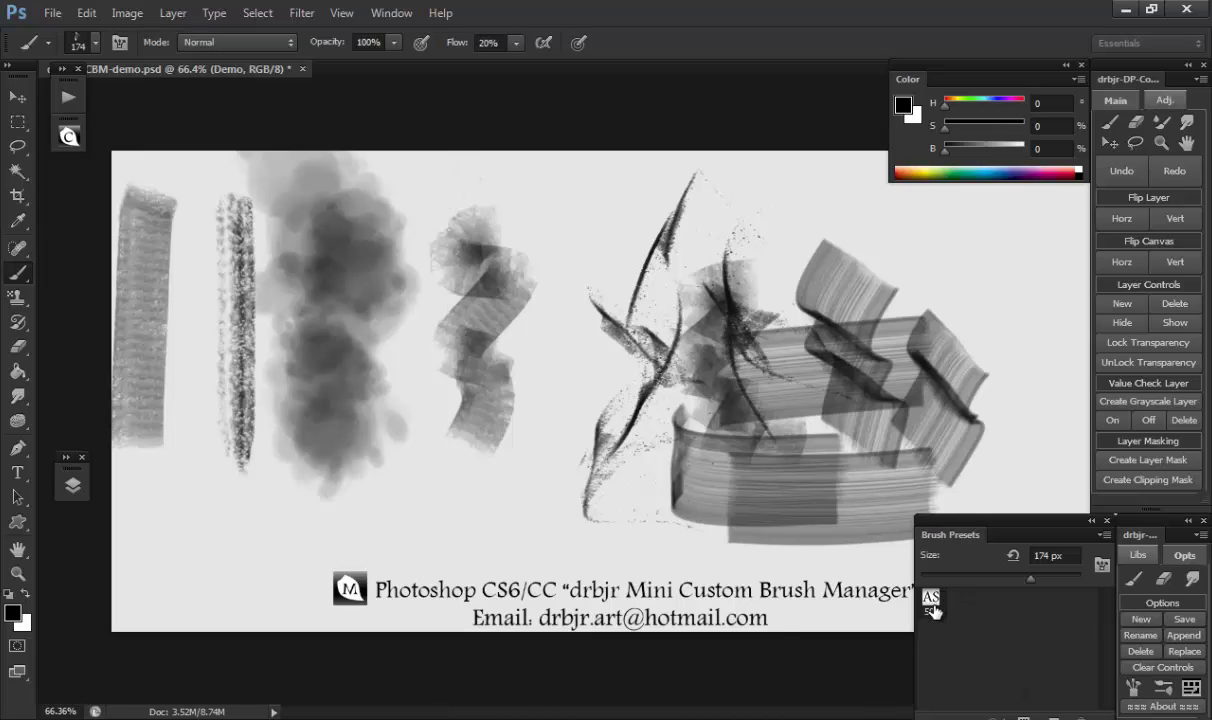
click(1105, 535)
click(990, 188)
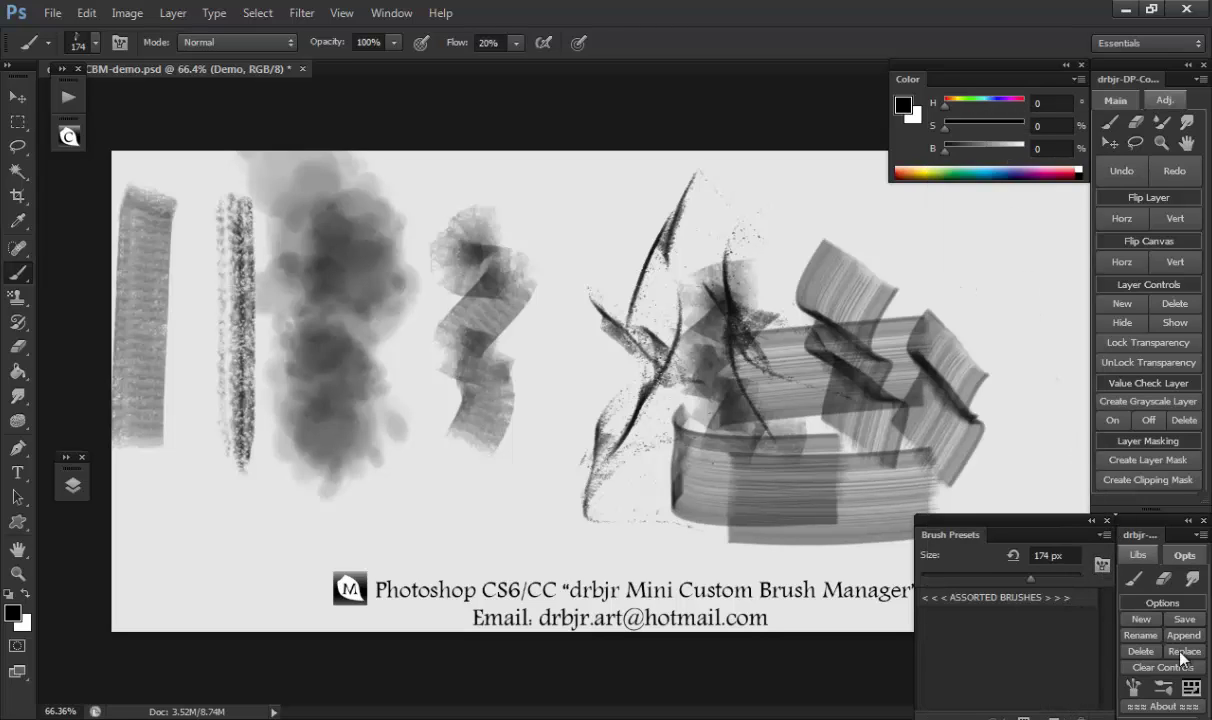
Step: Add a new brush preset named painter-assorted and pick Assorted-Brushes as the save file
click(1143, 620)
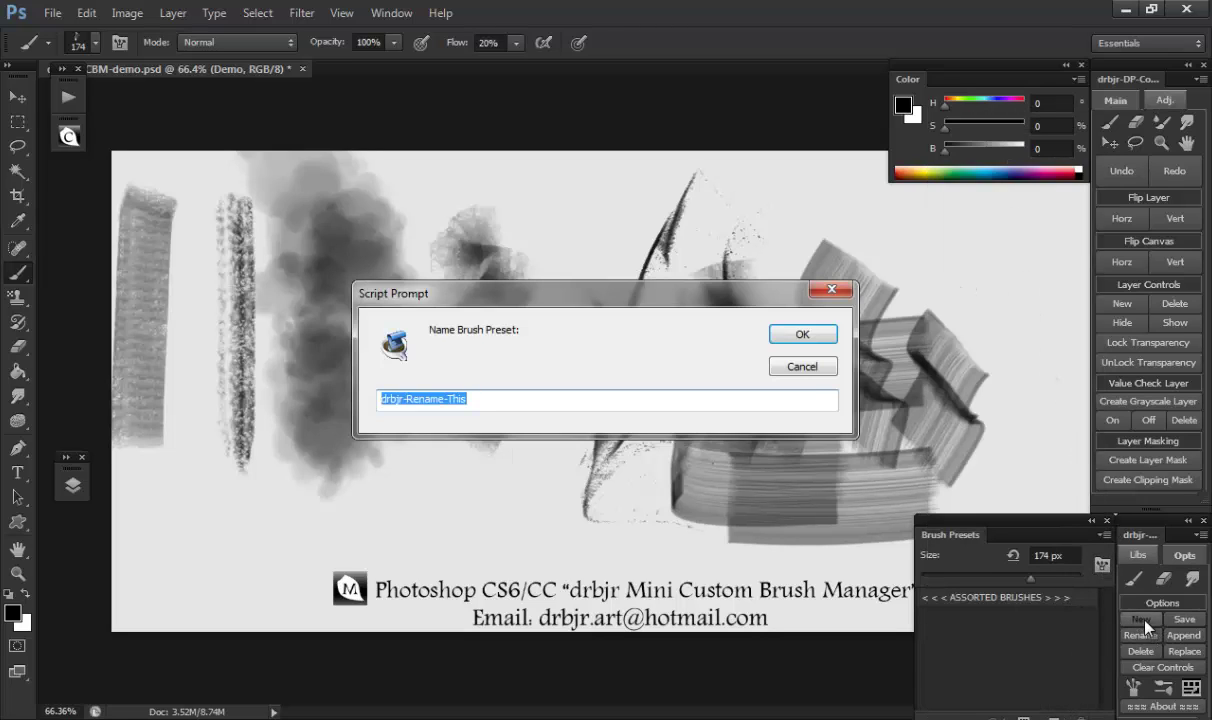
text(painter-as)
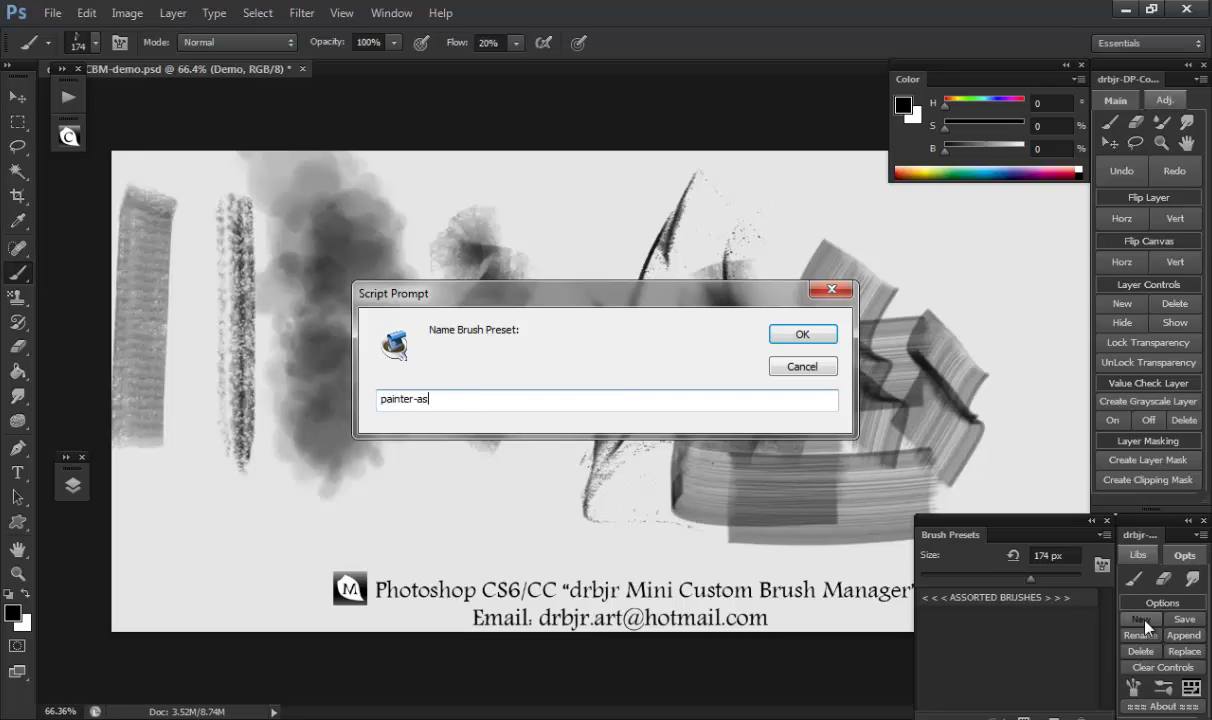
text(sorted)
key(Return)
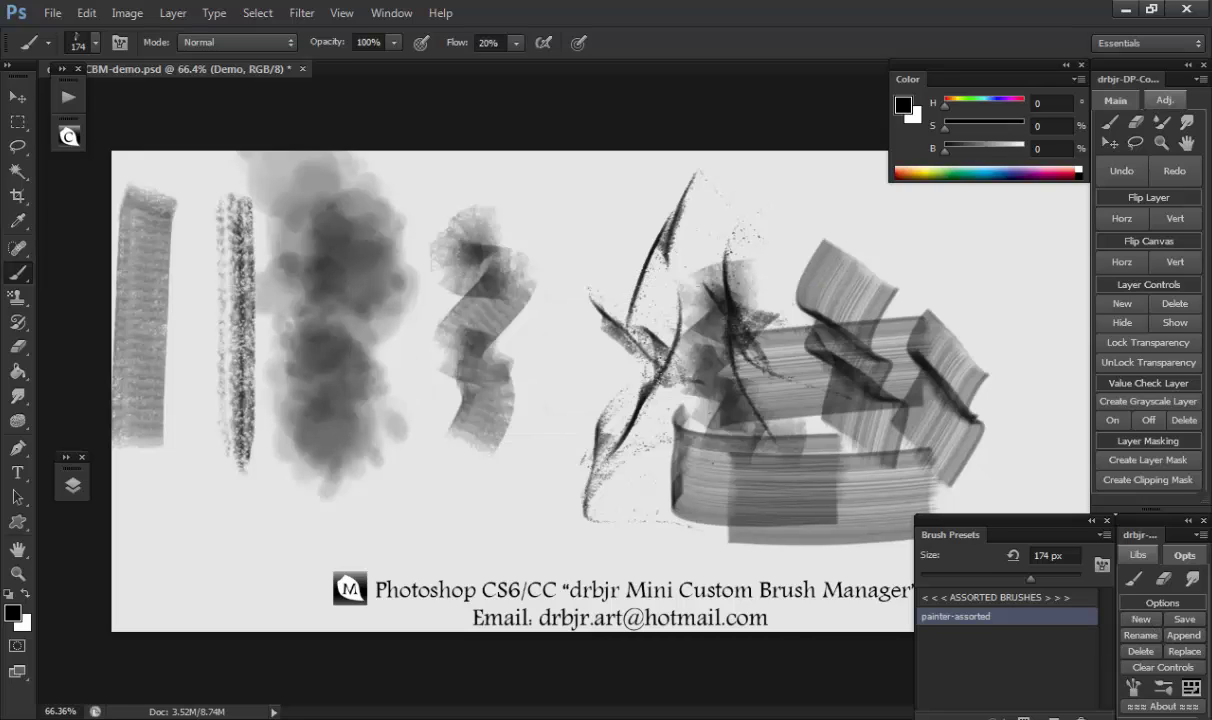
click(1184, 619)
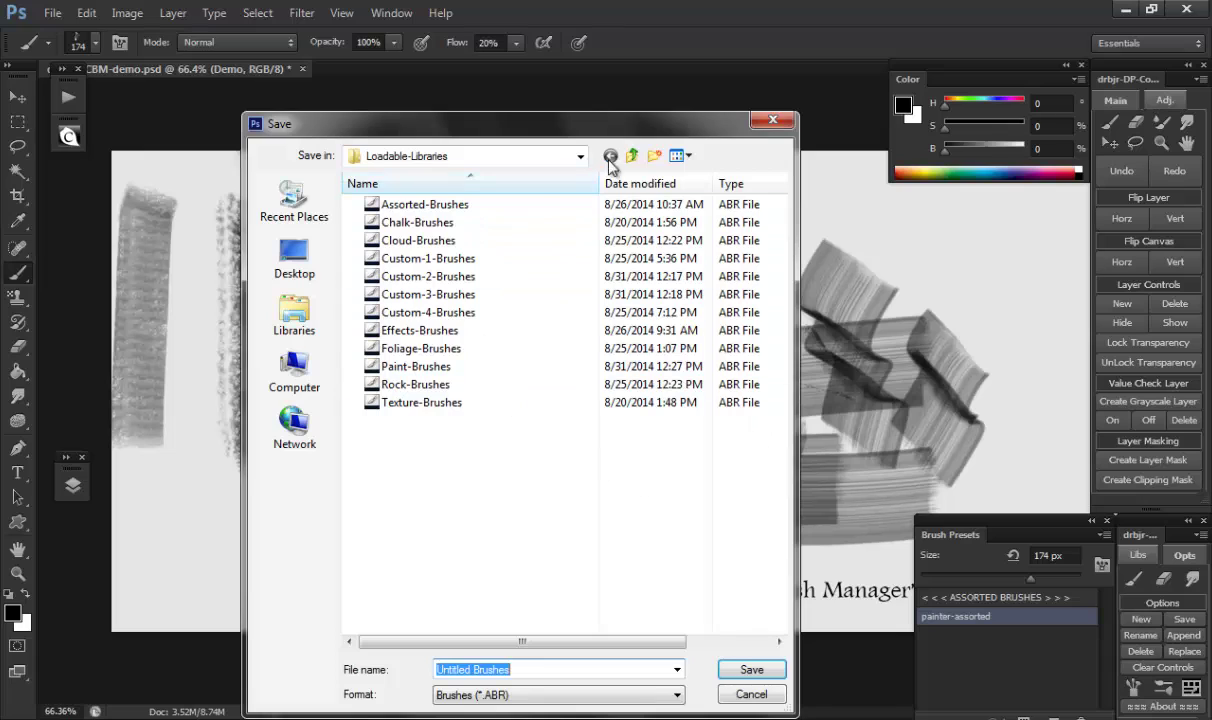
click(463, 205)
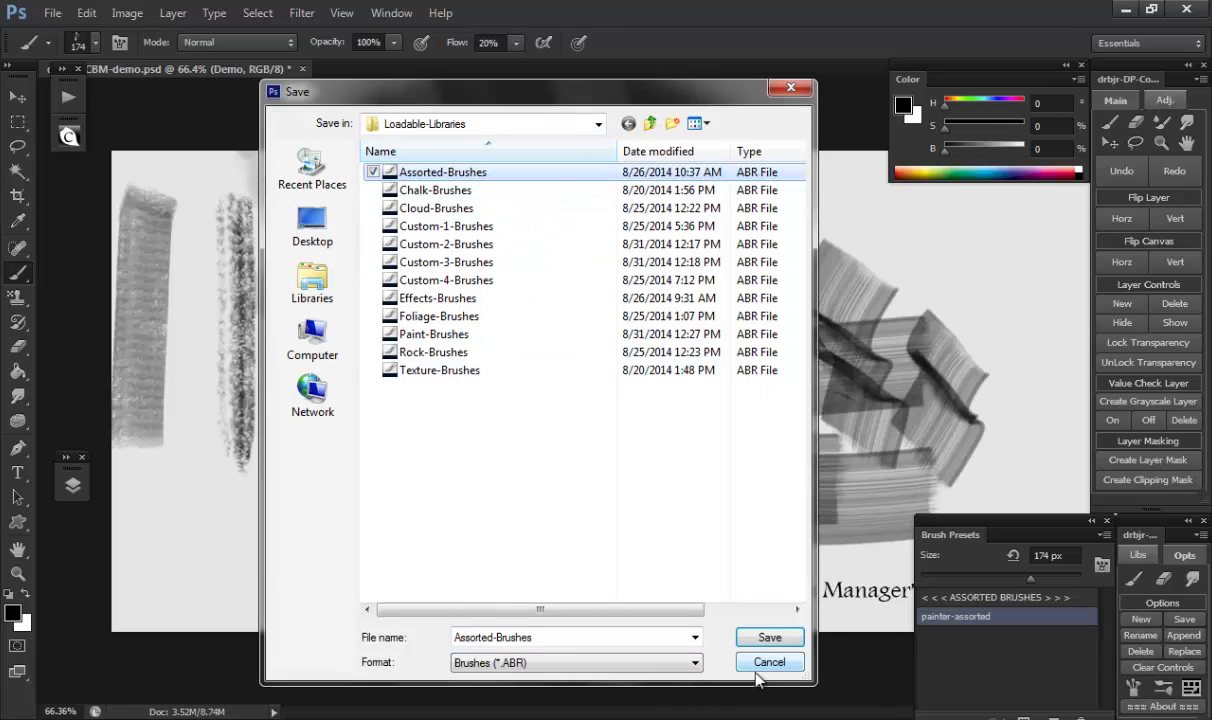
Step: Cancel the save, load the assorted library without saving, and show presets as Small Thumbnail
click(767, 662)
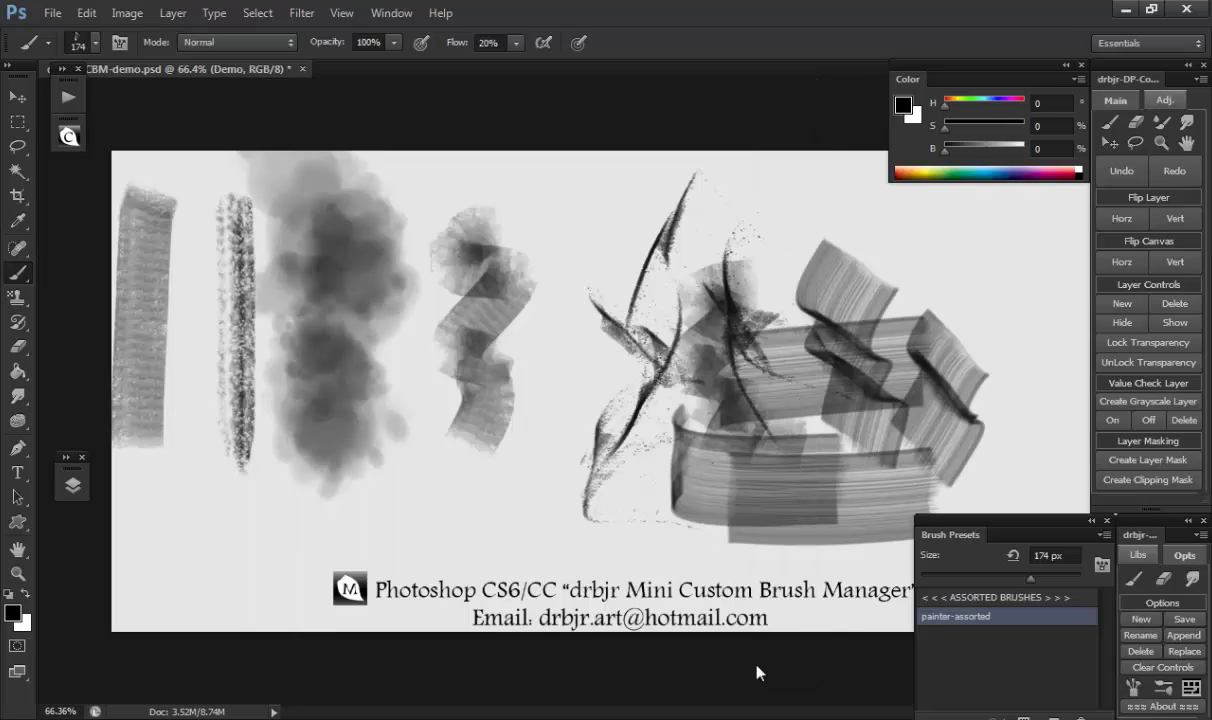
click(1137, 556)
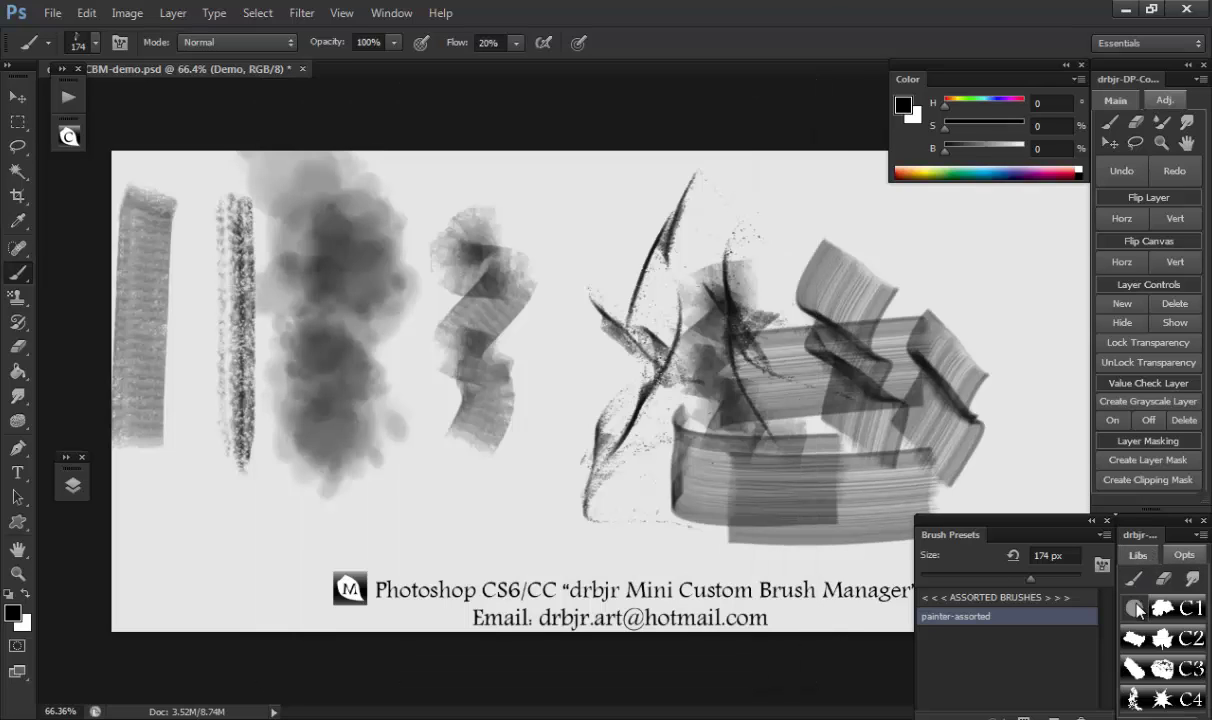
click(1133, 608)
click(609, 289)
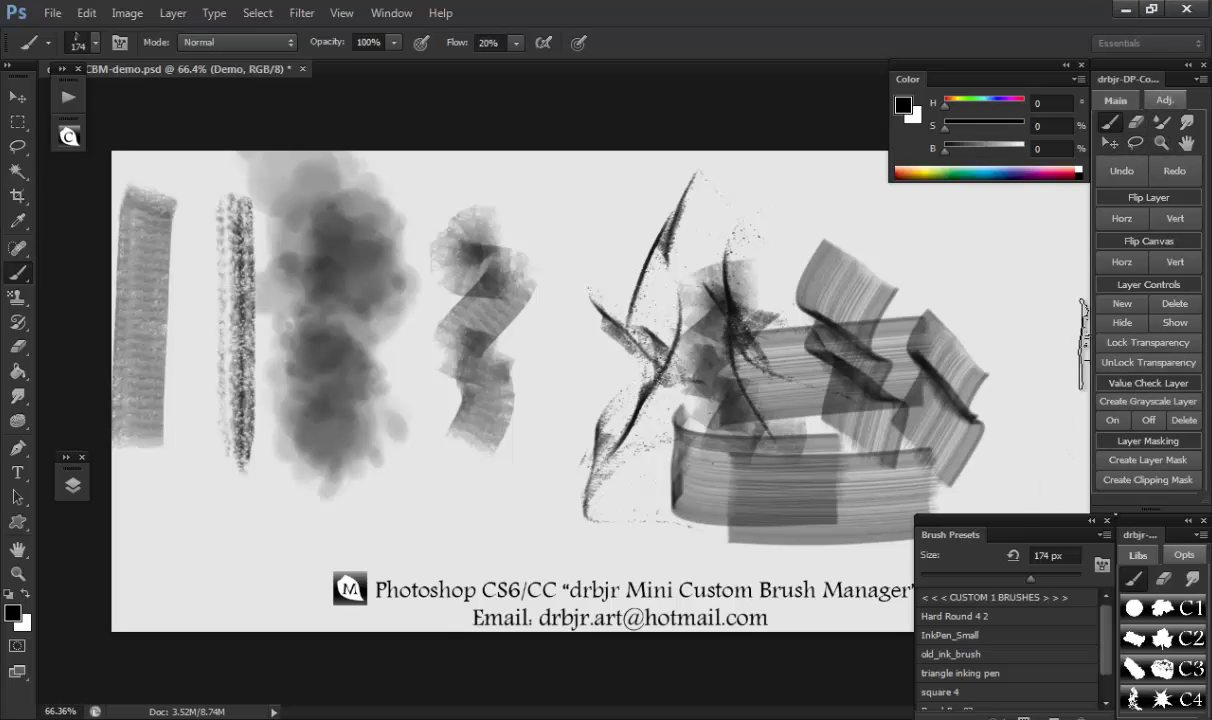
click(1133, 608)
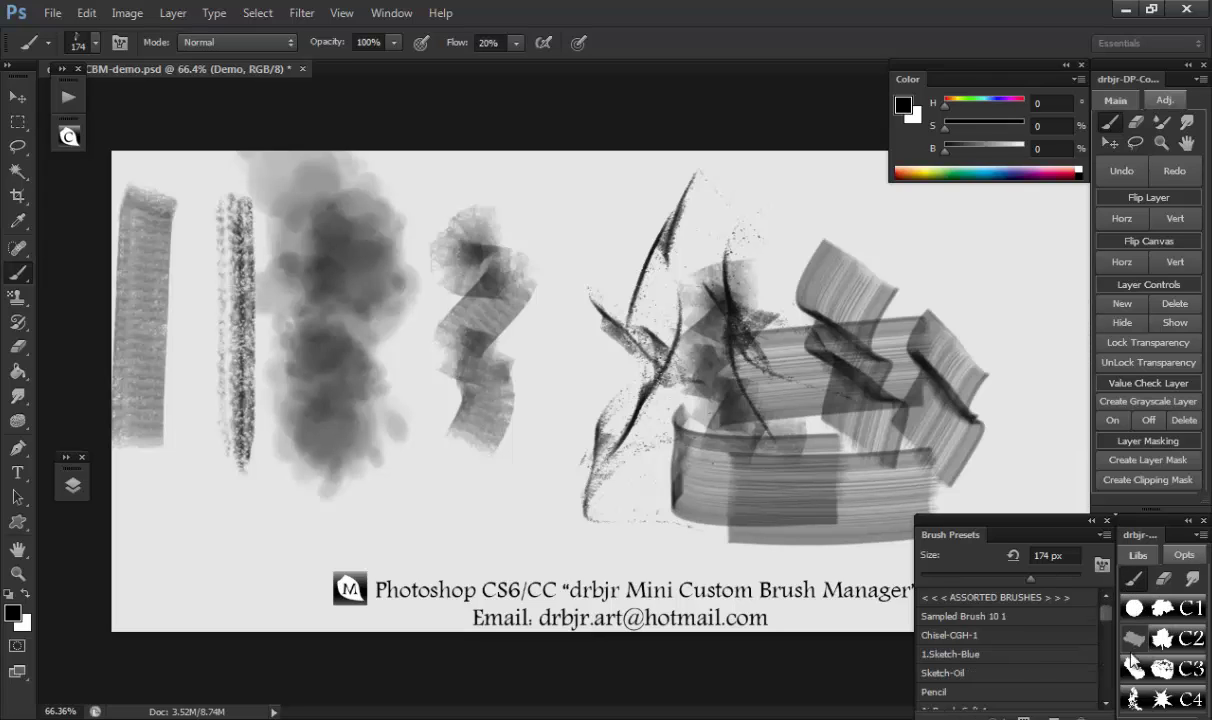
click(1105, 533)
click(983, 200)
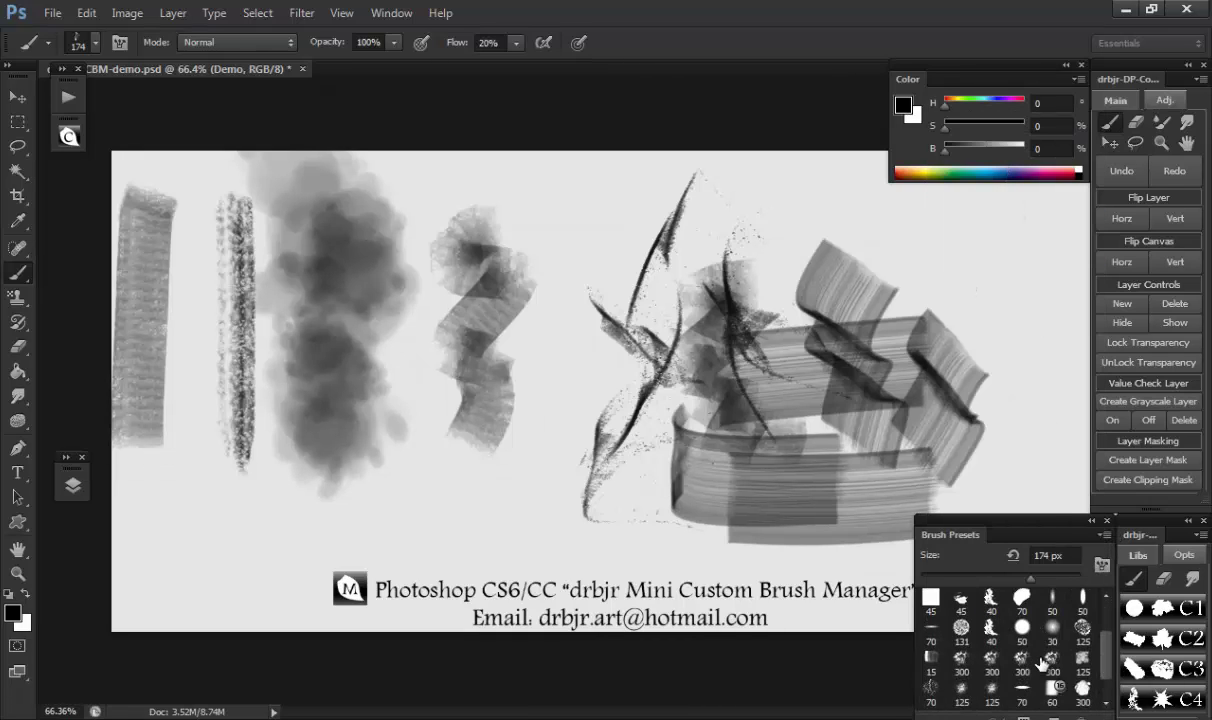
Step: Try other libraries including Foliage, then reload the assorted brush library
click(1135, 672)
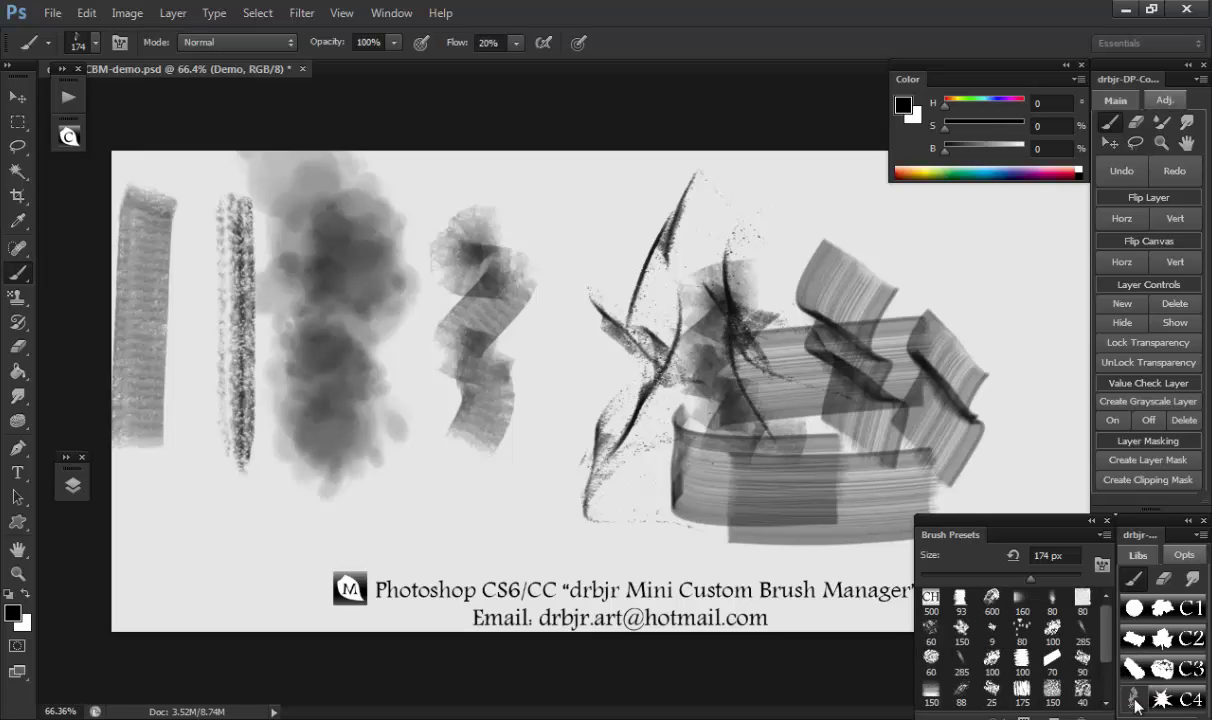
click(1163, 638)
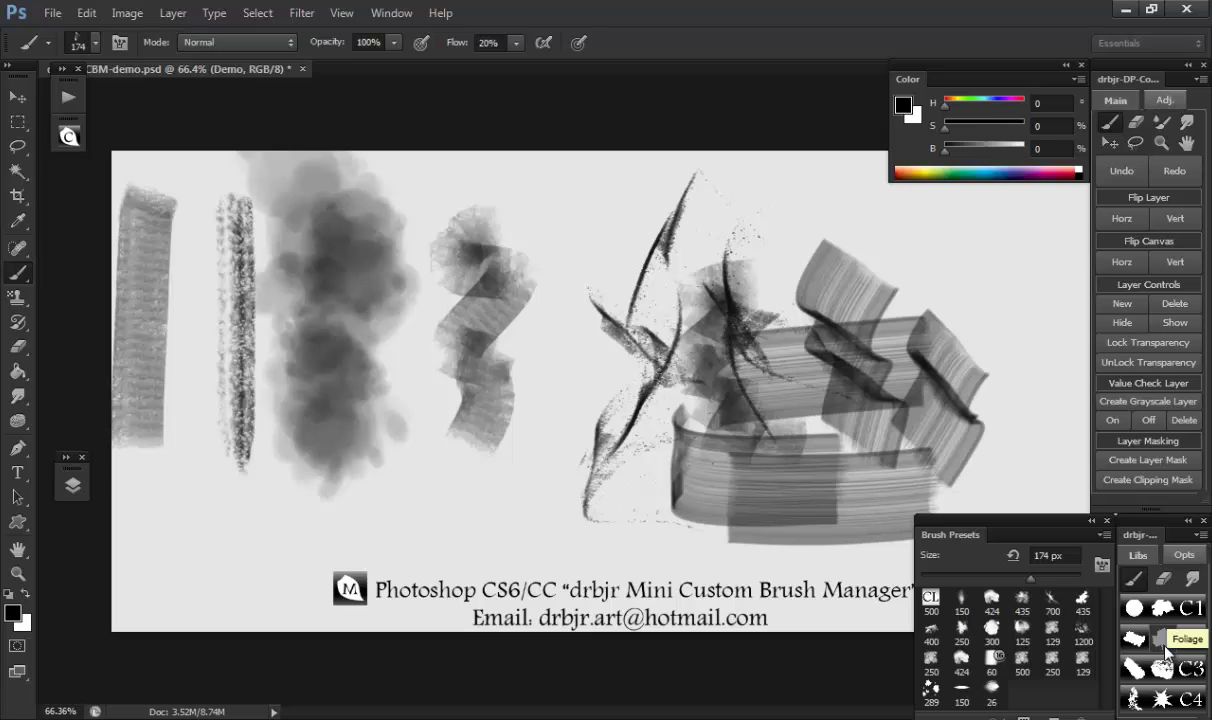
click(1163, 640)
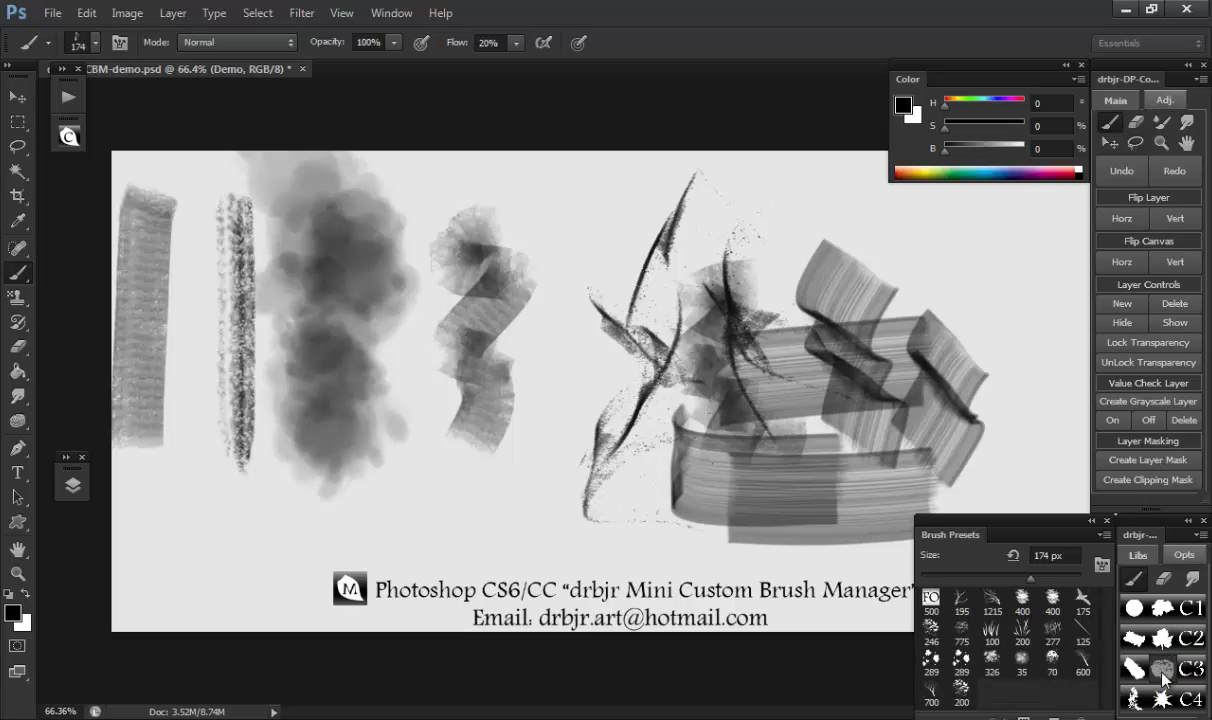
click(1134, 609)
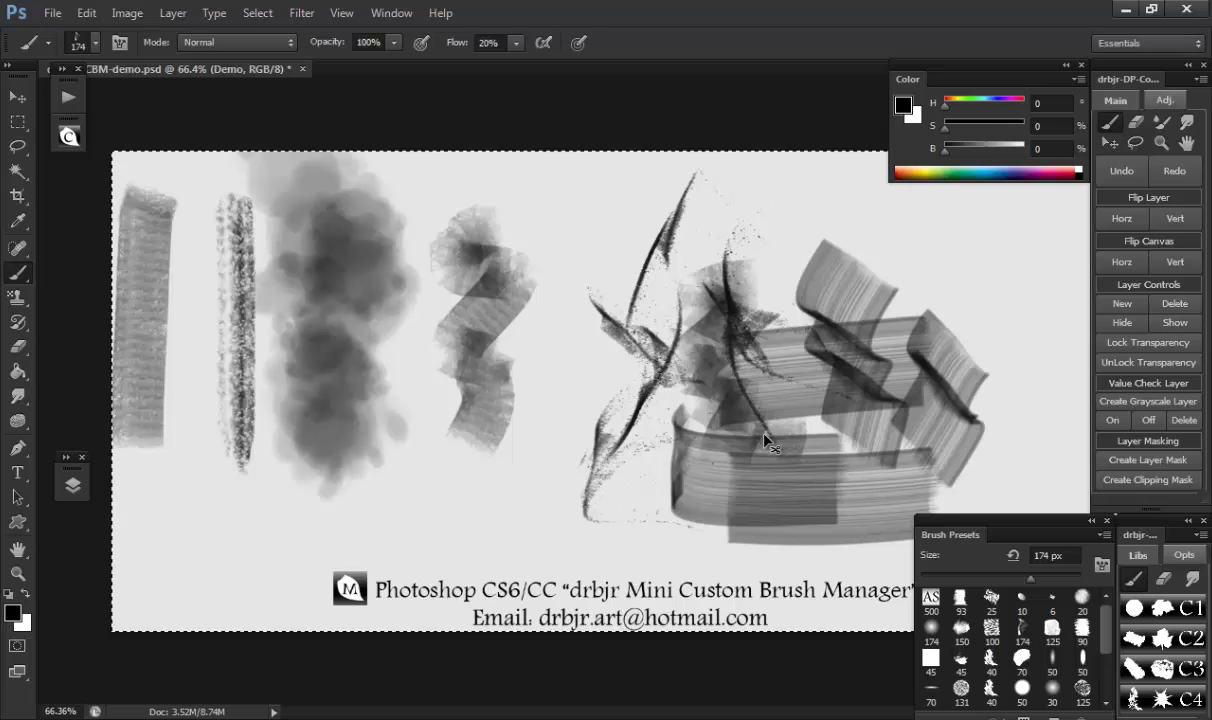
Step: Clear the canvas strokes with Delete and replace the brushes with PenandInkBrushes
key(Delete)
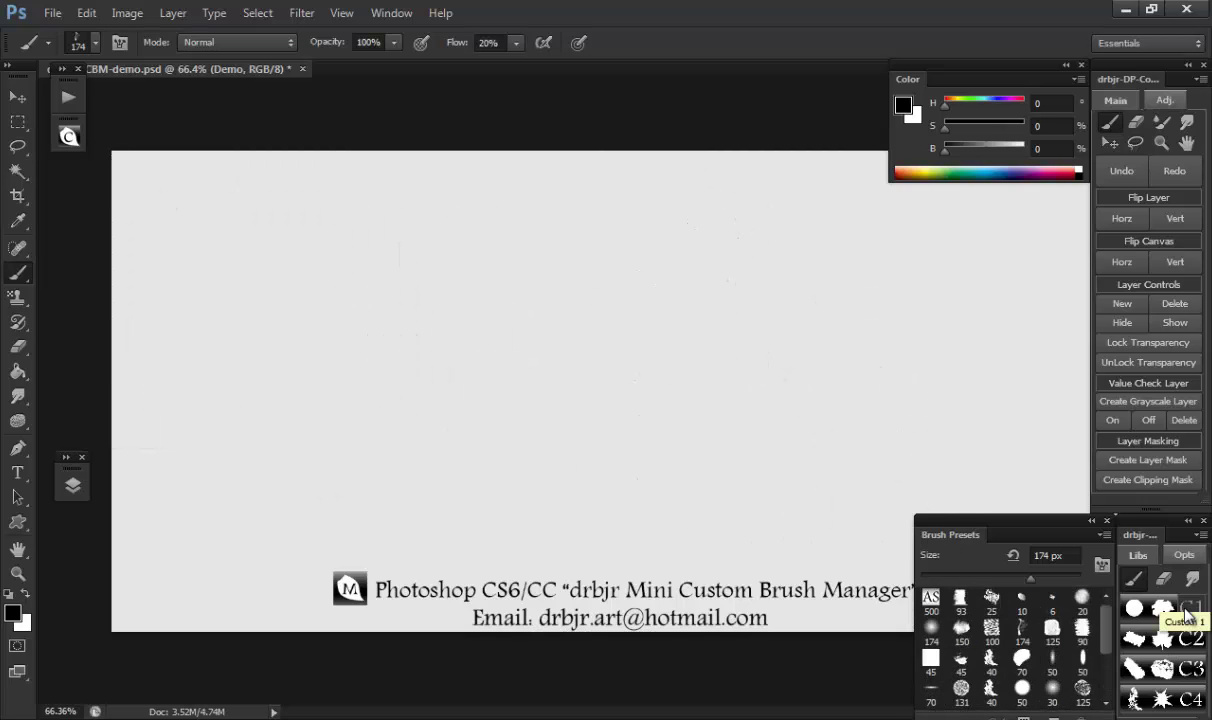
click(1181, 556)
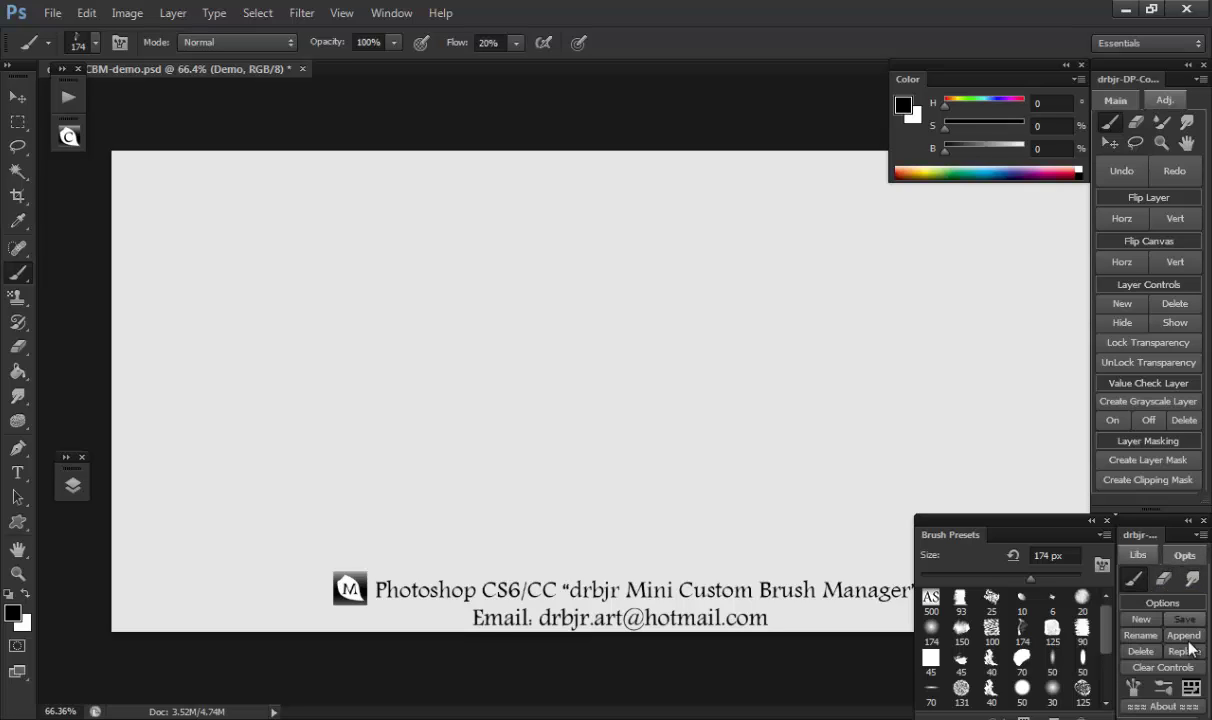
click(1138, 558)
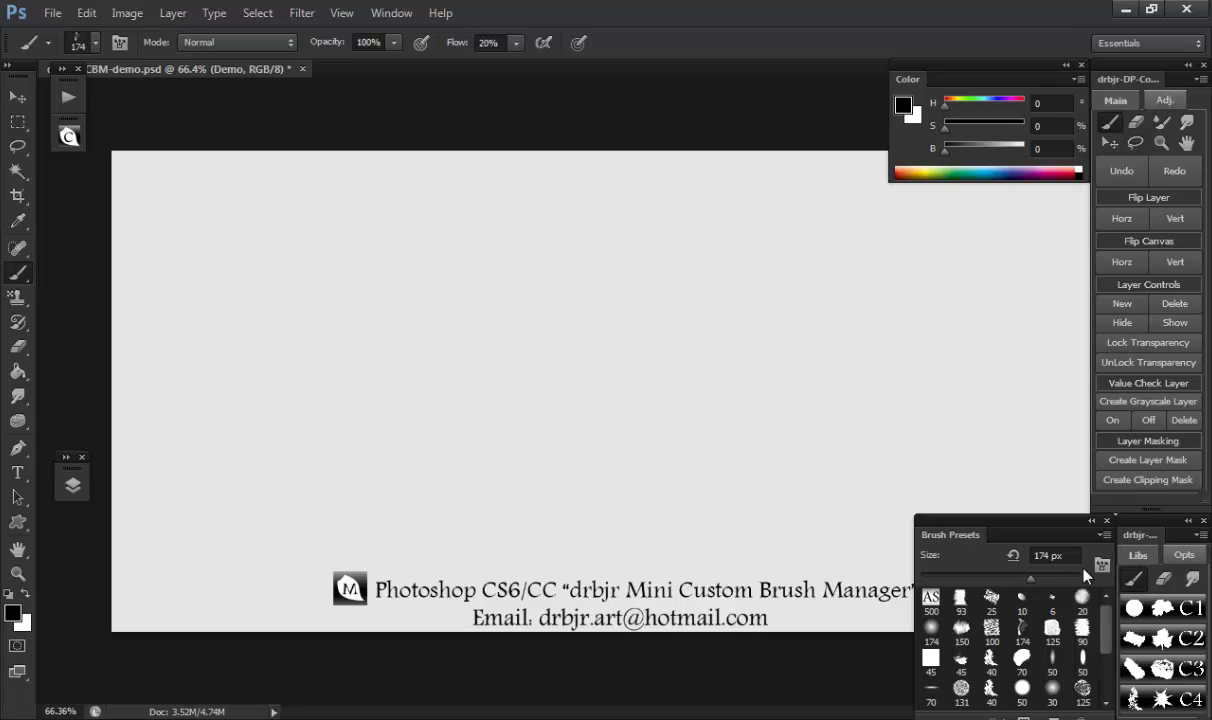
click(1184, 555)
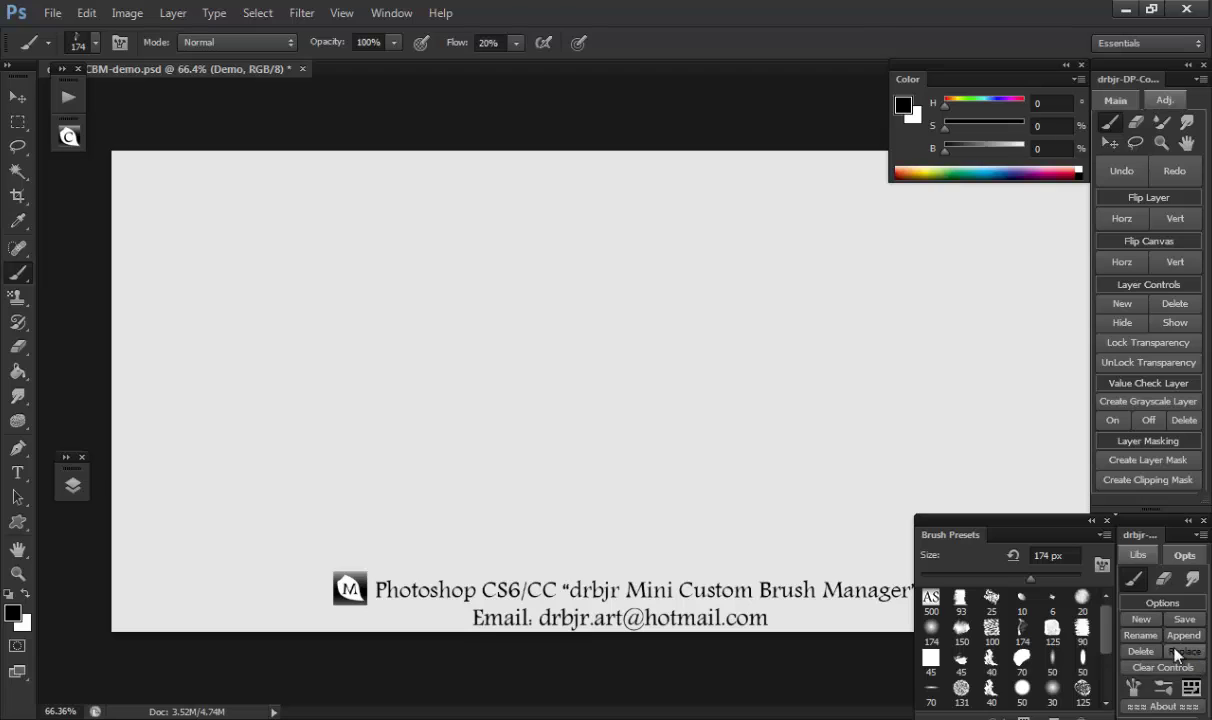
click(1184, 651)
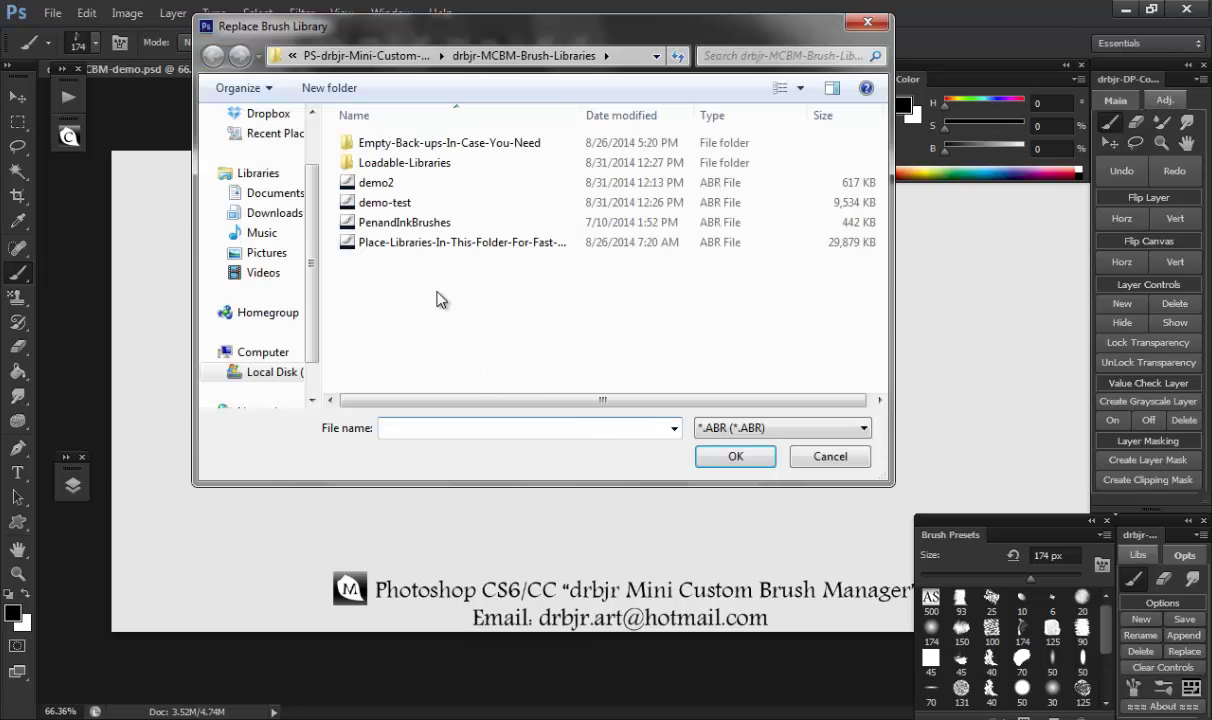
double_click(407, 230)
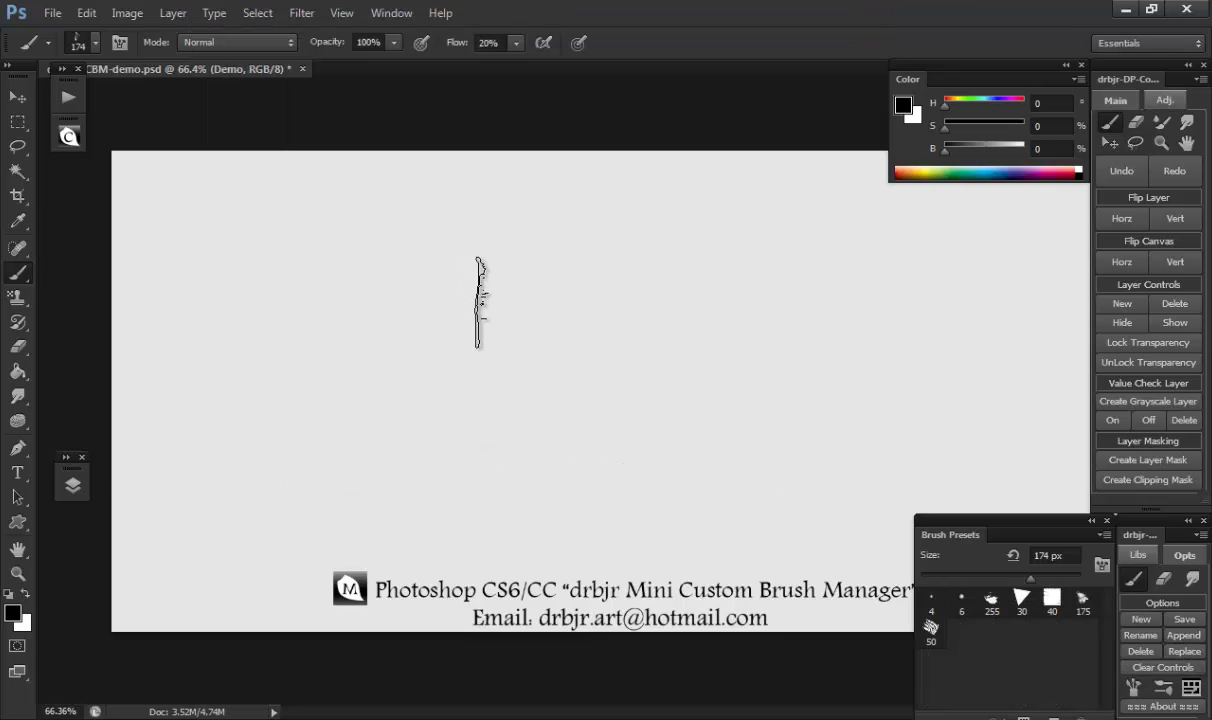
Step: Append the demo-test library to the brush presets
click(1186, 637)
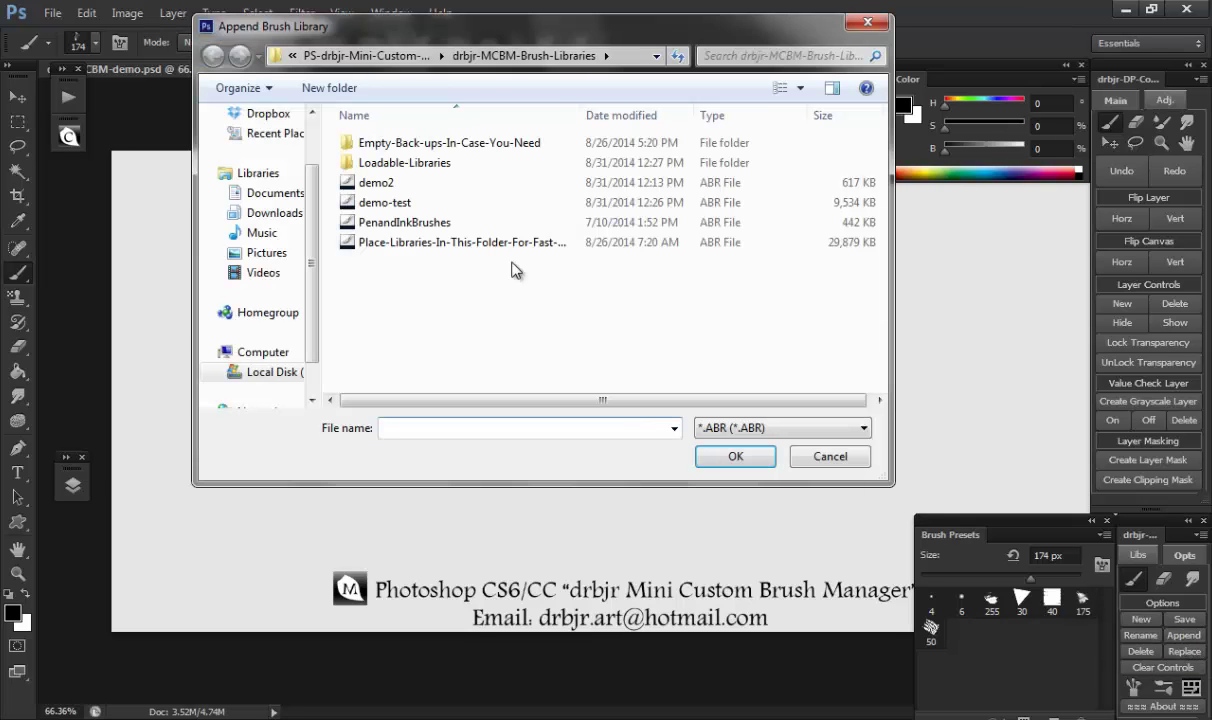
double_click(424, 209)
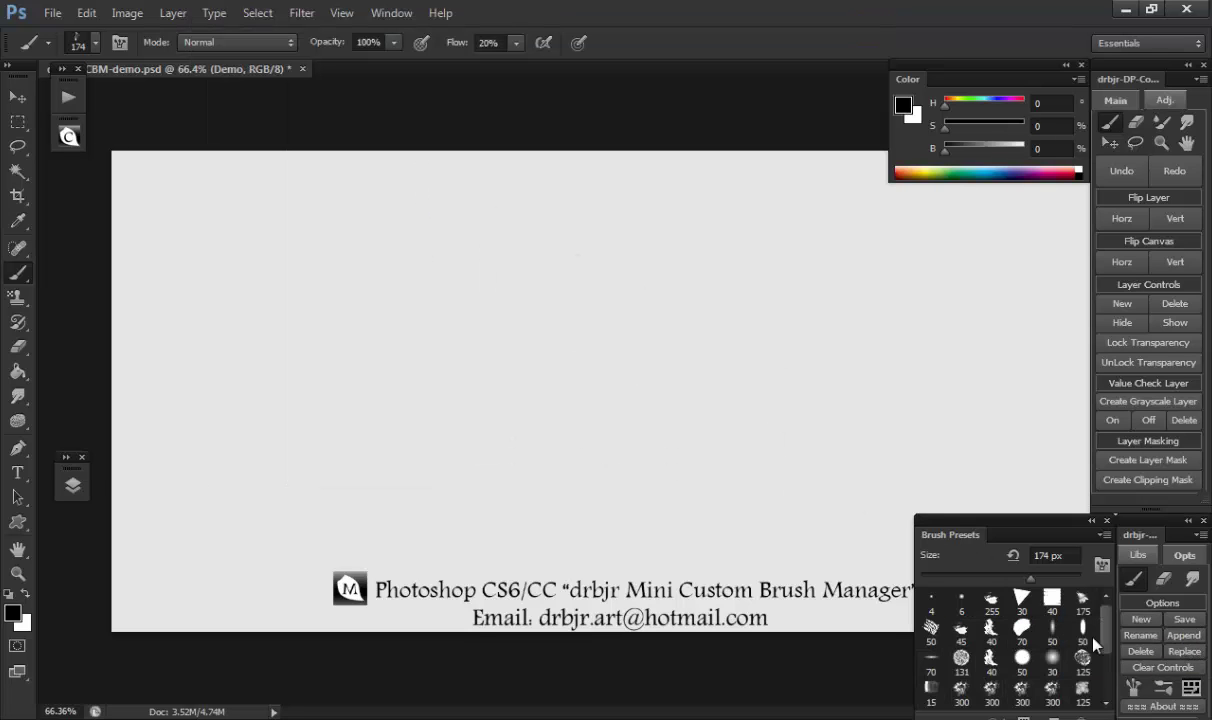
scroll(1107, 641, down, 1)
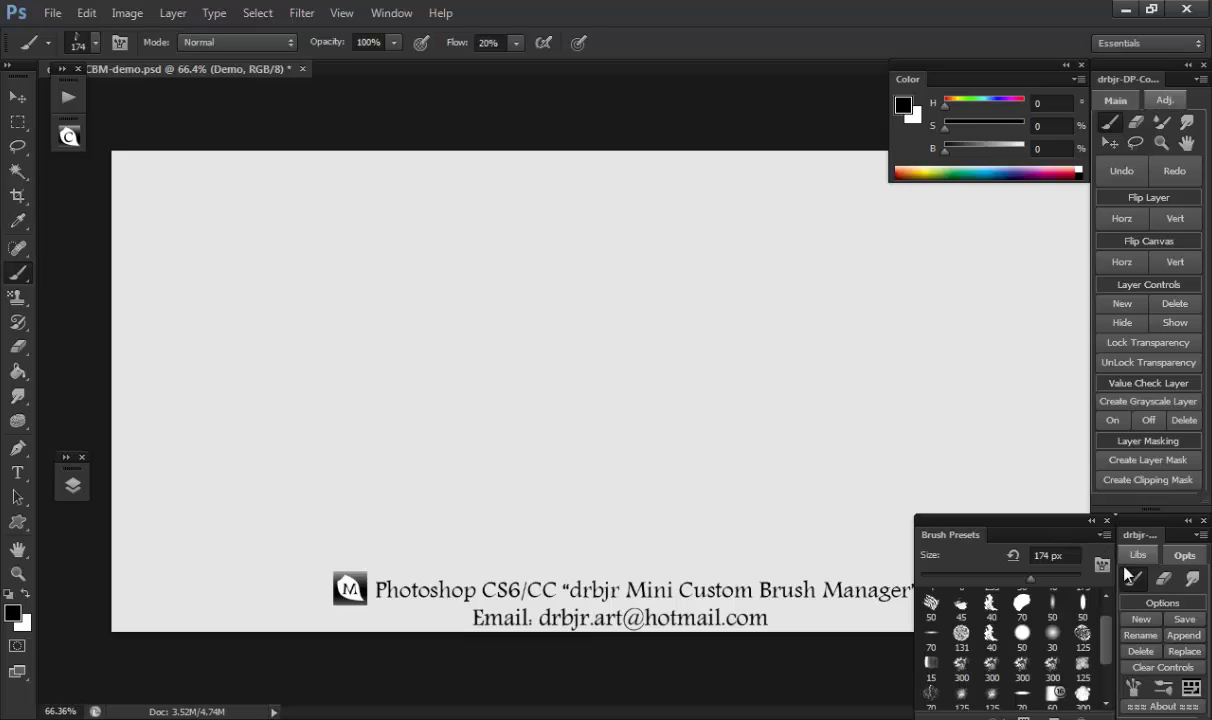